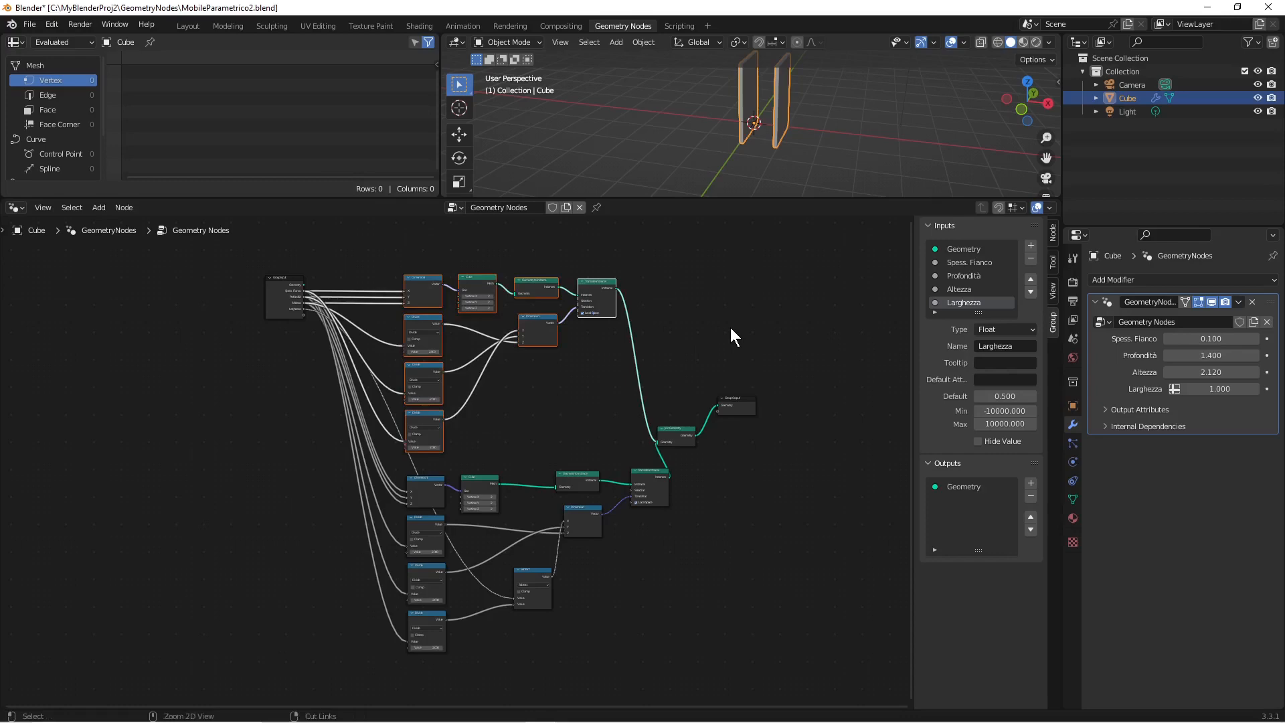
Step: Group the selected upper nodes in a frame labelled "Fianco SX" and move it up, away from the lower nodes
key(ctrl+j)
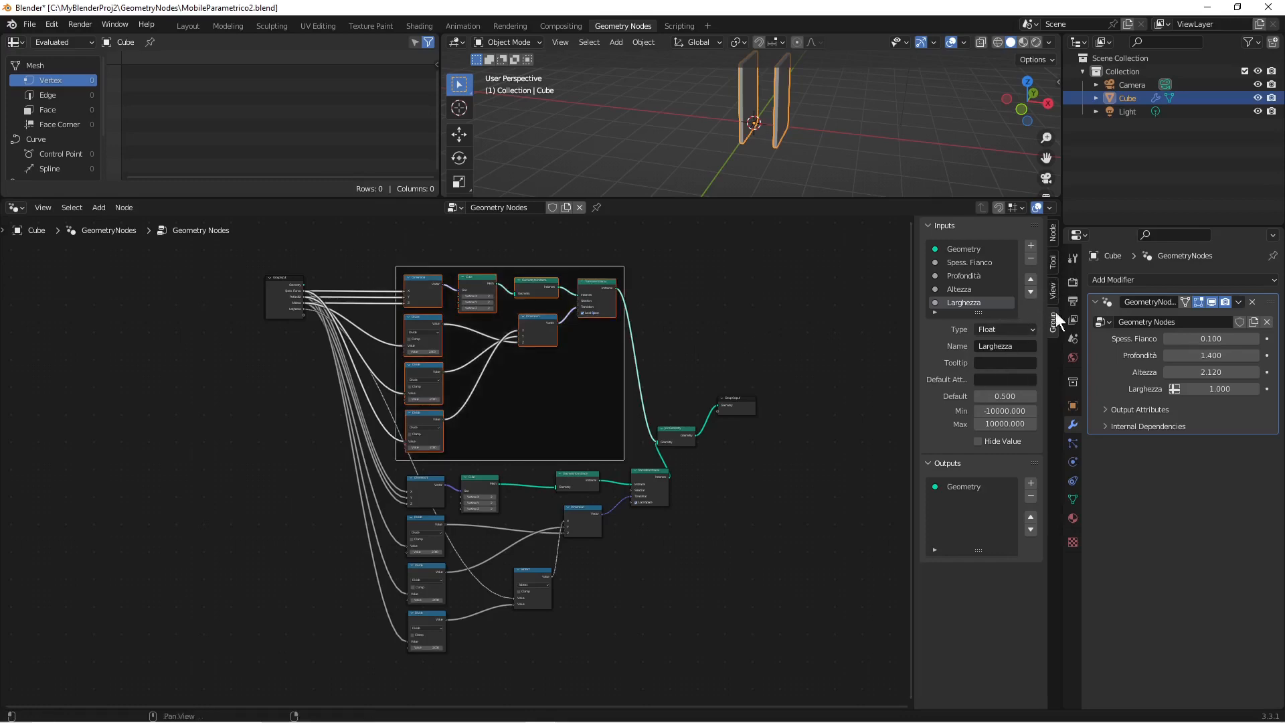
click(1054, 236)
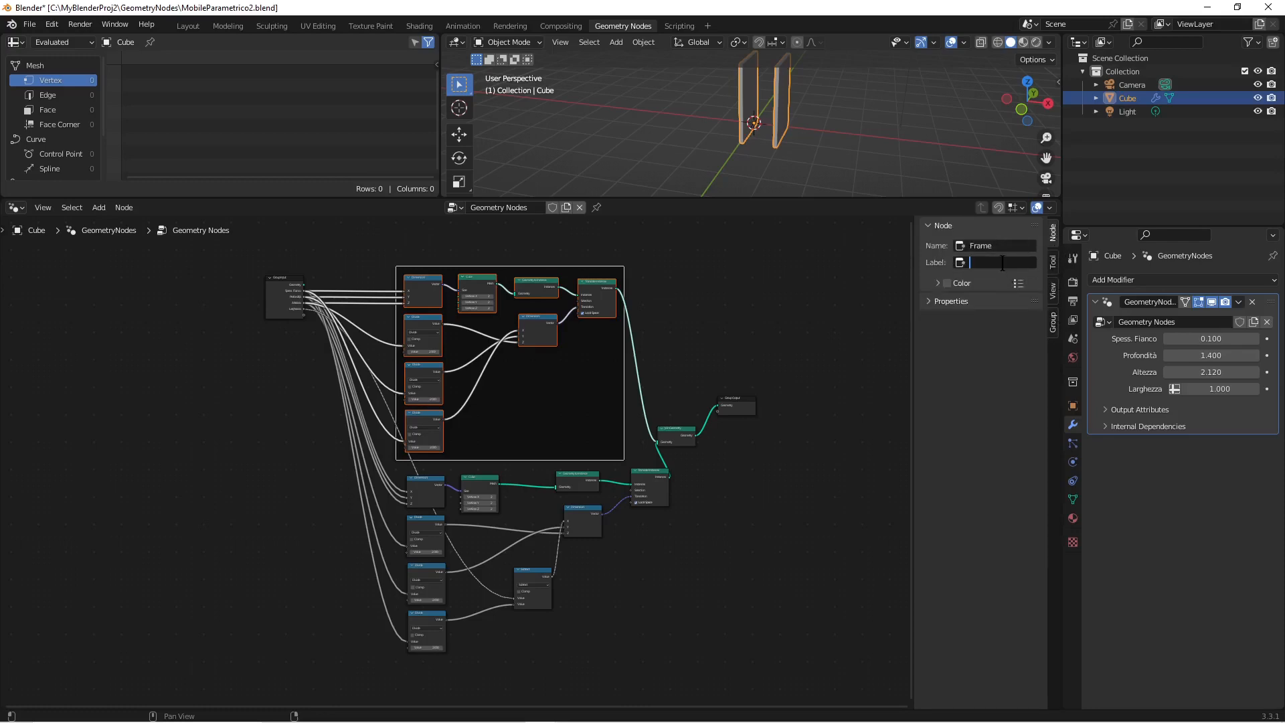
text(Fianco SX)
drag(575, 271, 575, 243)
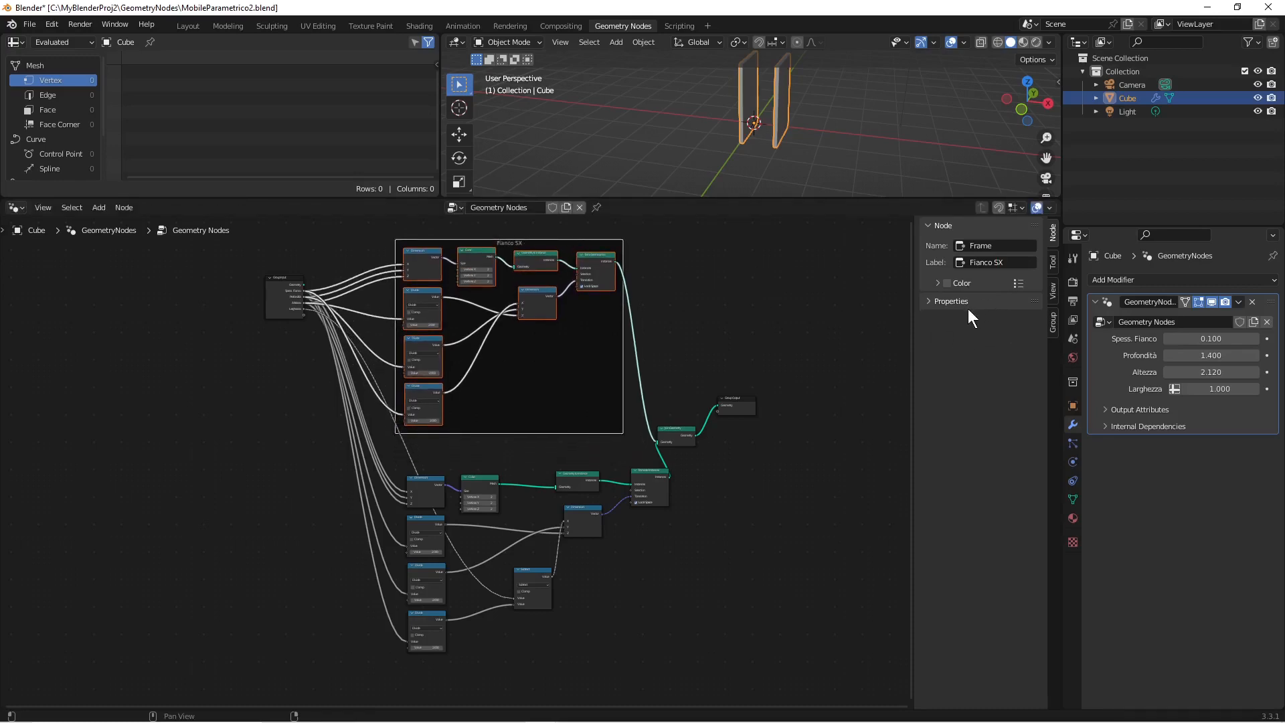
Step: Set the label size of the Fianco SX frame to 34
click(933, 303)
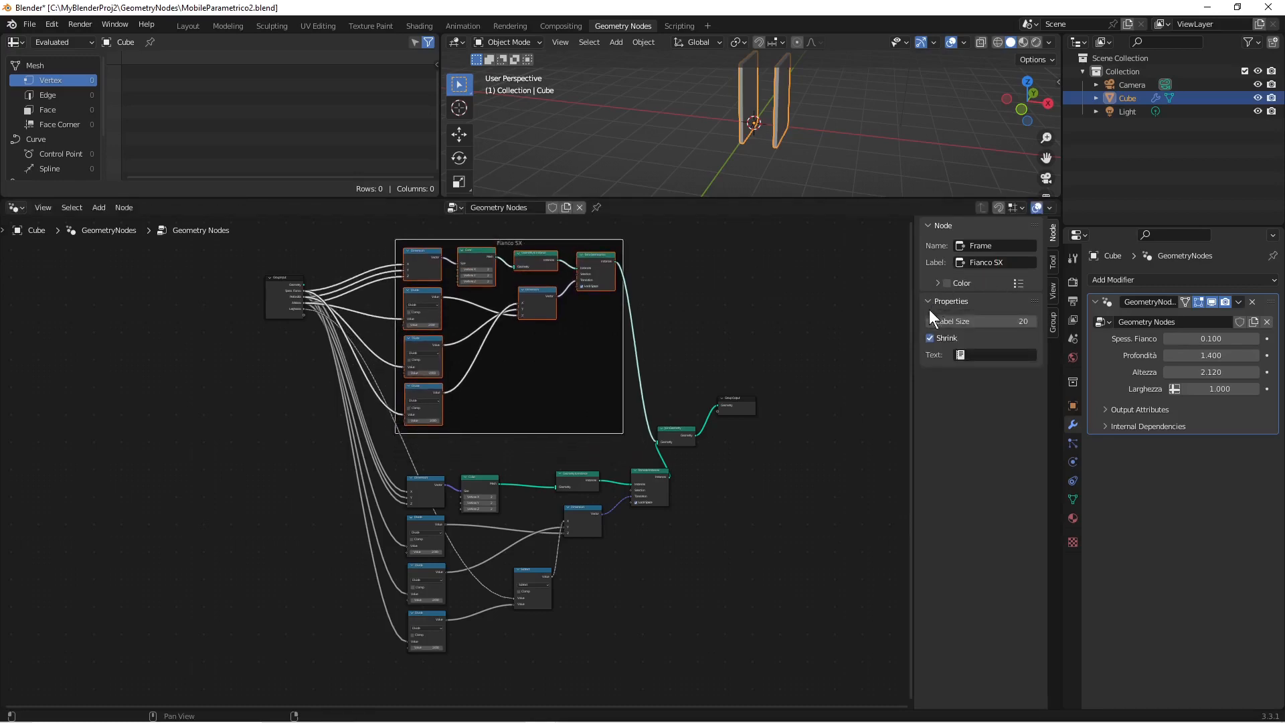
click(958, 321)
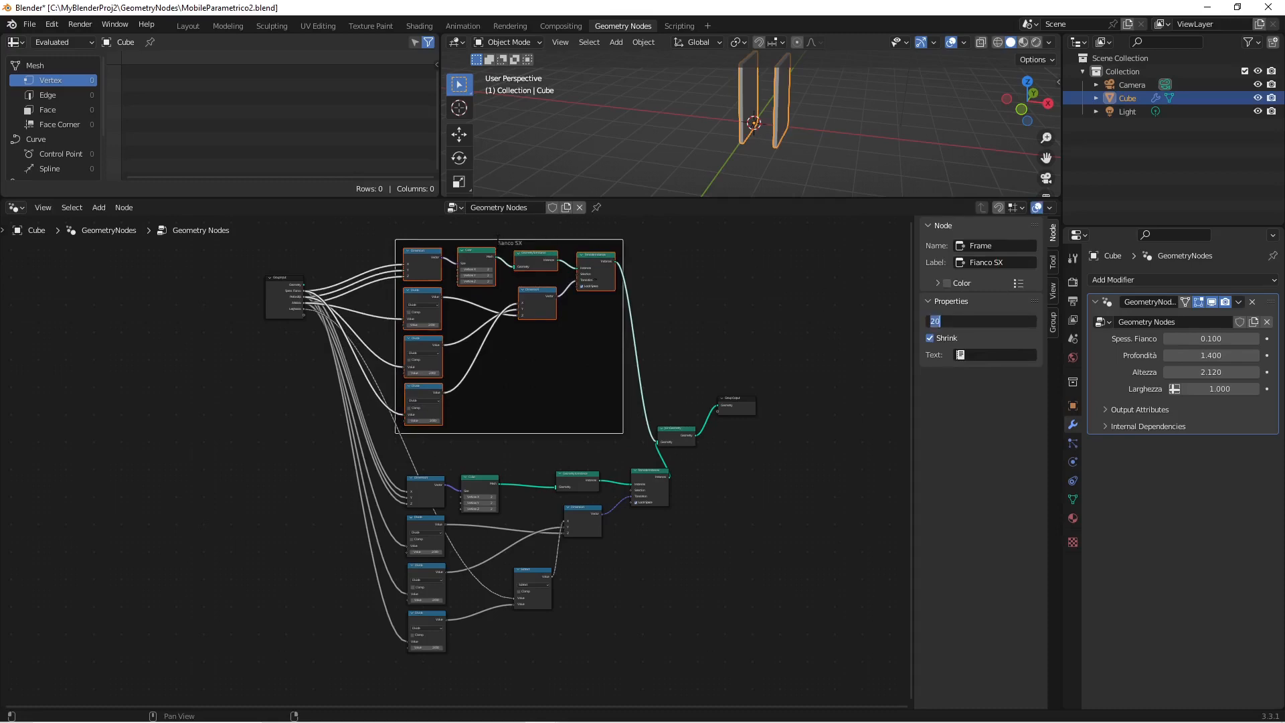
text(34)
key(Return)
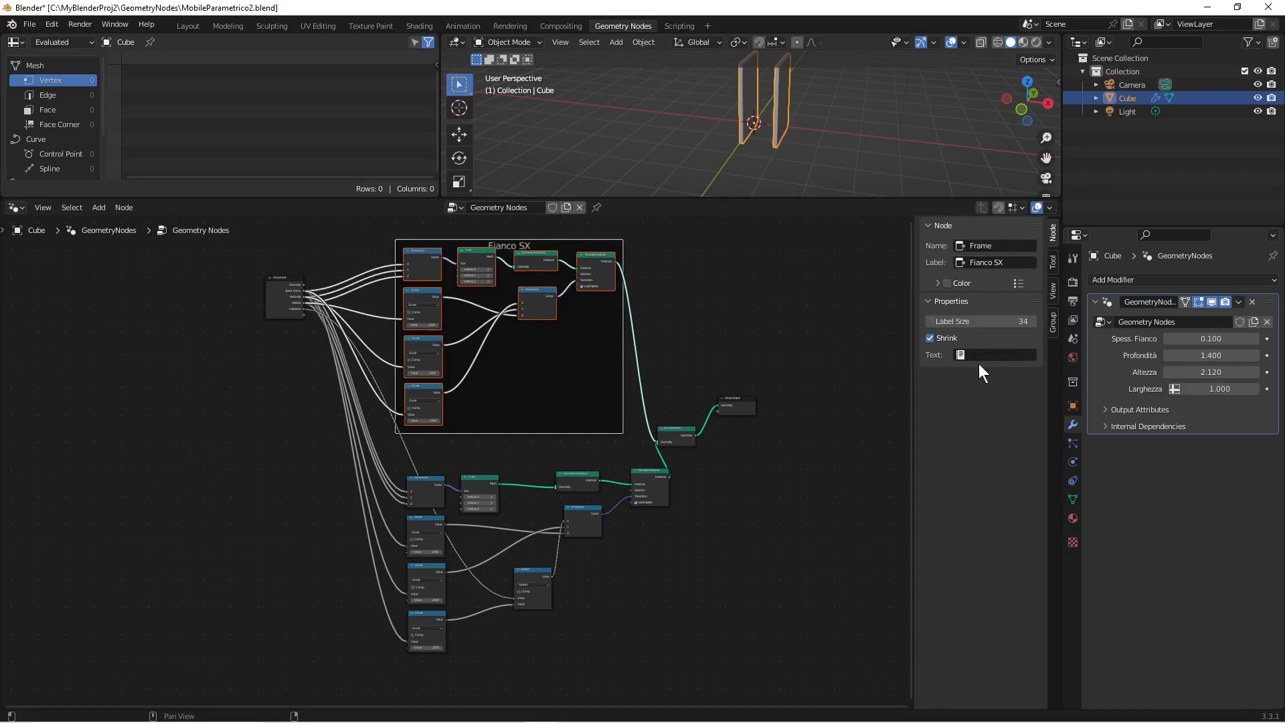
Step: Shift the Cube, Geometry to Instance, Translate Instances and nearby nodes down inside the Fianco SX frame, clear of its label
click(597, 259)
drag(597, 259, 477, 260)
click(534, 257)
click(473, 247)
click(474, 251)
click(482, 502)
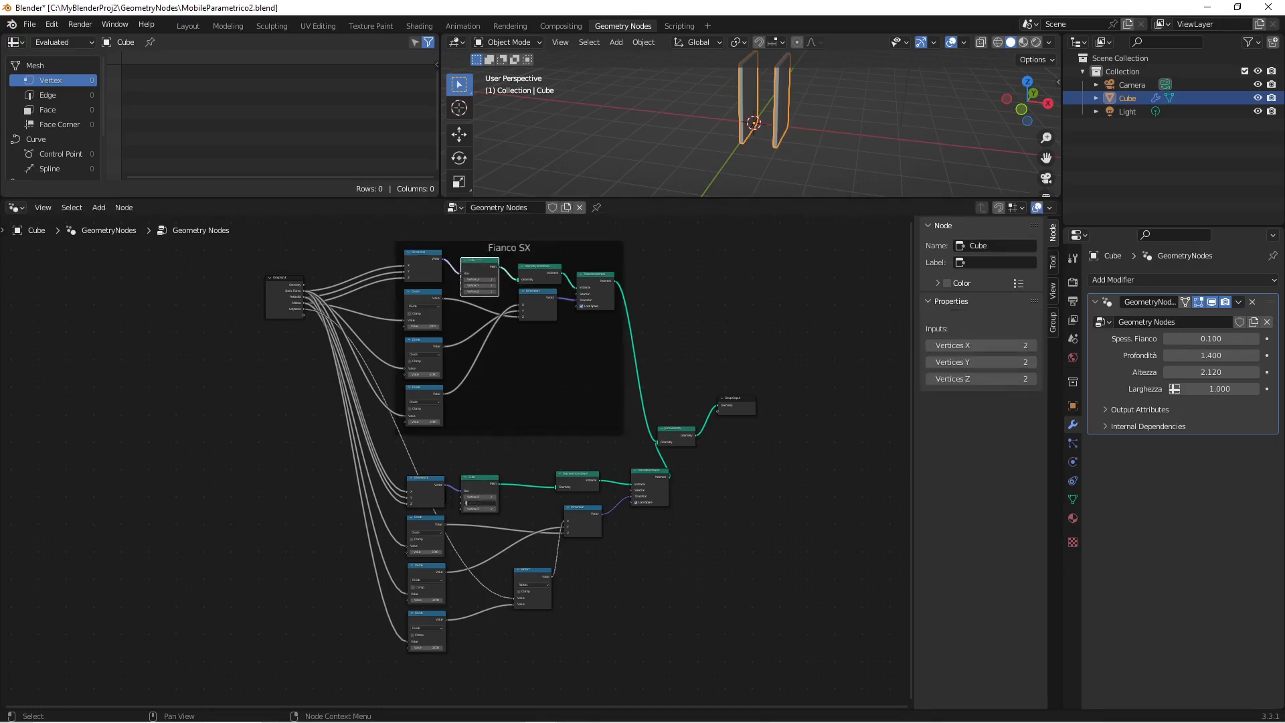
Step: Group all the lower nodes, from the size vector to Translate Instances, in a frame labelled "Fianco DX"
click(496, 462)
click(500, 456)
key(b)
drag(420, 462, 641, 636)
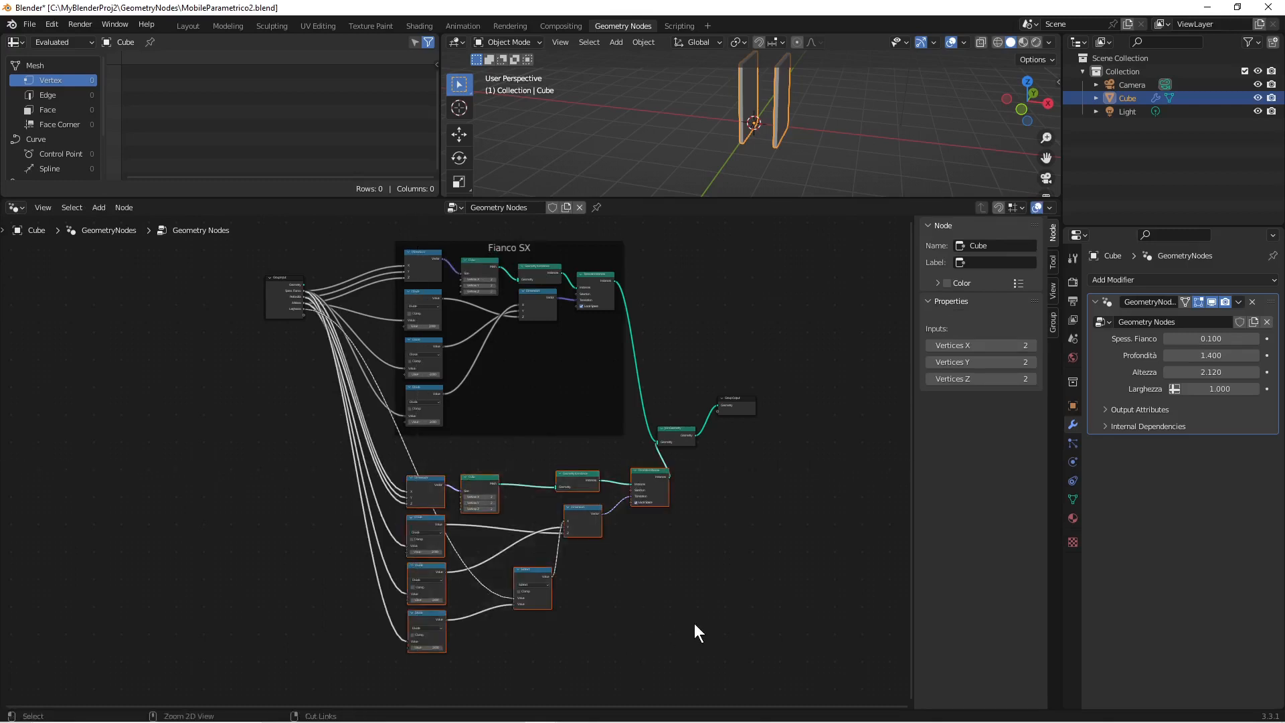
key(ctrl+j)
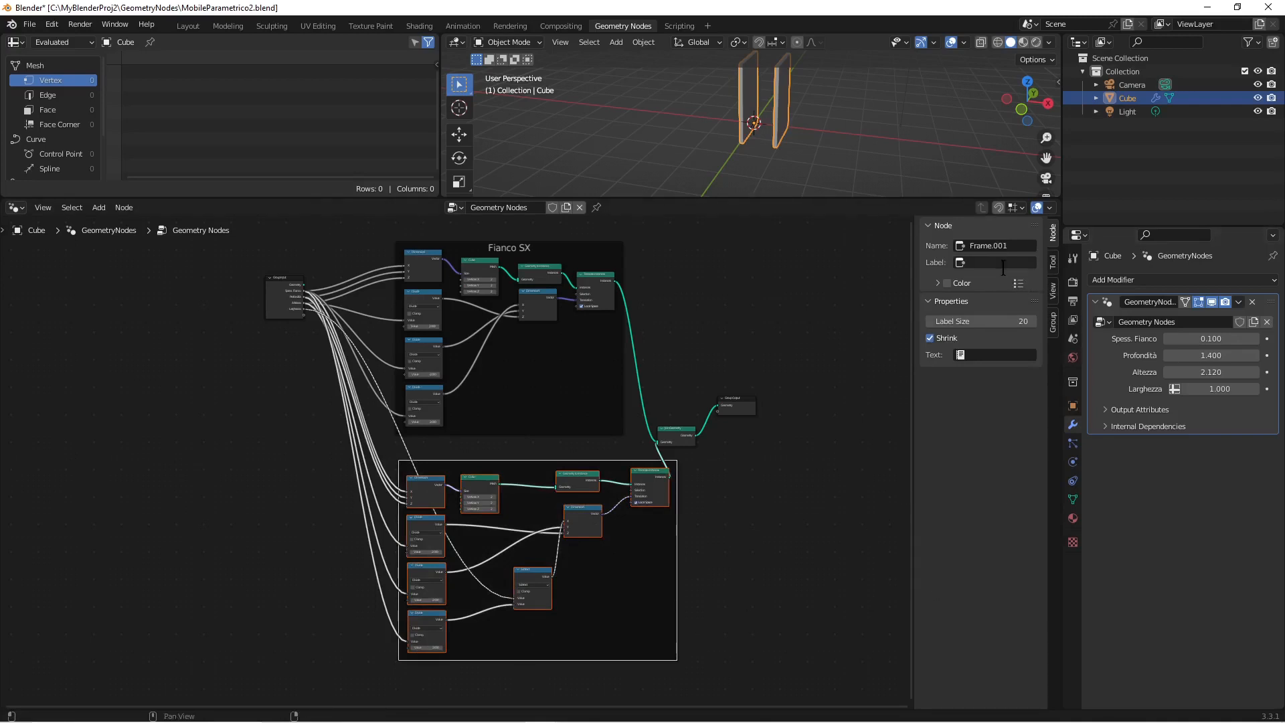
click(1003, 266)
text(Fianco DX)
key(Return)
Step: Set the label size of the Fianco DX frame to 34
click(1004, 322)
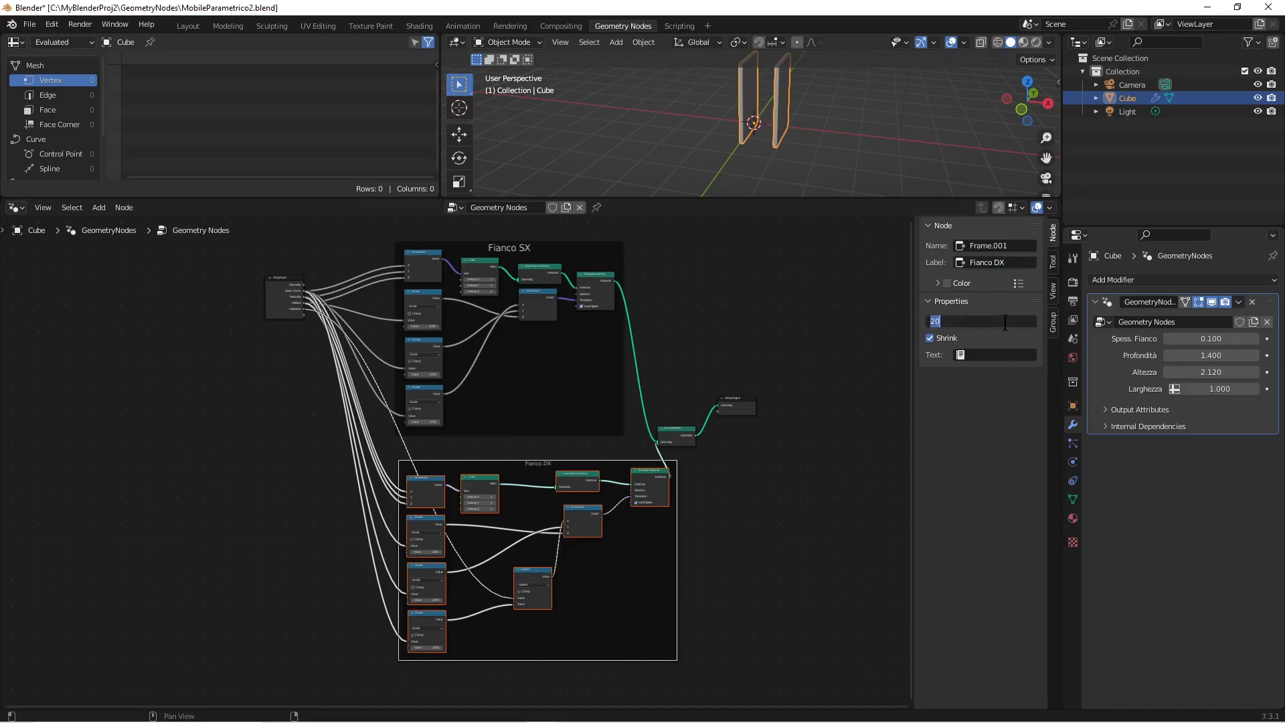
text(34)
key(Return)
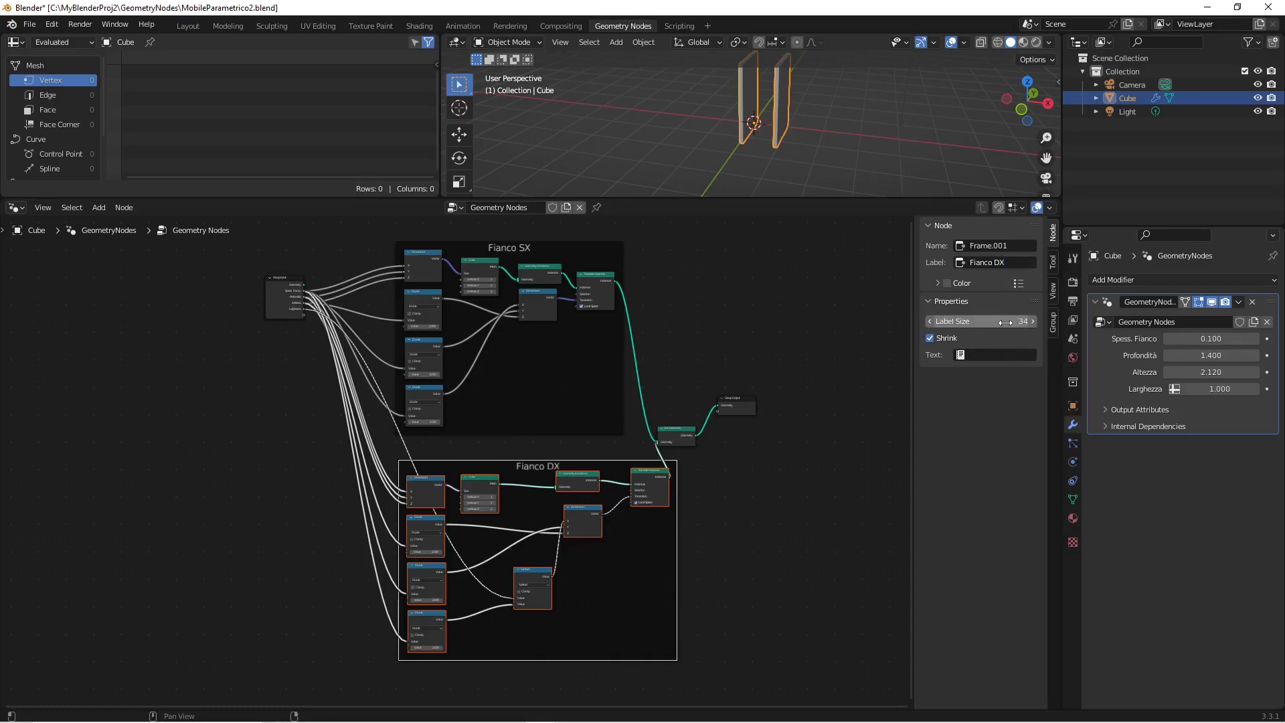
Step: Shift the Cube, Geometry to Instance and Translate Instances nodes down inside the Fianco DX frame, clear of its label
click(566, 484)
drag(640, 477, 582, 536)
drag(480, 483, 488, 500)
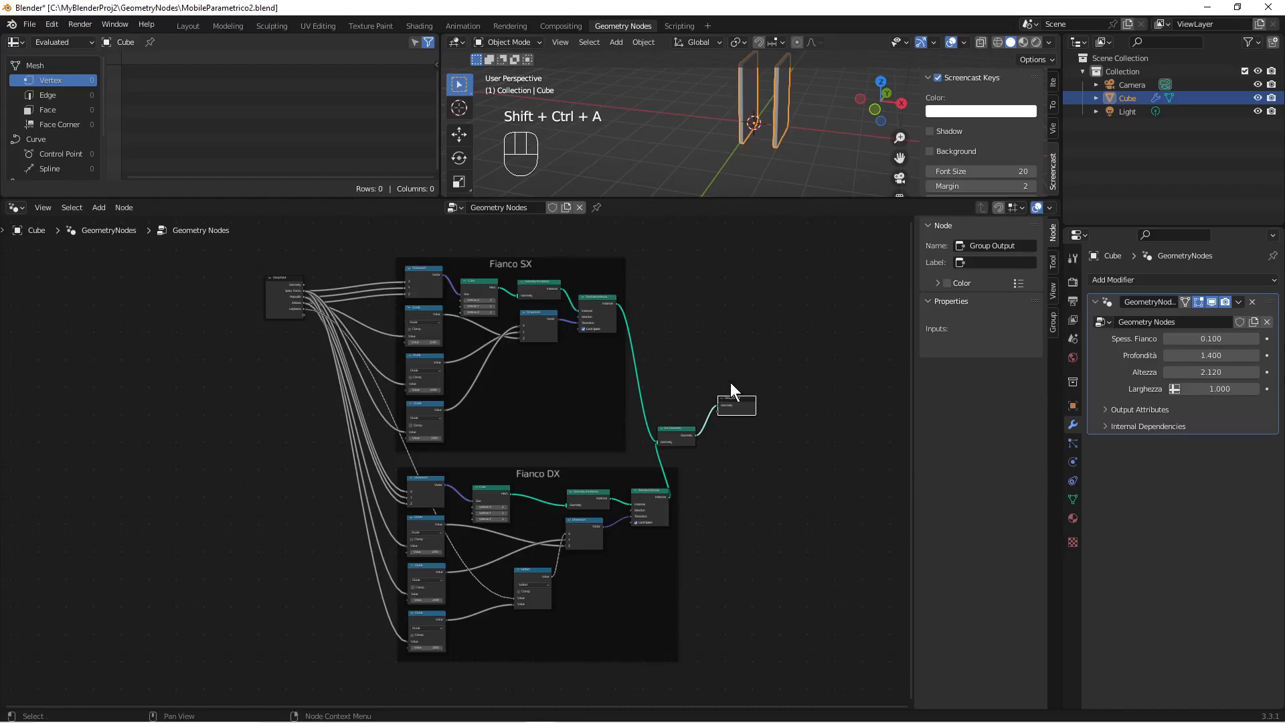
Step: Add a Mesh Line node and place it just to the right of the Fianco DX frame
scroll(731, 388, down, 2)
scroll(730, 383, down, 2)
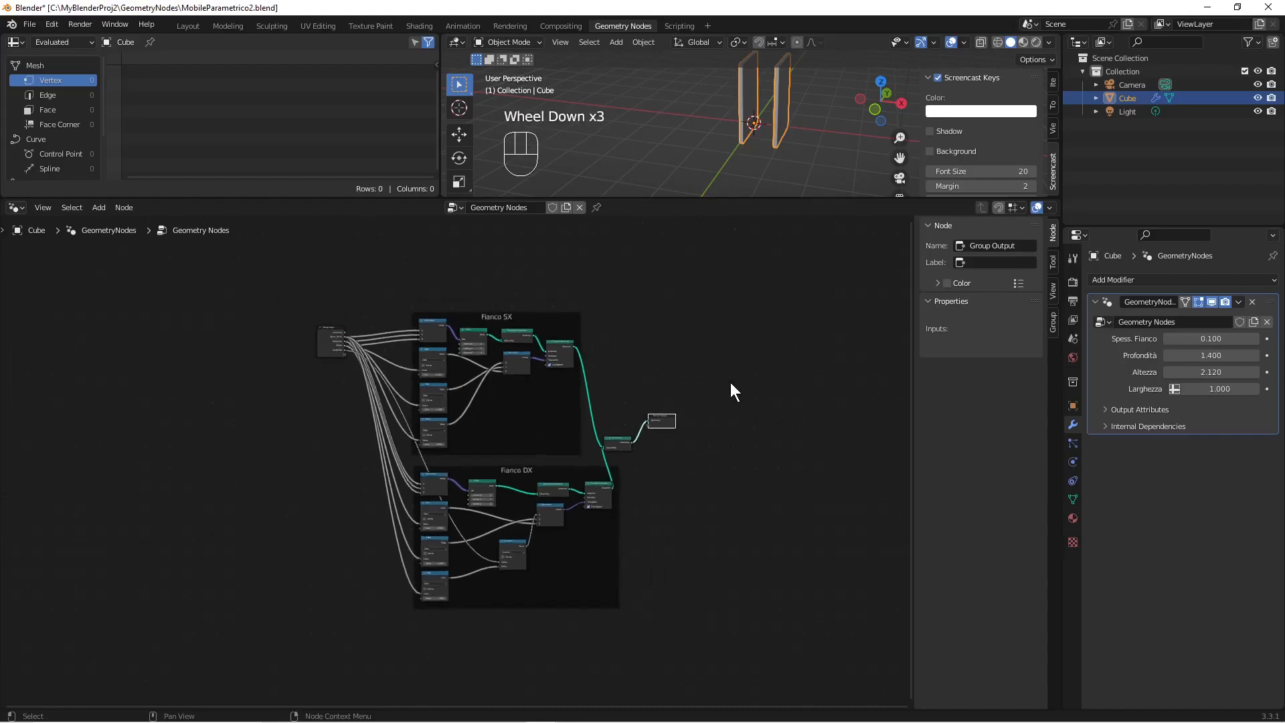
shift+middle_drag(730, 383, 712, 353)
scroll(704, 340, up, 2)
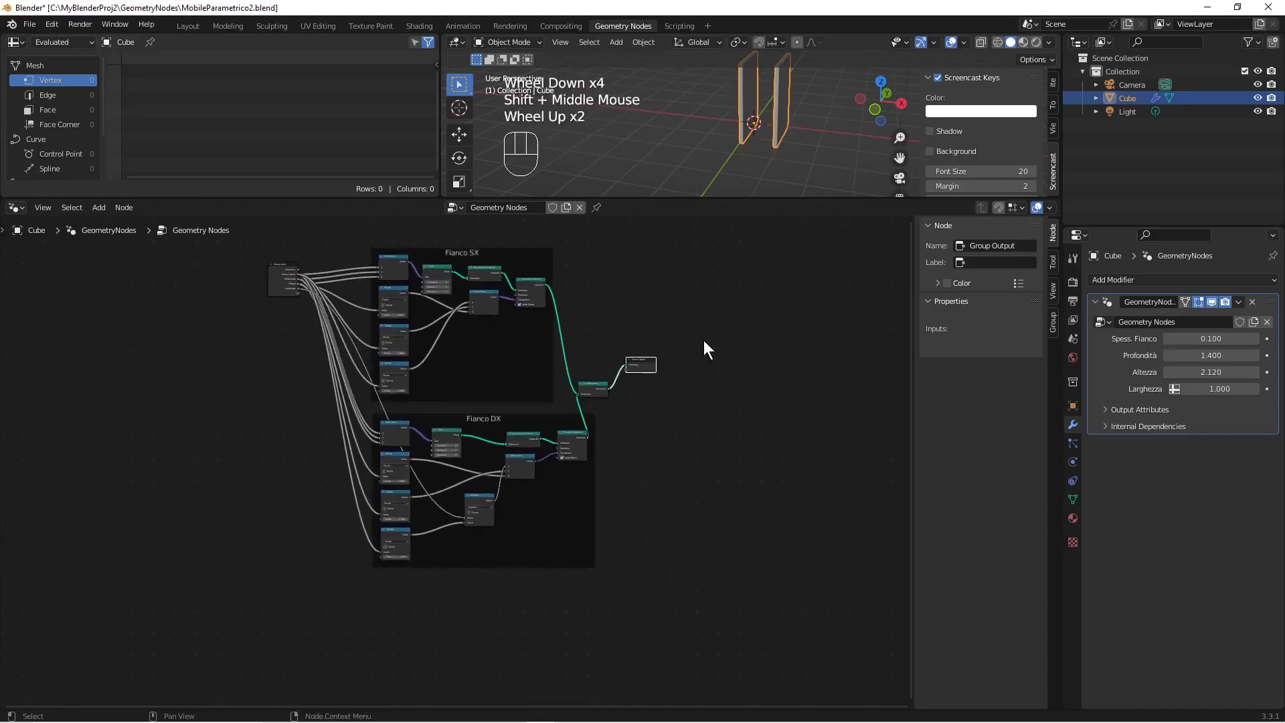
key(shift)
key(shift+a)
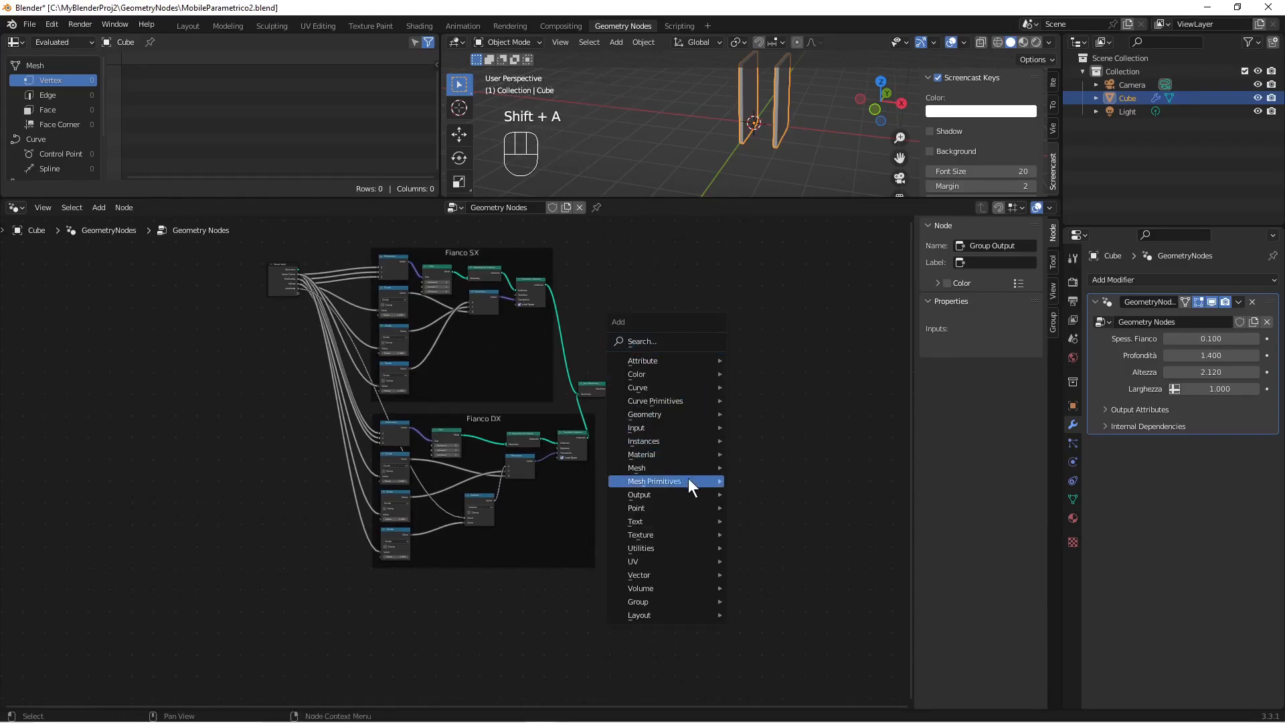
mouse_move(685, 480)
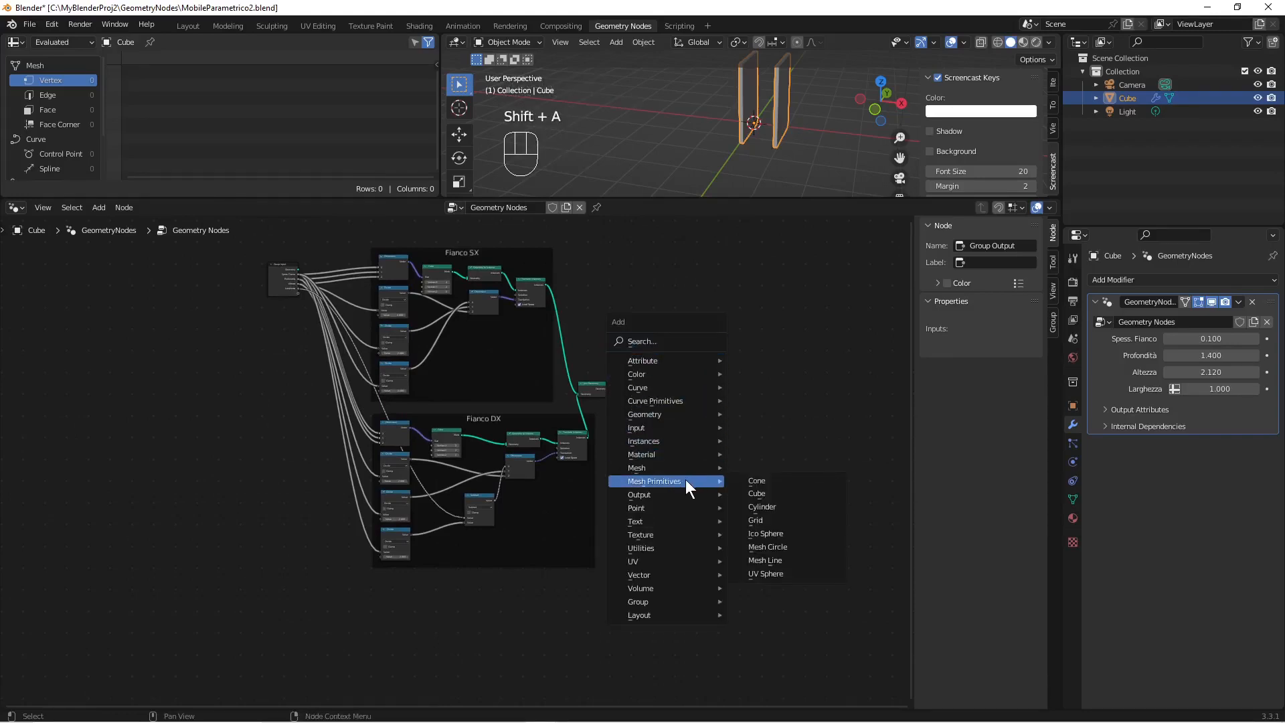
click(789, 560)
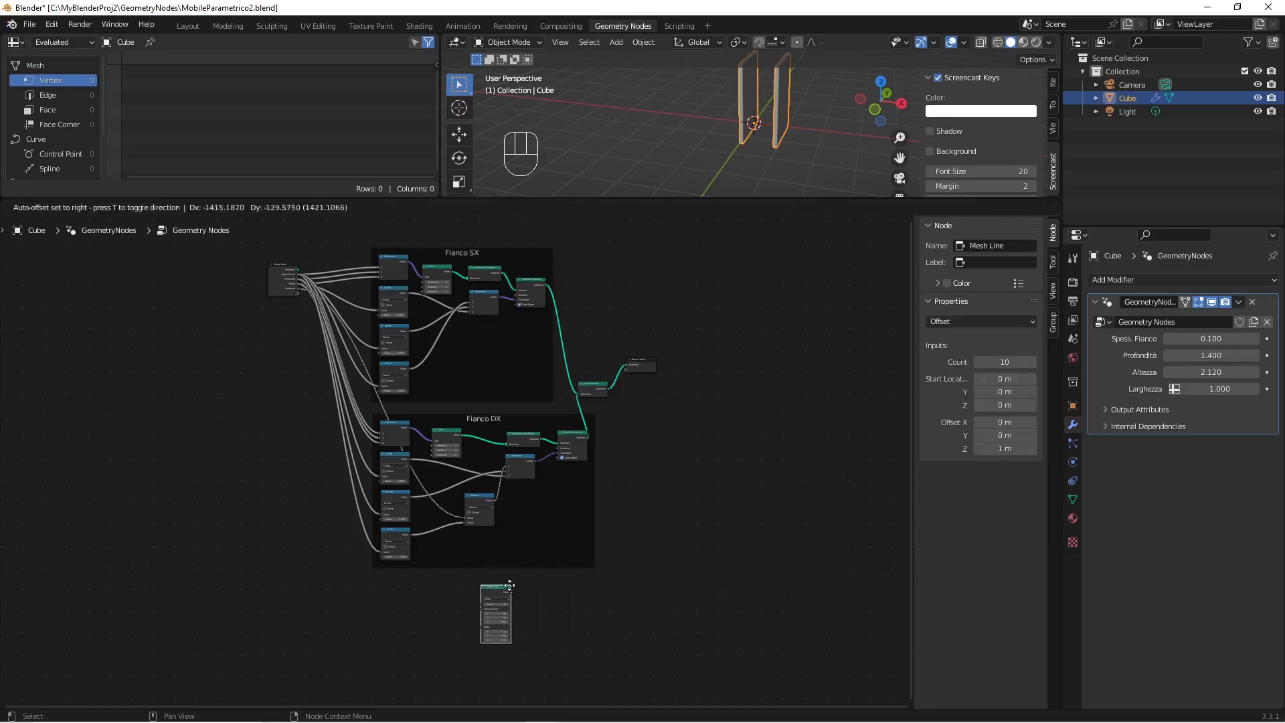
click(615, 440)
scroll(669, 461, up, 6)
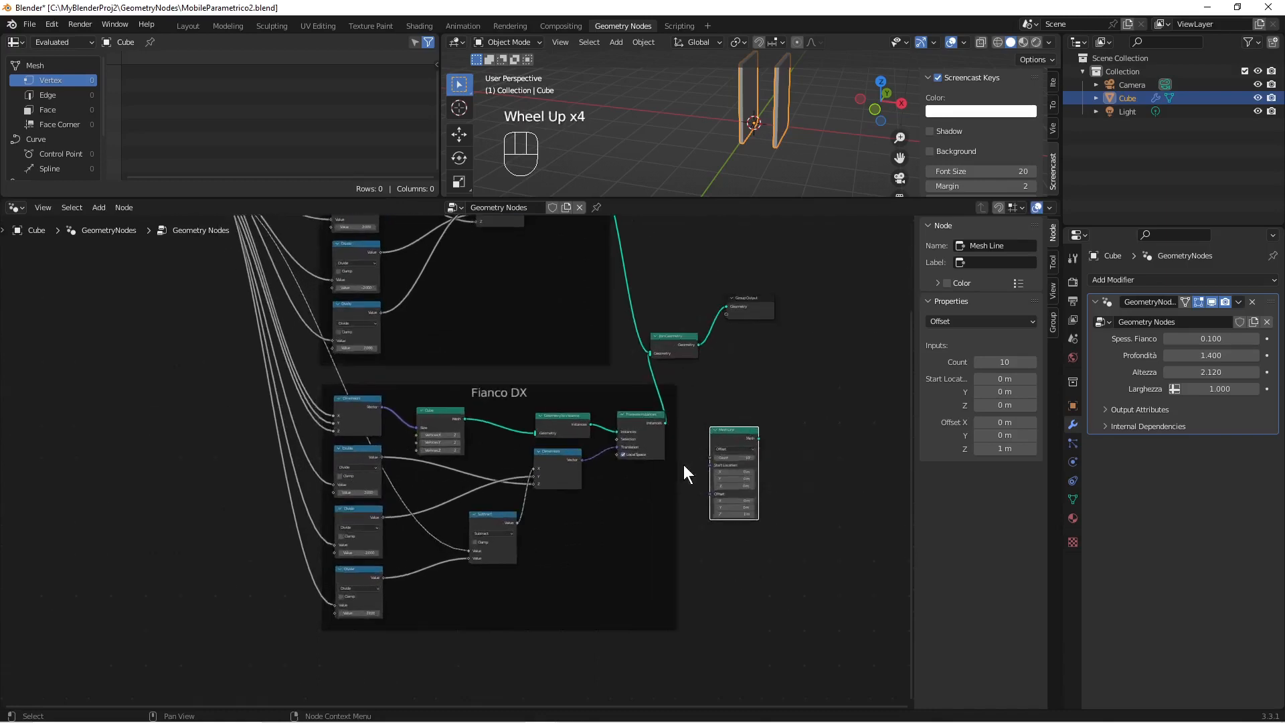
shift+middle_drag(769, 457, 566, 496)
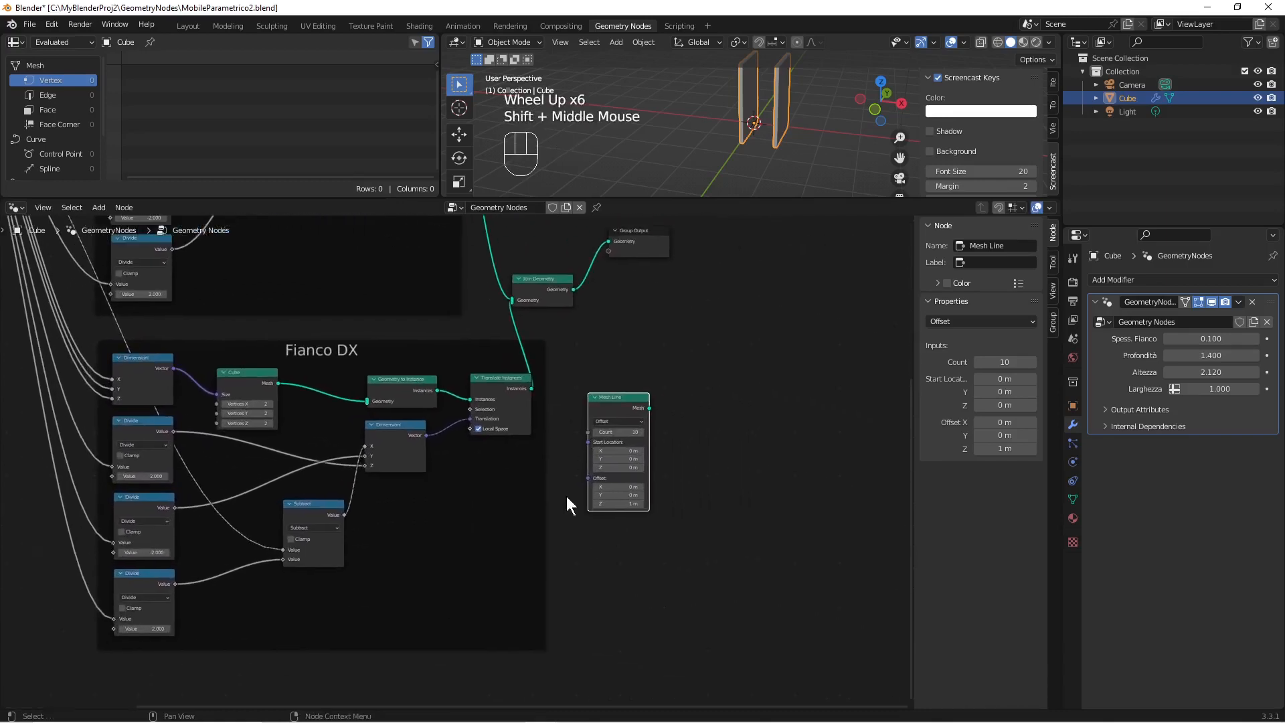
Step: Switch to Firefox and read the Mesh Line Node manual page's description and its Count input
mouse_move(508, 709)
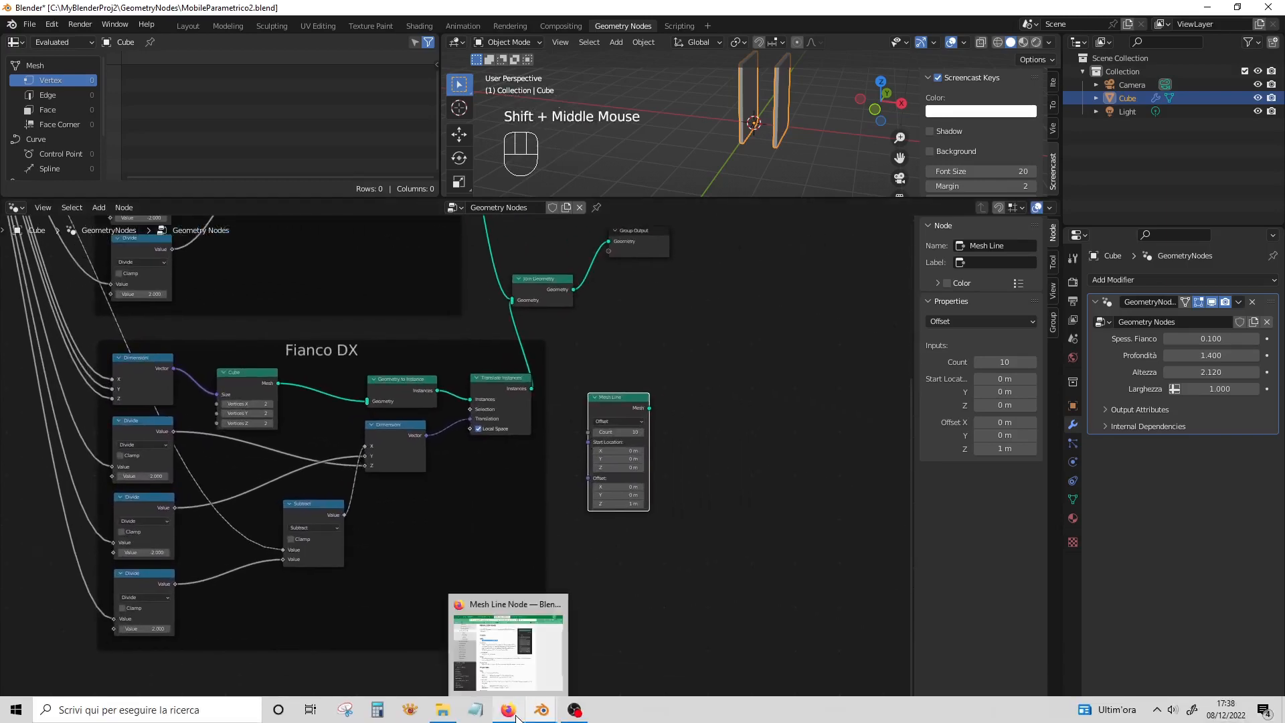
click(528, 613)
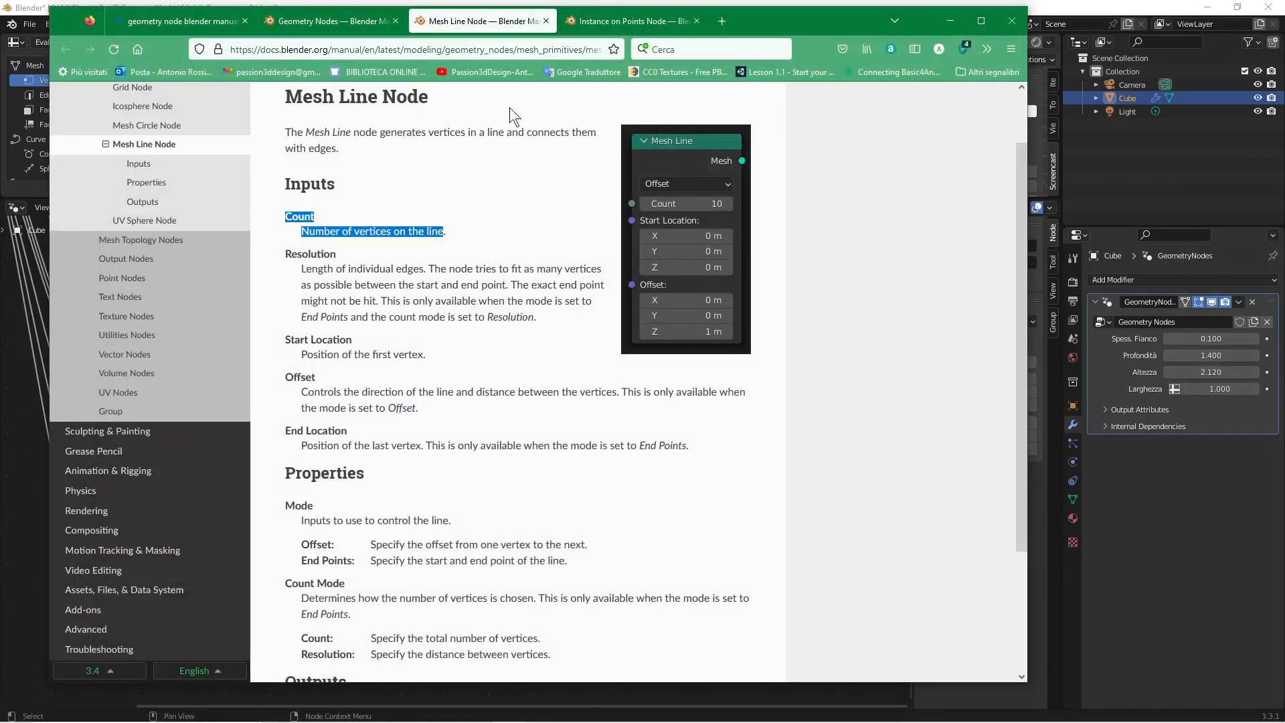
scroll(344, 124, up, 2)
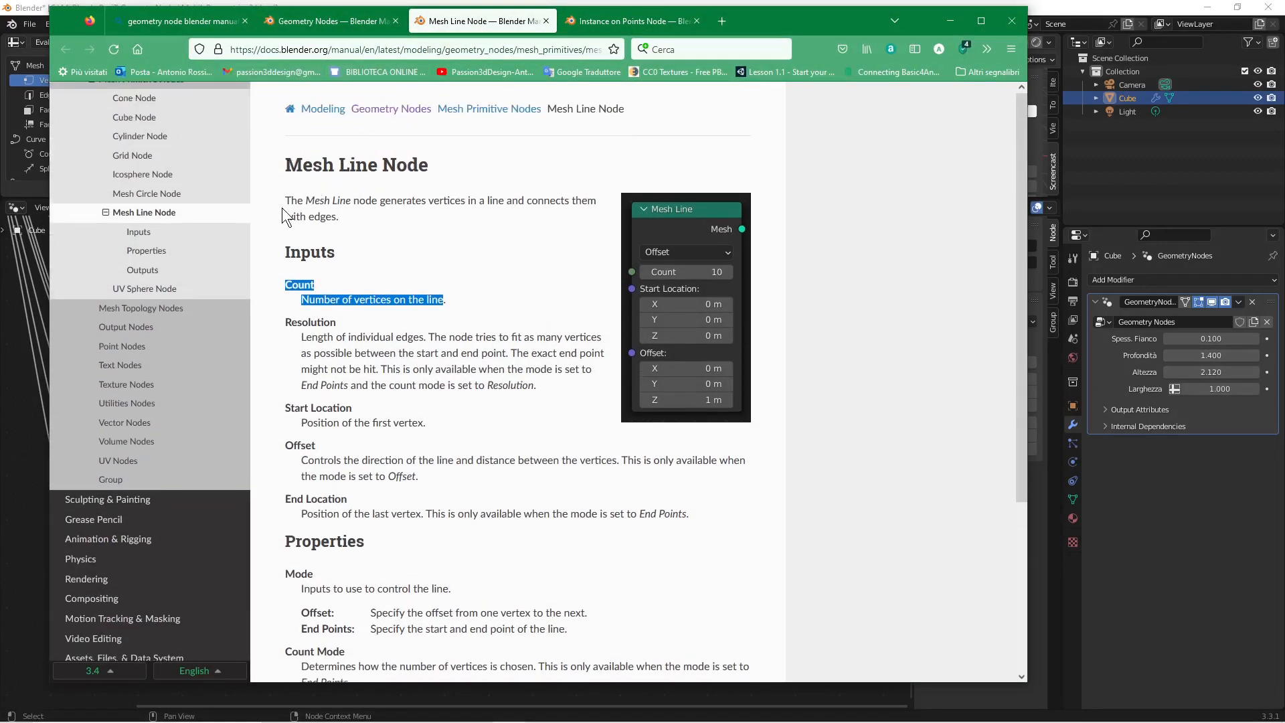
drag(284, 202, 334, 221)
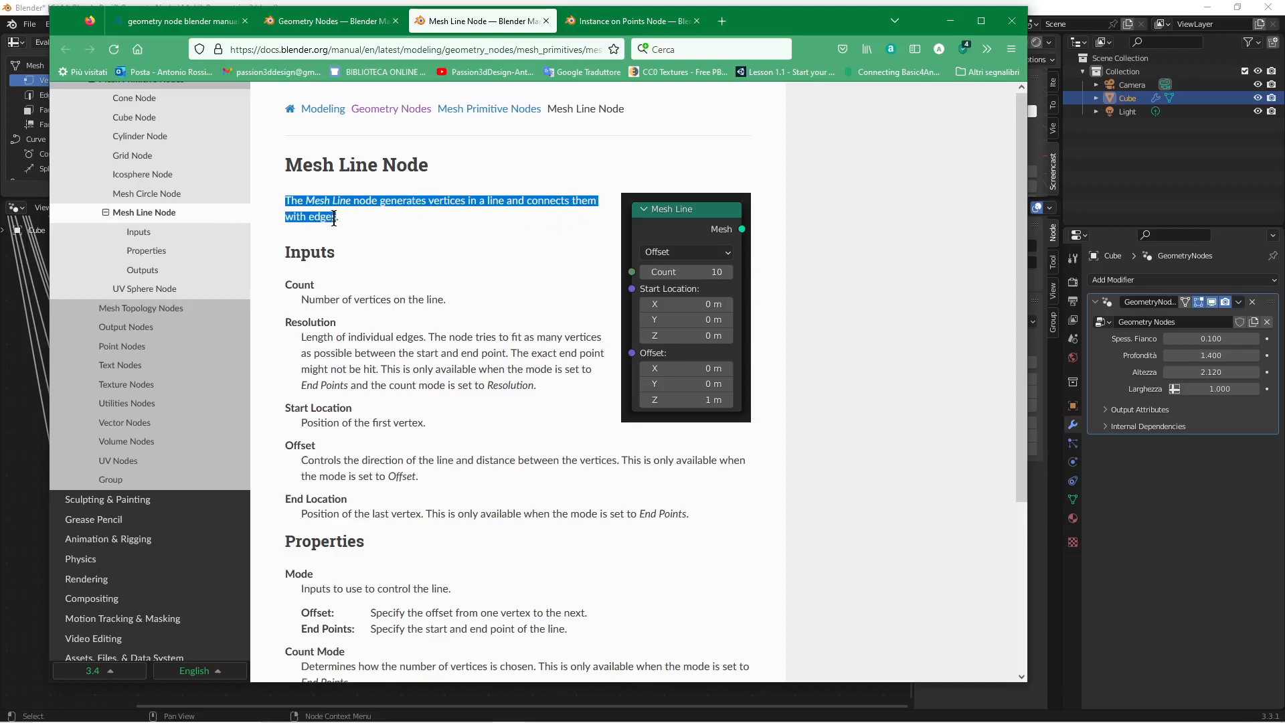
scroll(376, 231, down, 3)
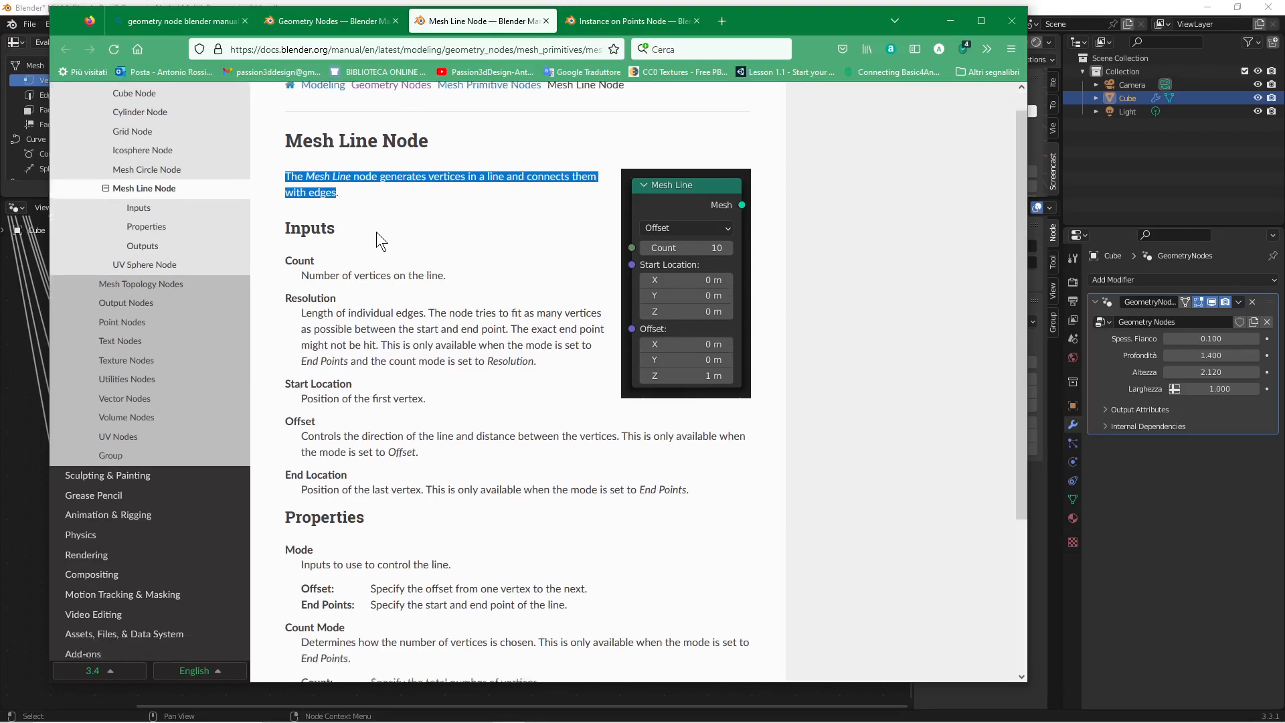
scroll(525, 267, up, 3)
scroll(589, 248, down, 1)
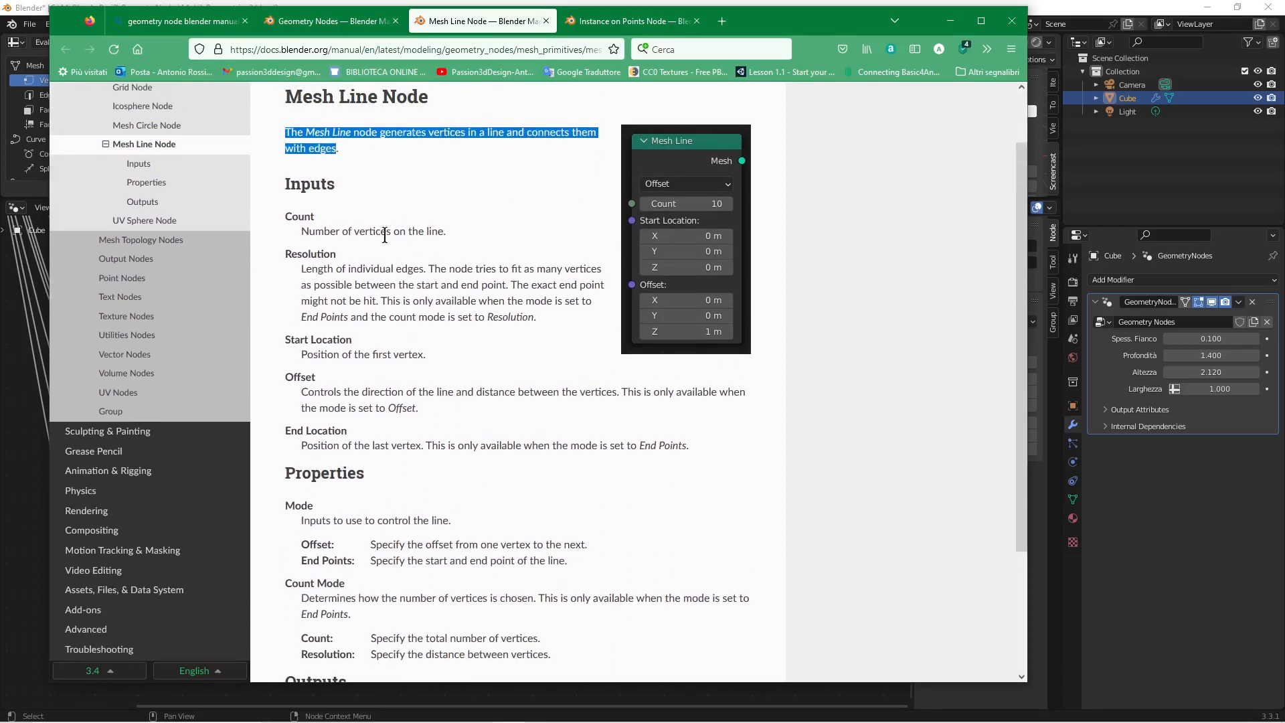
drag(282, 215, 328, 221)
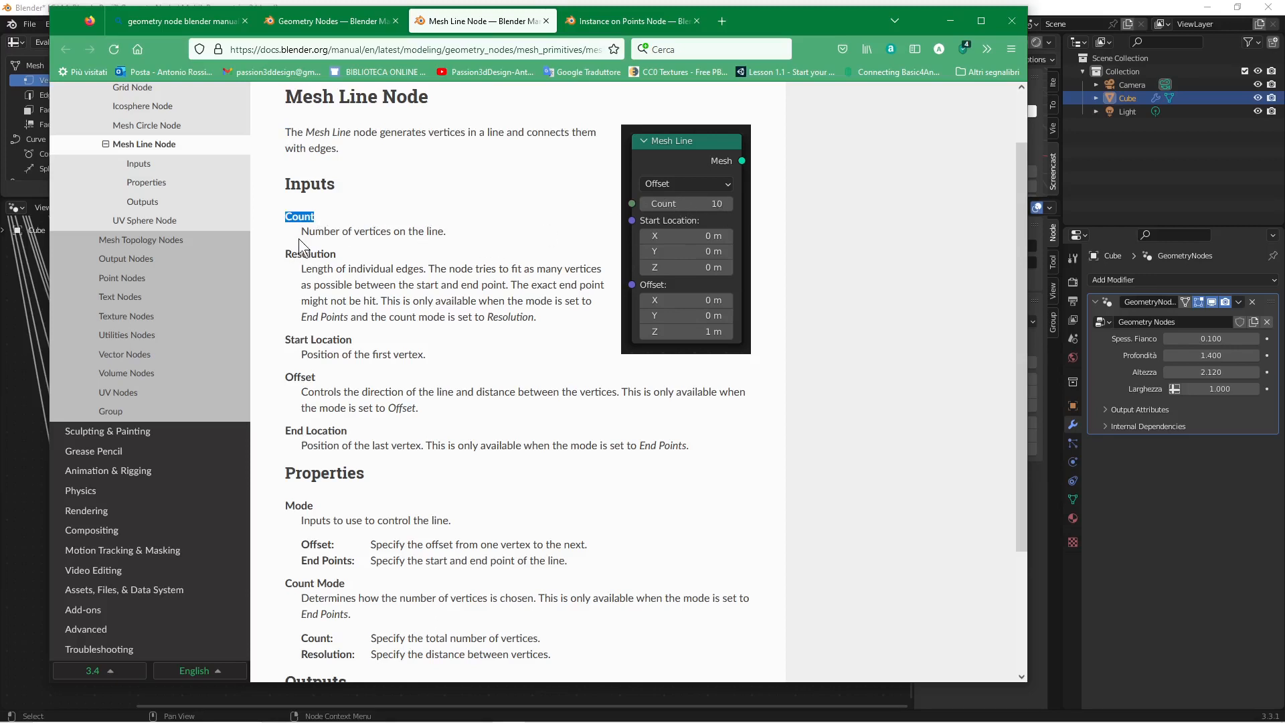
drag(300, 231, 453, 243)
scroll(452, 243, down, 3)
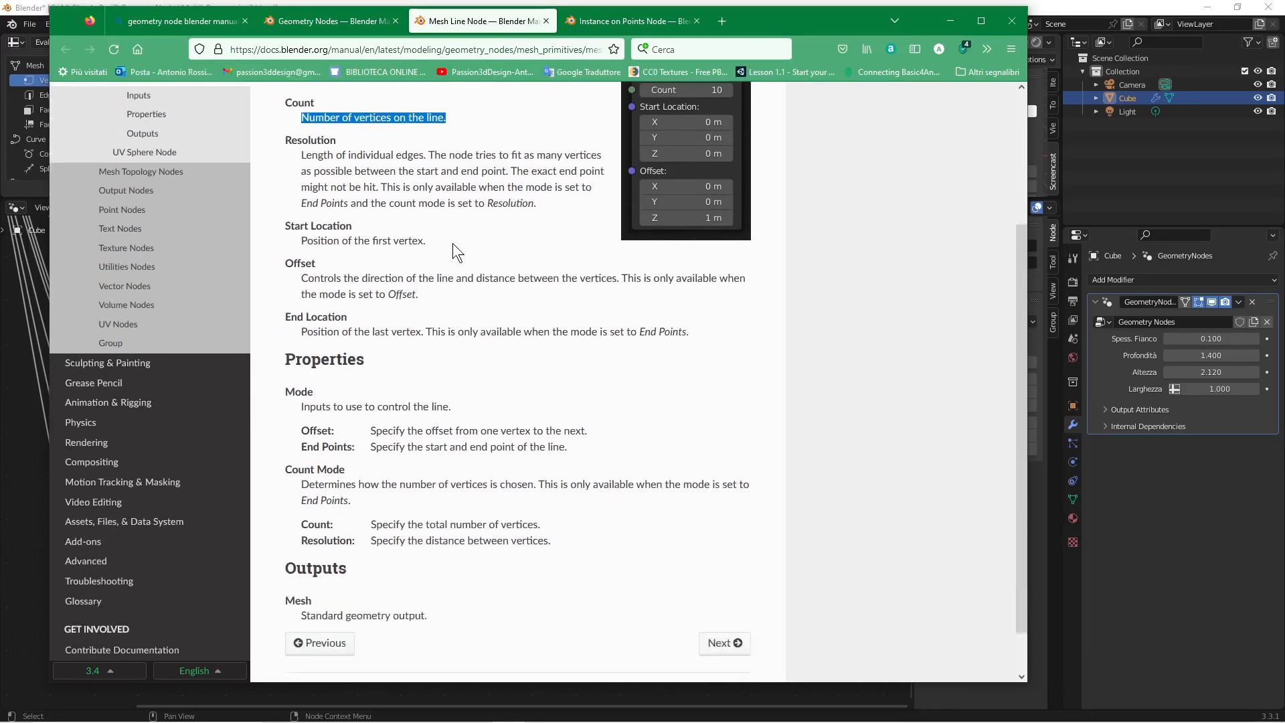
Step: Examine the Mode property on the manual page, comparing the Offset and End Points options with the pictured node
scroll(453, 243, up, 2)
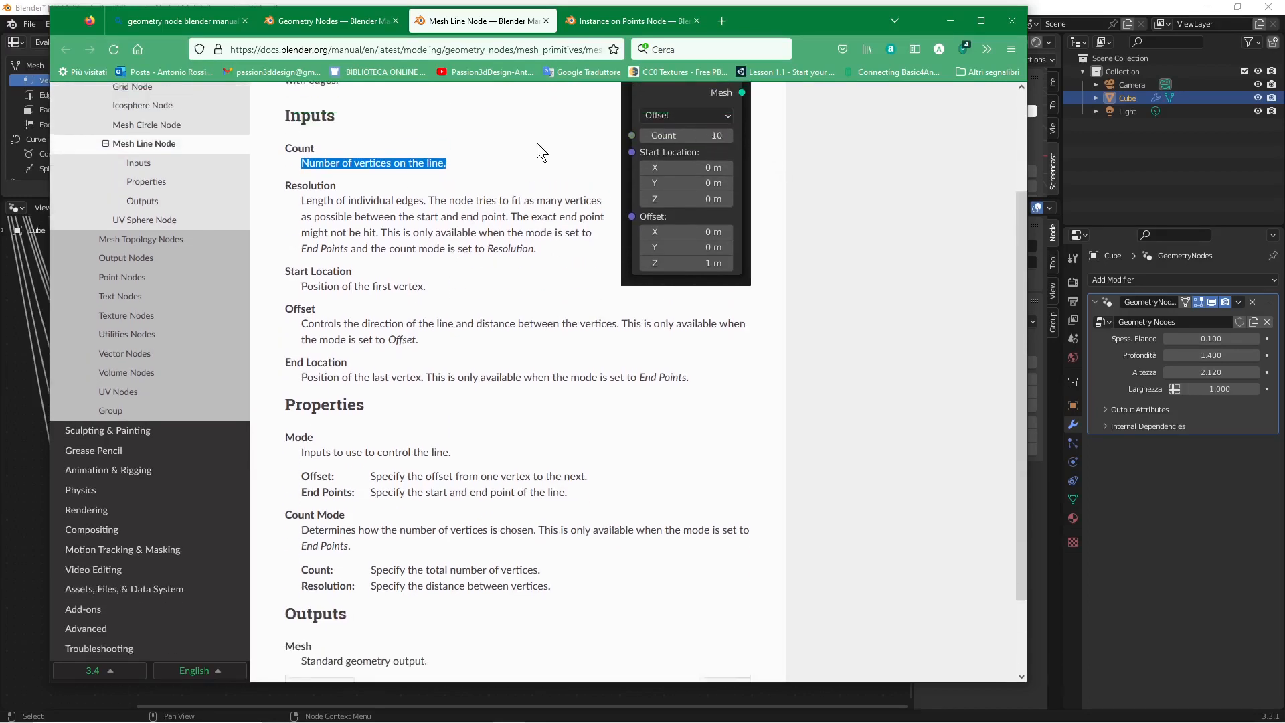
scroll(537, 145, up, 1)
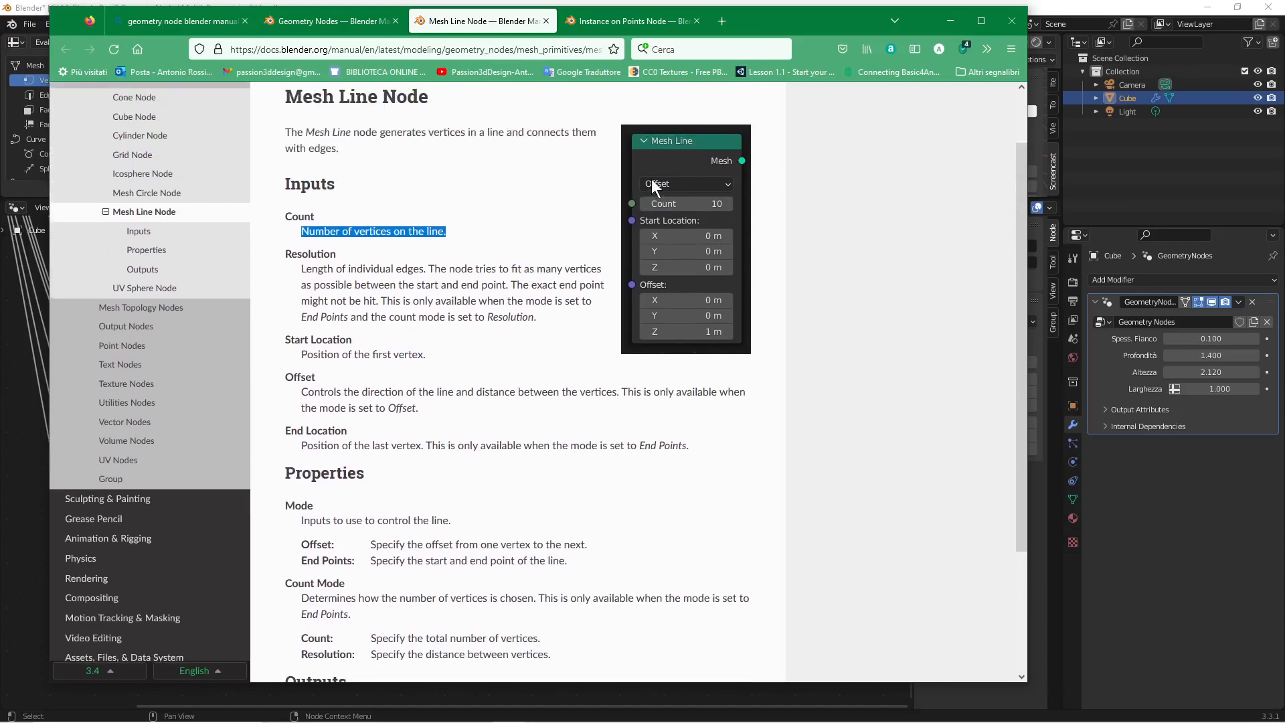
scroll(640, 187, down, 2)
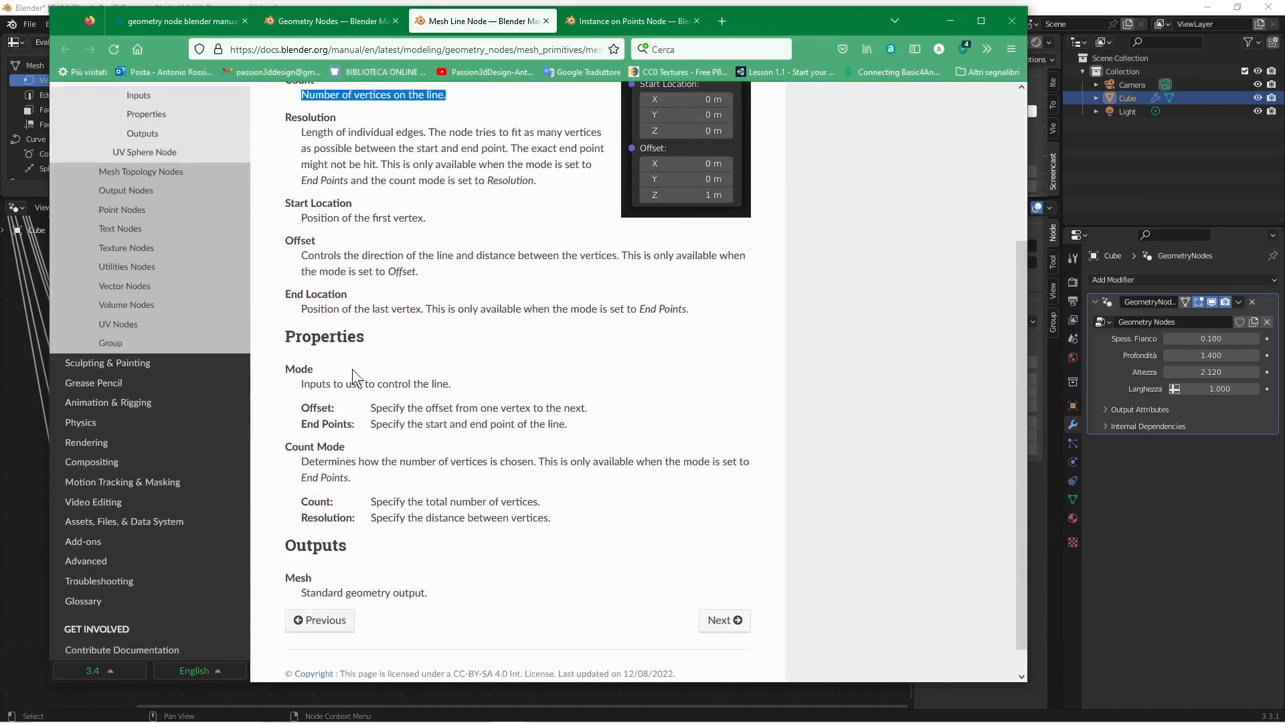
drag(286, 370, 329, 410)
scroll(536, 355, up, 2)
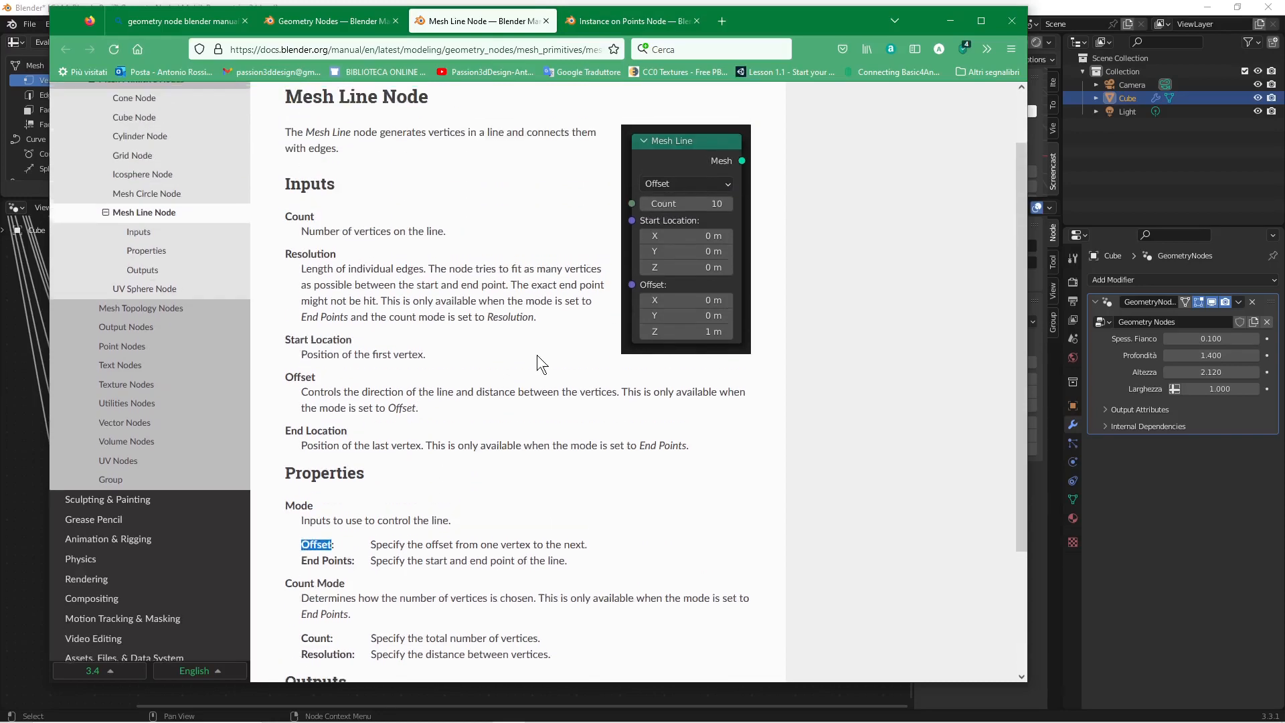
scroll(492, 322, down, 2)
drag(307, 424, 478, 429)
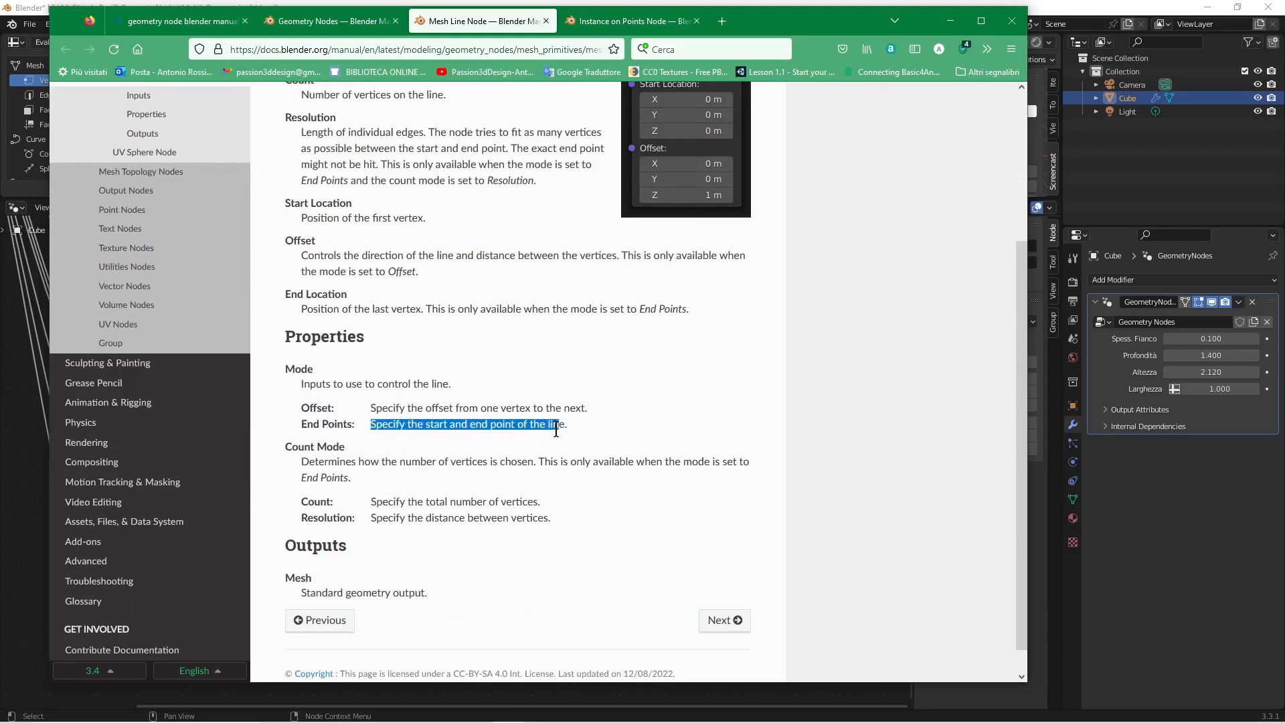
drag(556, 431, 550, 430)
scroll(656, 386, up, 3)
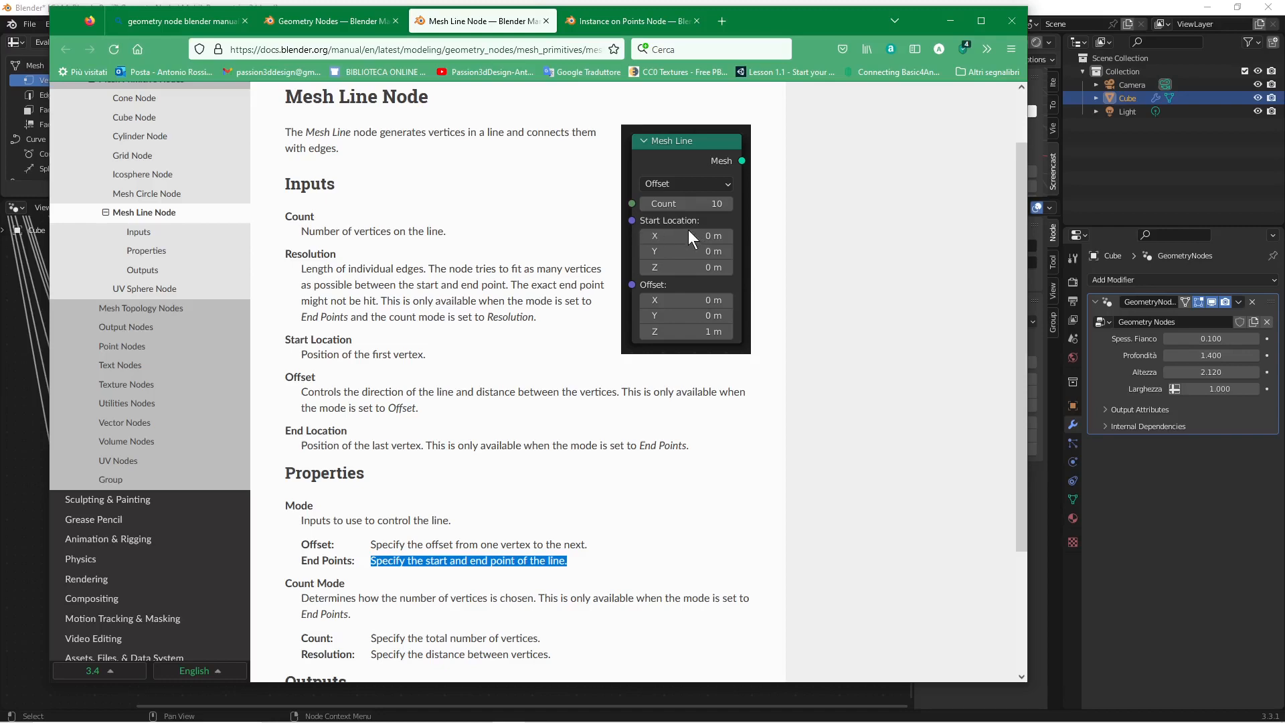
scroll(511, 308, down, 3)
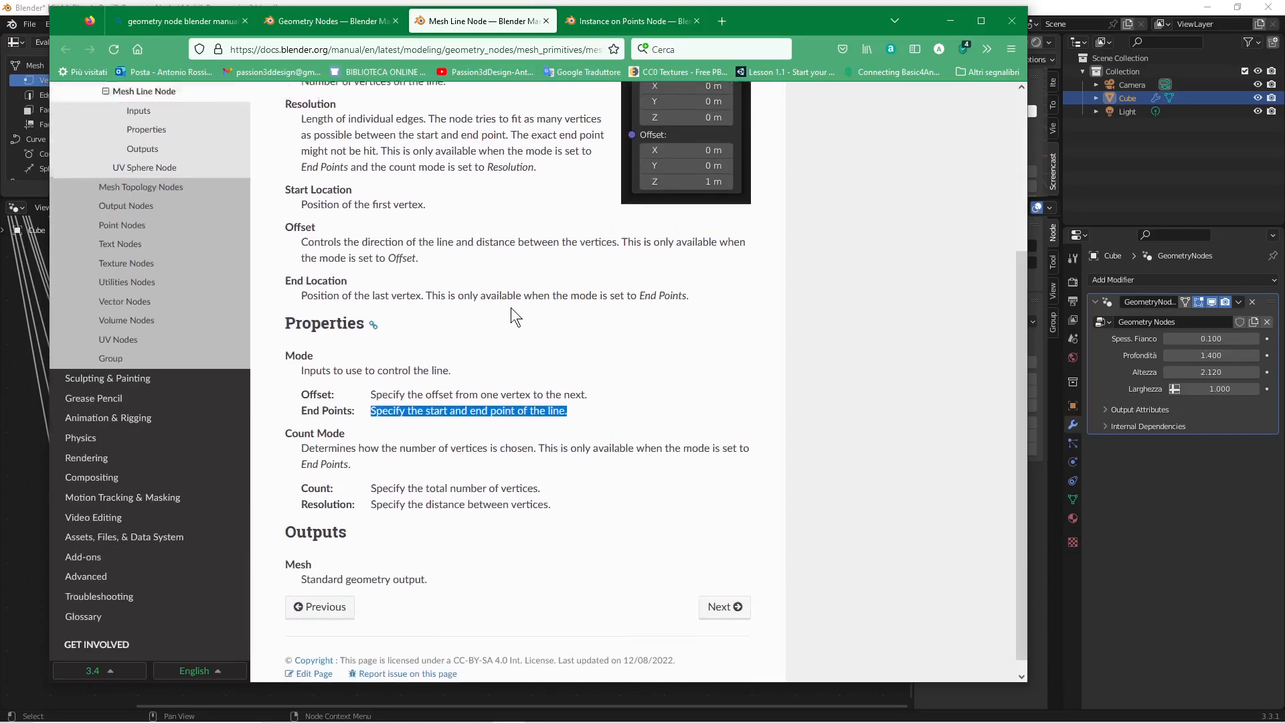
scroll(512, 307, up, 4)
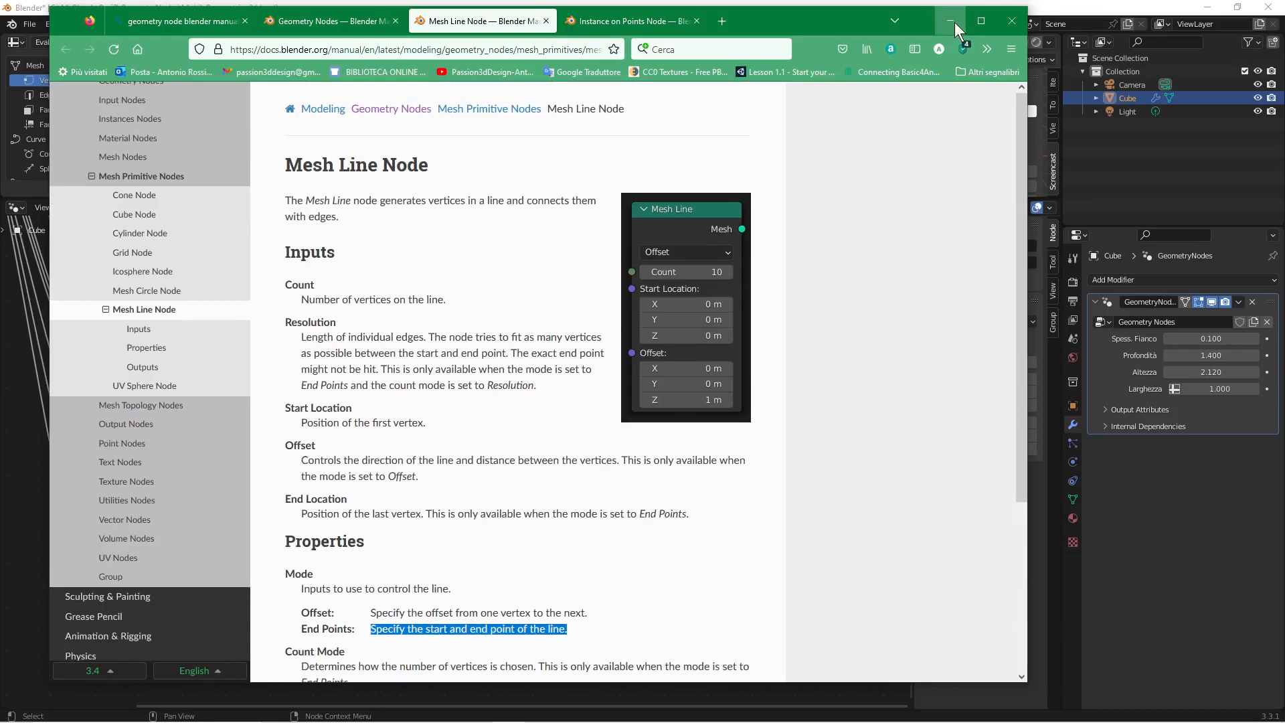
Step: Switch back to Blender and rearrange the Mesh Line, Group Output and Join Geometry nodes to make room beside the Fianco DX frame
click(954, 22)
drag(620, 396, 584, 385)
scroll(584, 384, up, 2)
scroll(649, 322, down, 2)
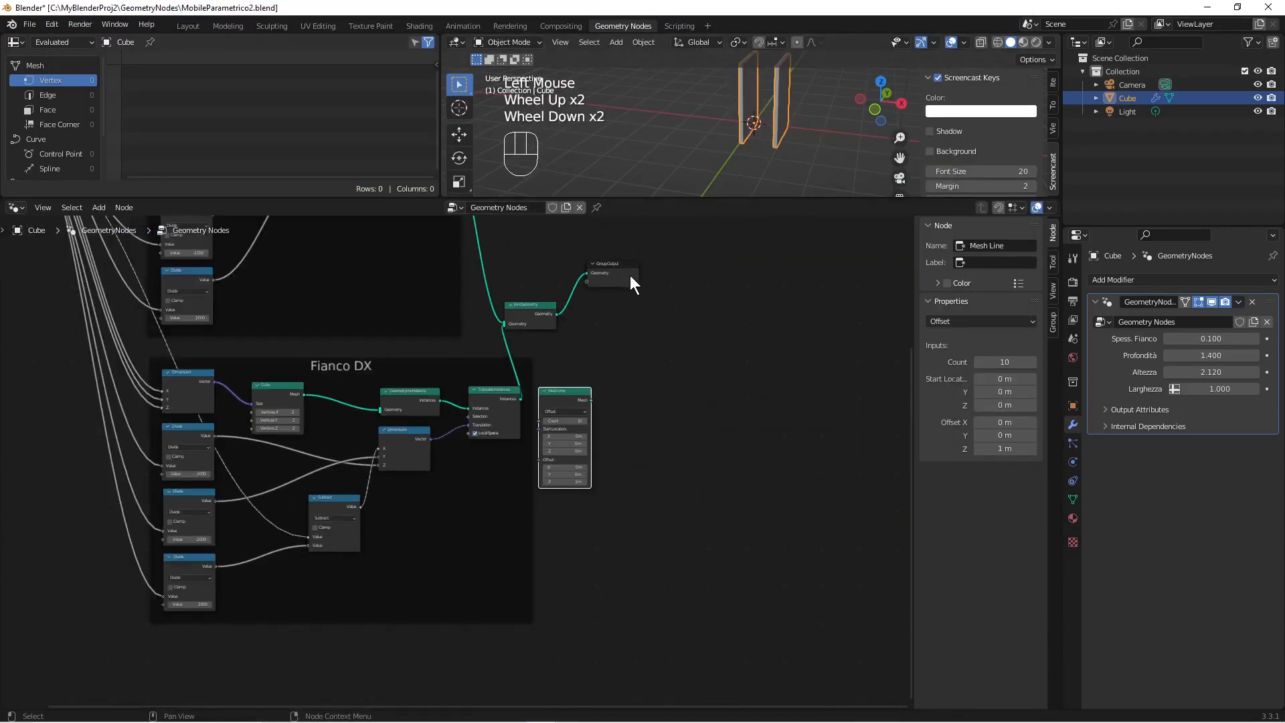
drag(630, 275, 664, 320)
scroll(665, 320, up, 3)
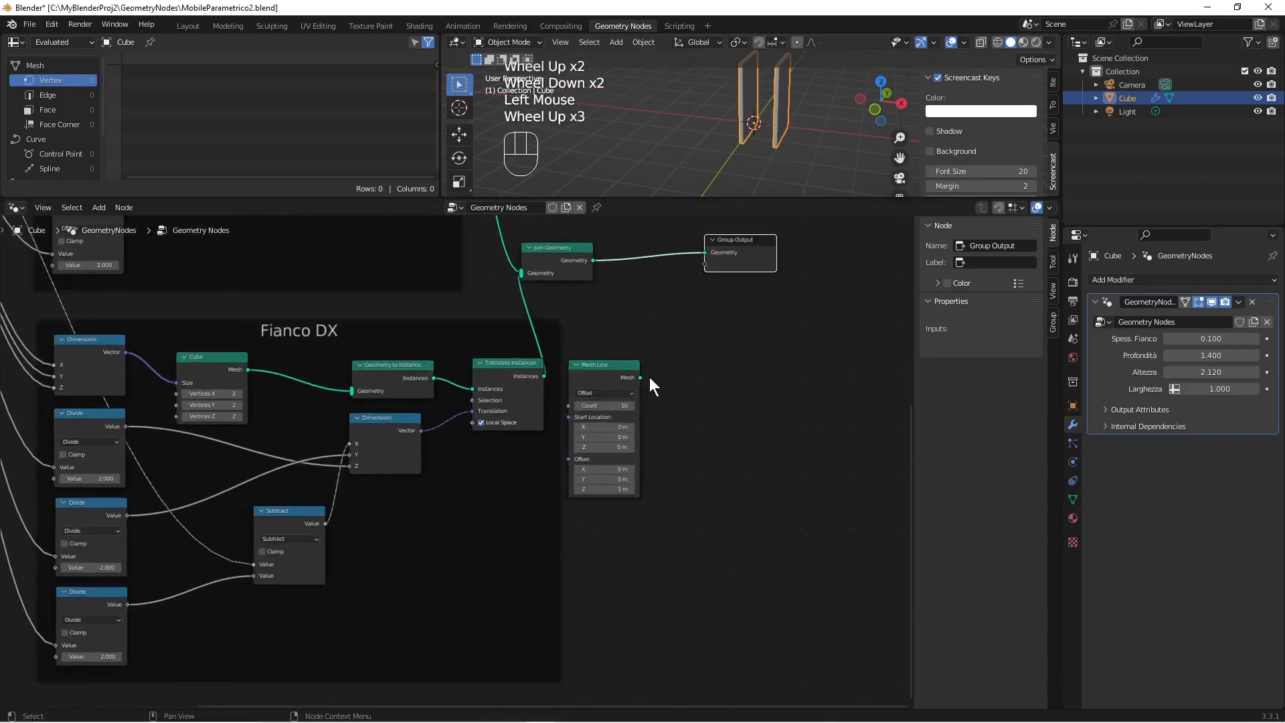
drag(641, 378, 676, 325)
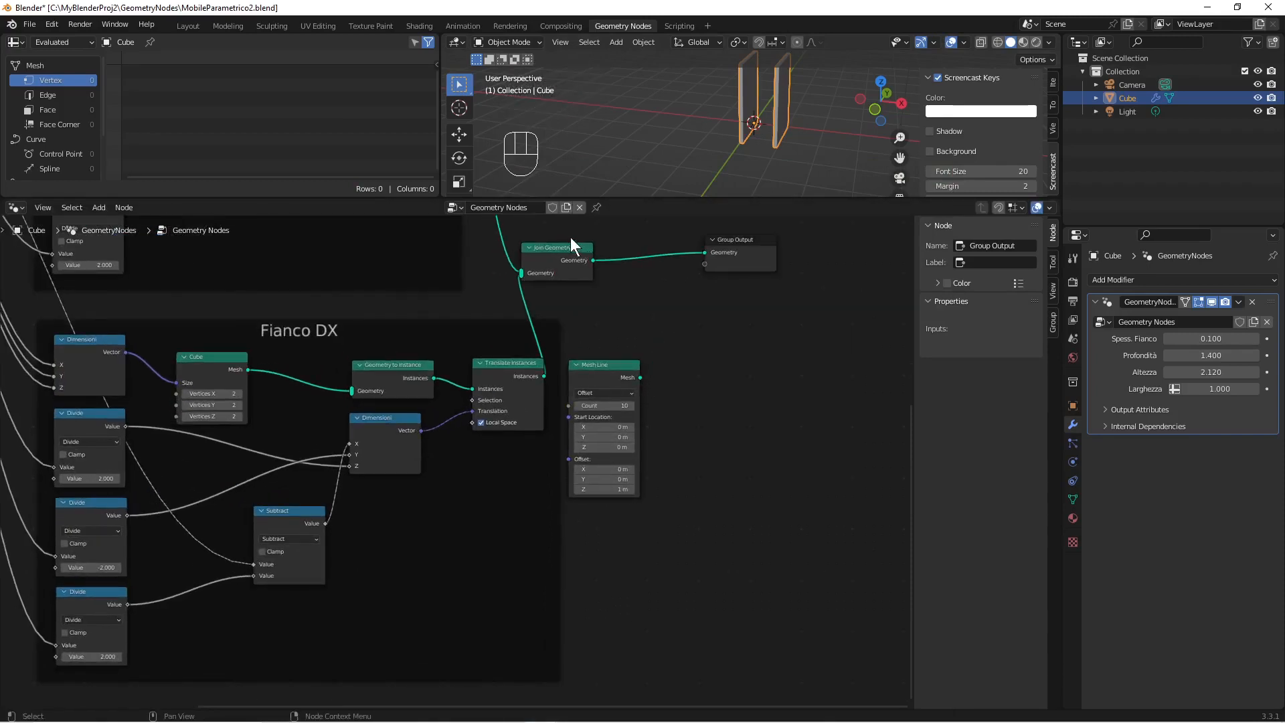
drag(570, 247, 664, 257)
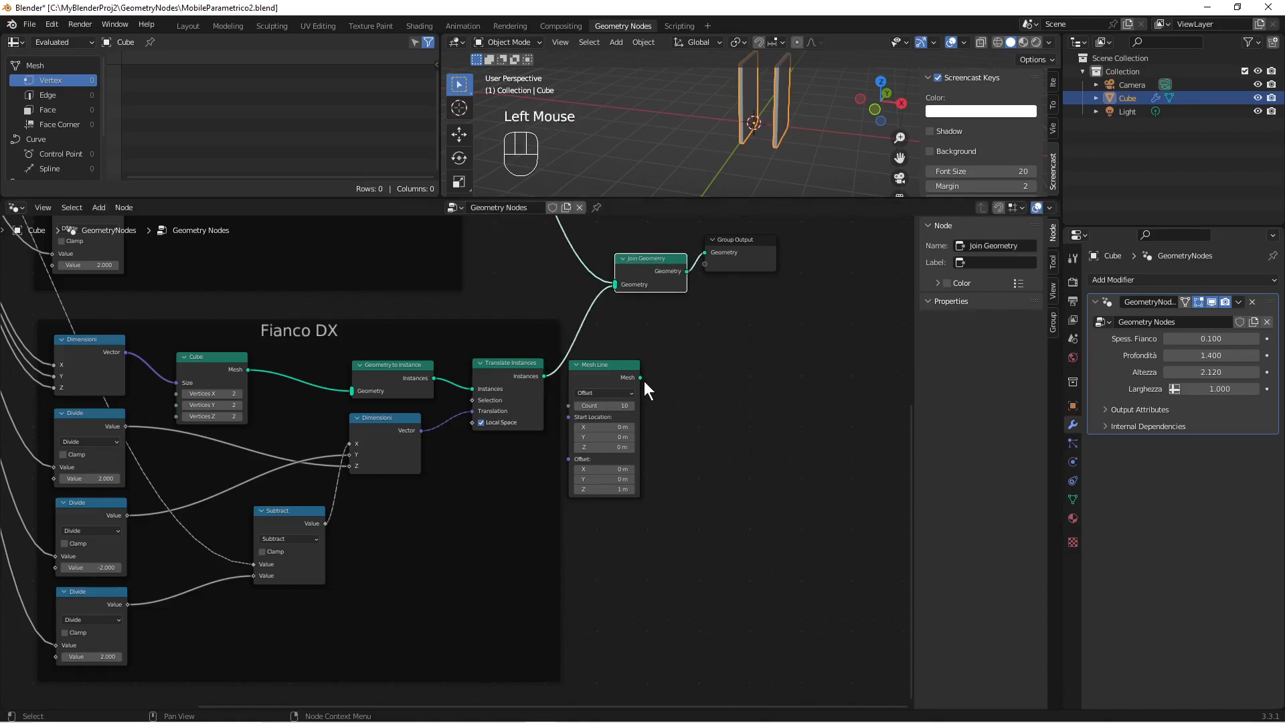
Step: Connect the Mesh Line node's Mesh output to the Join Geometry node's Geometry input
click(641, 376)
drag(641, 373, 621, 290)
click(668, 370)
drag(658, 361, 616, 287)
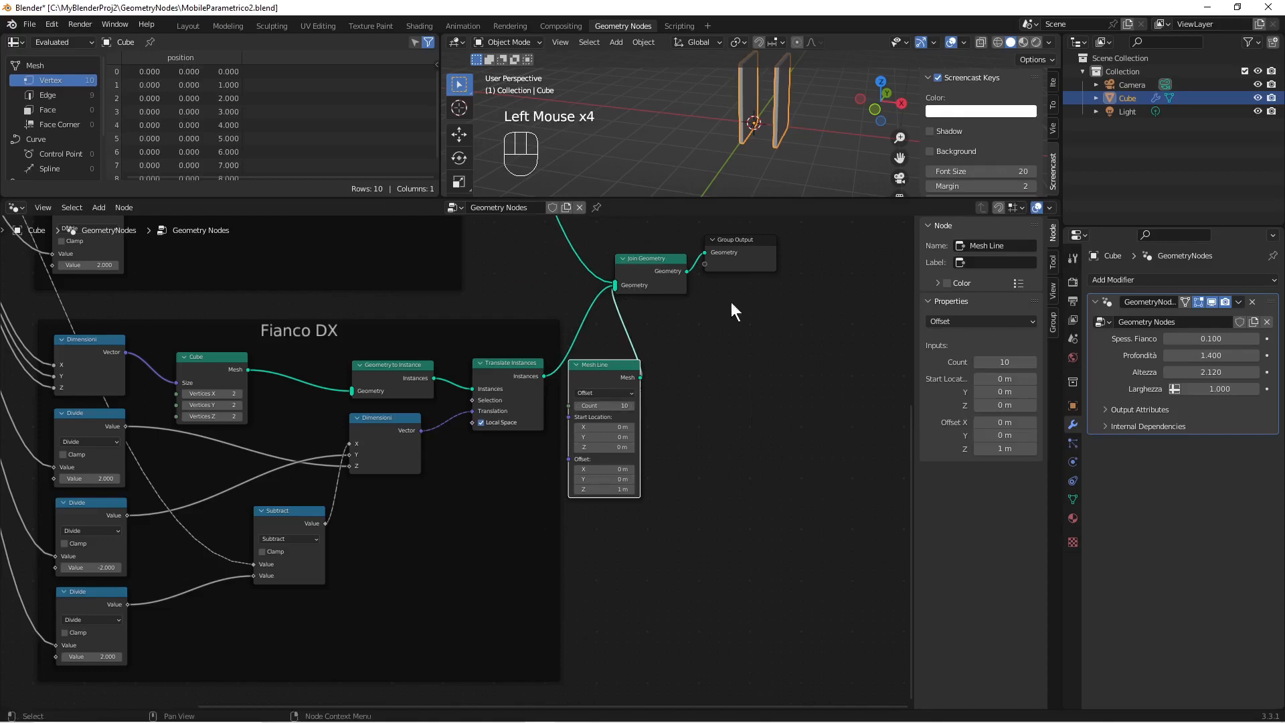
Step: Set the Mesh Line node's mode to End Points
scroll(745, 197, down, 2)
scroll(607, 379, up, 2)
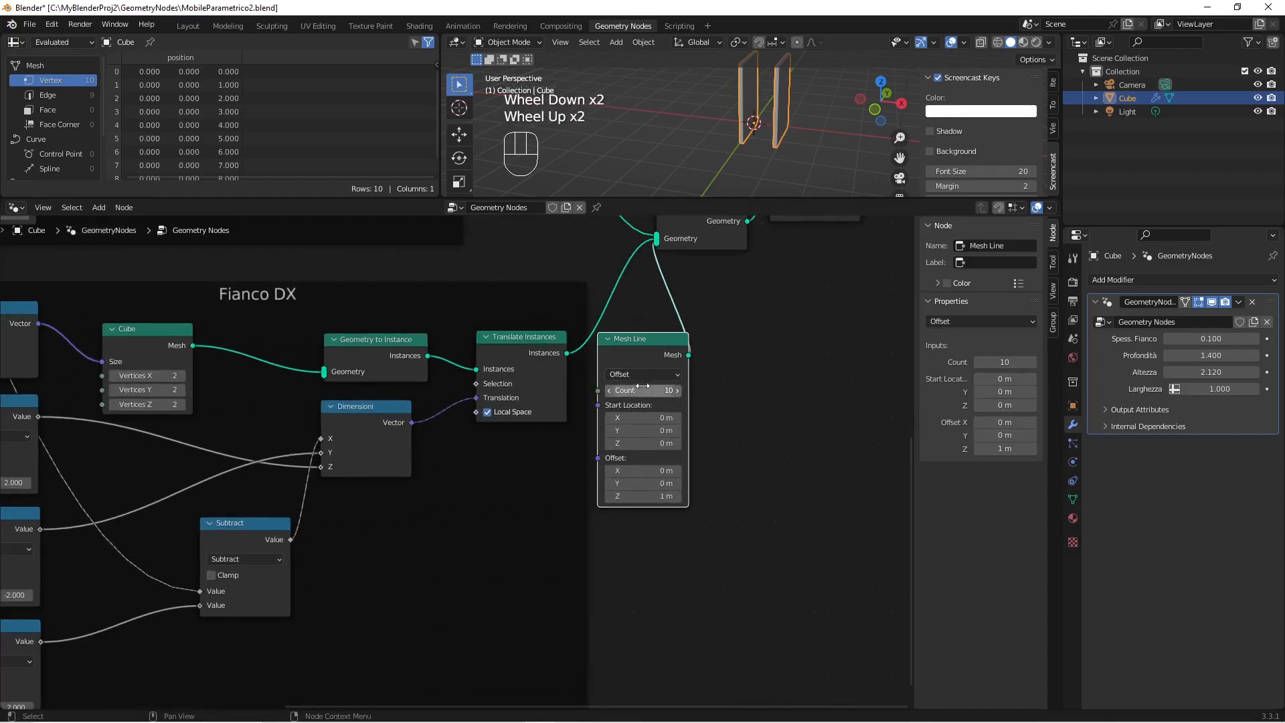
click(606, 395)
click(628, 403)
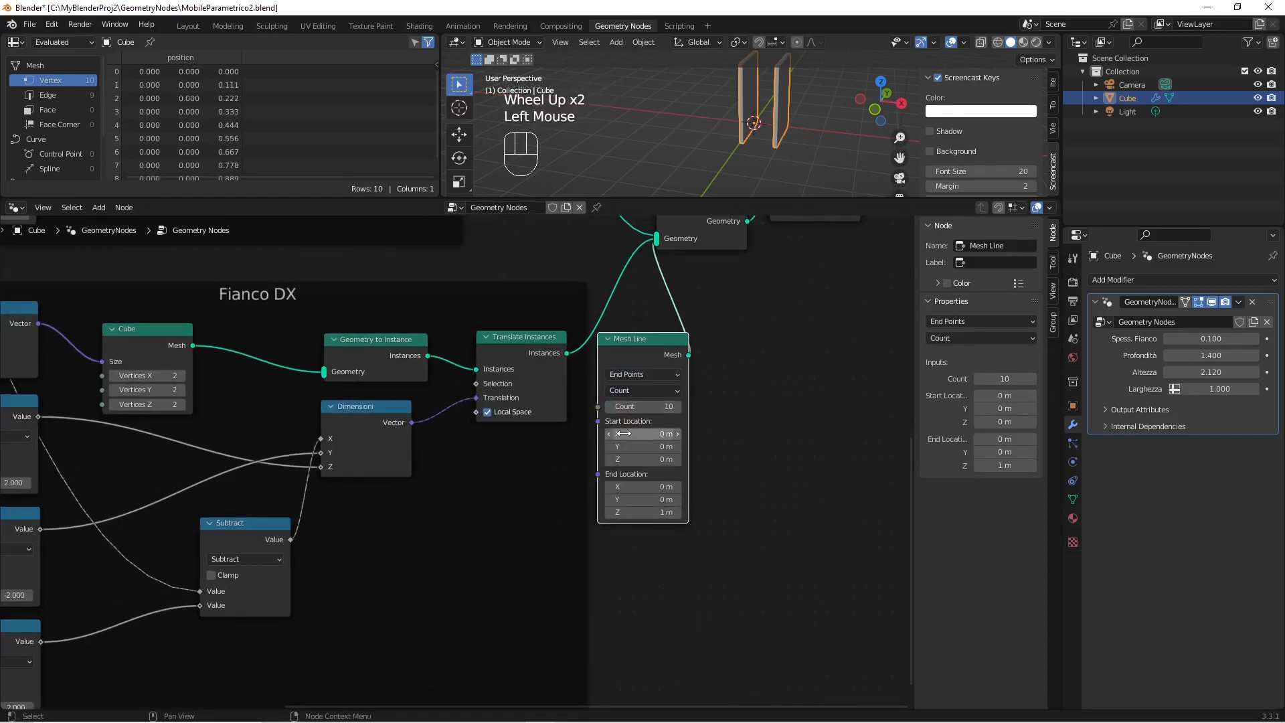
Step: Set the Mesh Line's Start Location X to 2 m, and its End Location X and Z to 2 m each
click(629, 434)
text(2)
key(Return)
click(631, 487)
text(2)
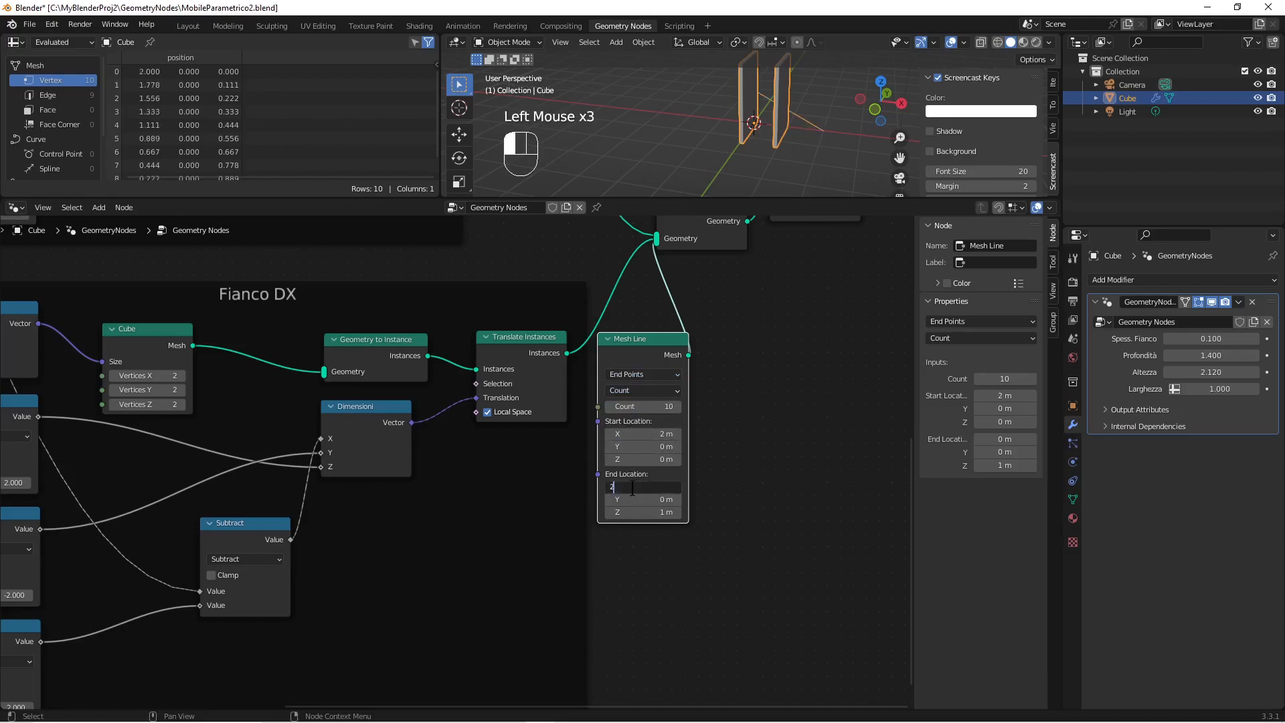
key(Return)
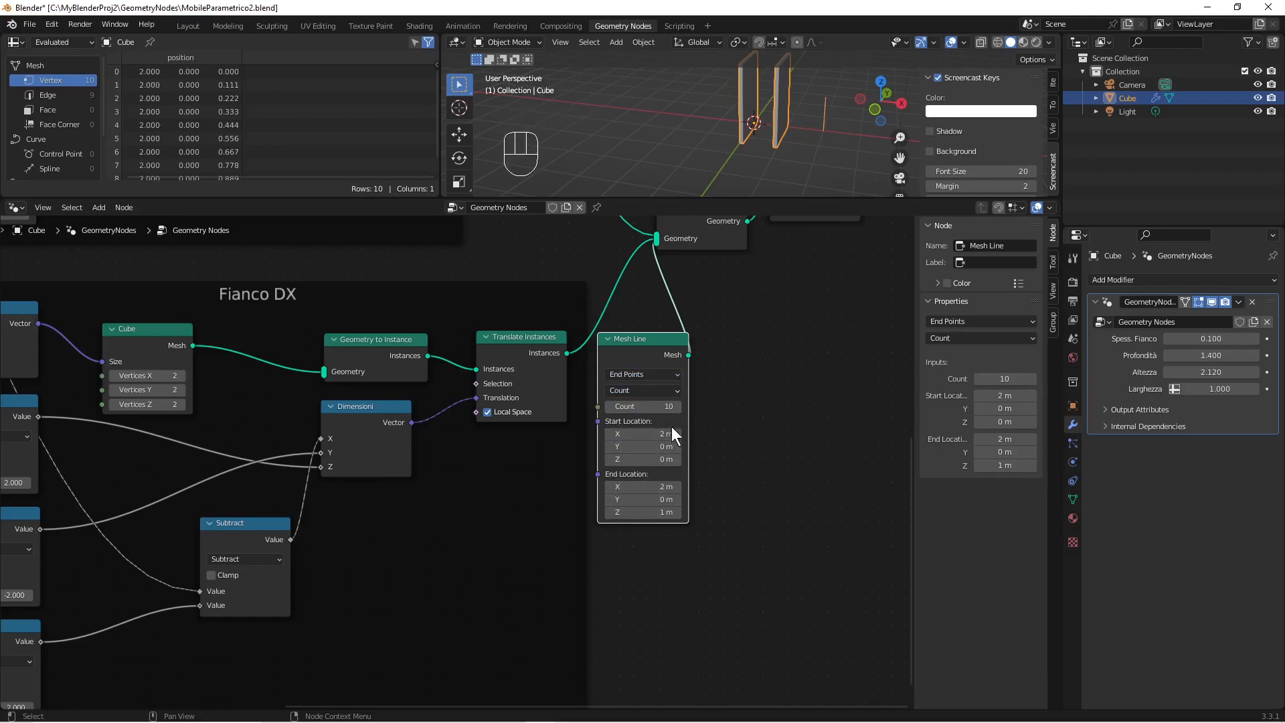
click(635, 512)
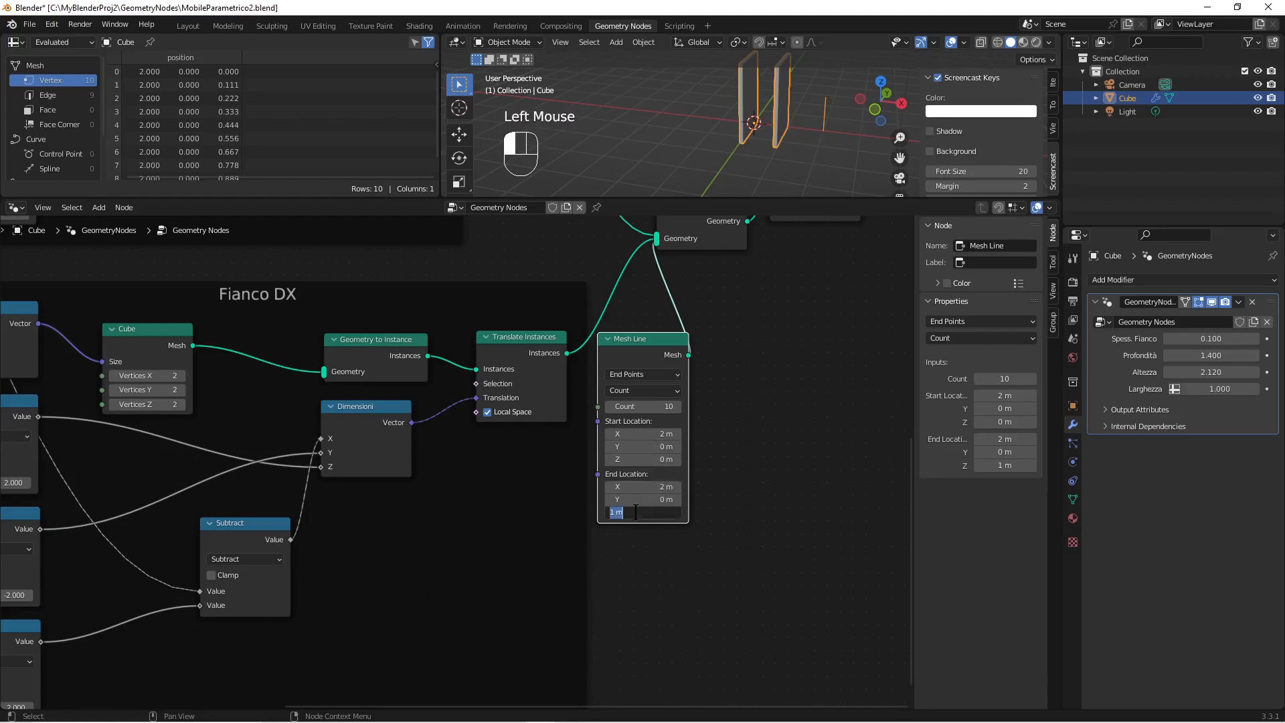
text(2)
key(Return)
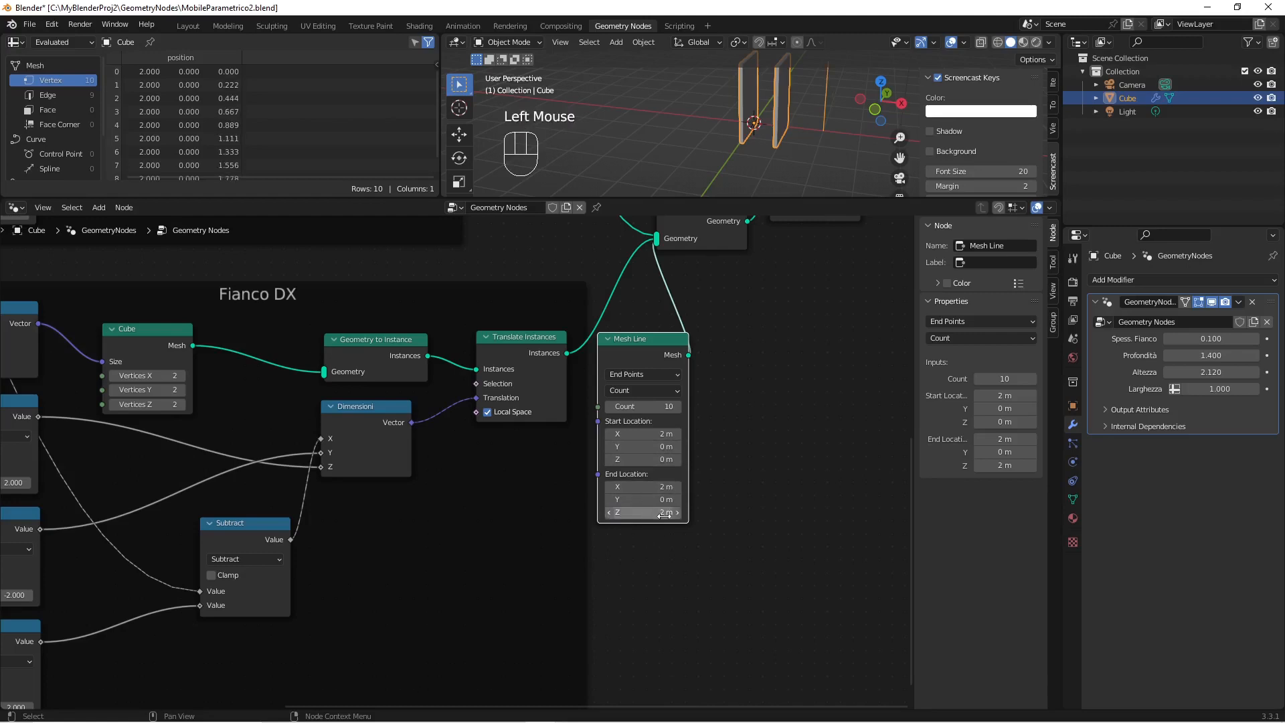
Step: Examine the mesh line's position beside the two side panels in the 3D viewport
scroll(676, 462, down, 1)
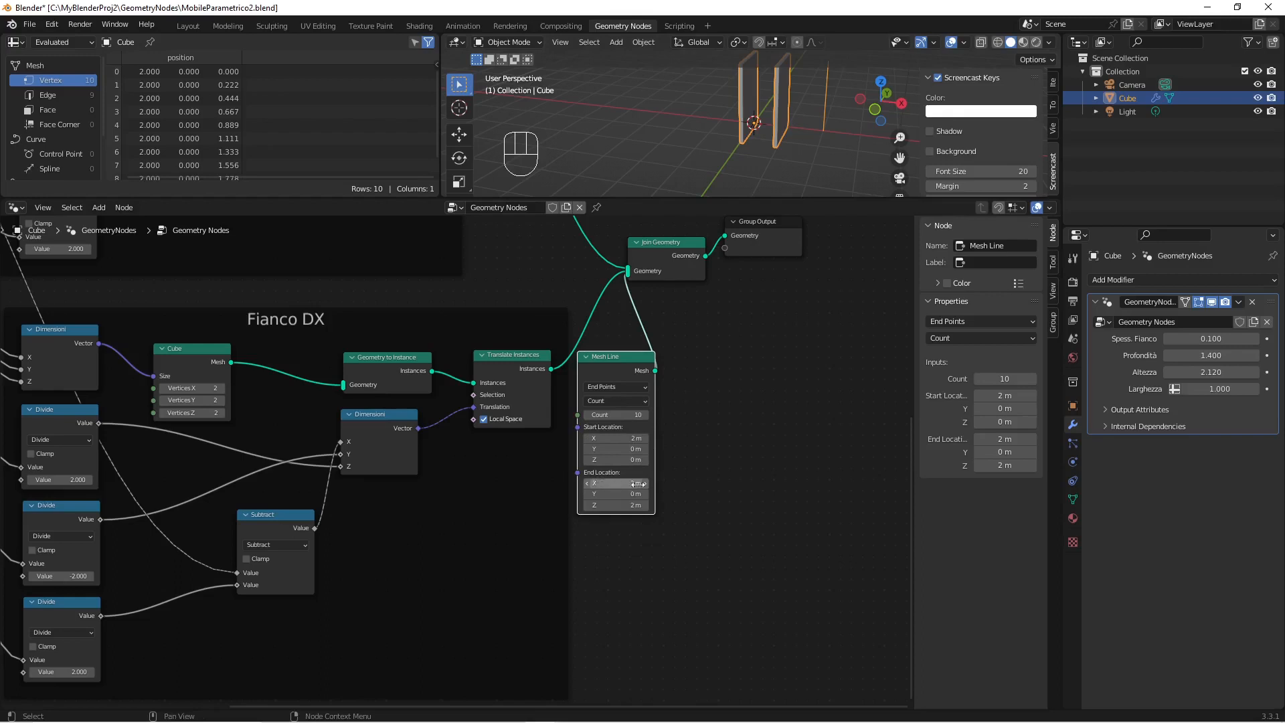
scroll(833, 131, down, 2)
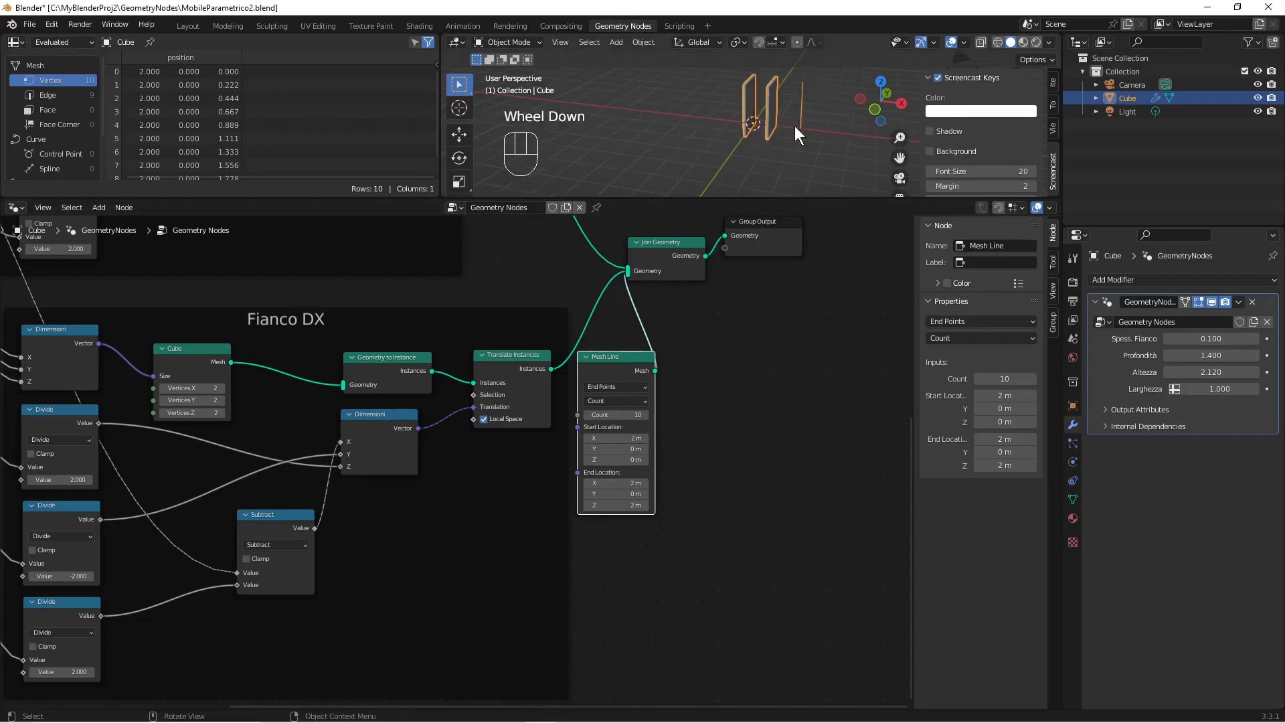
scroll(793, 128, up, 1)
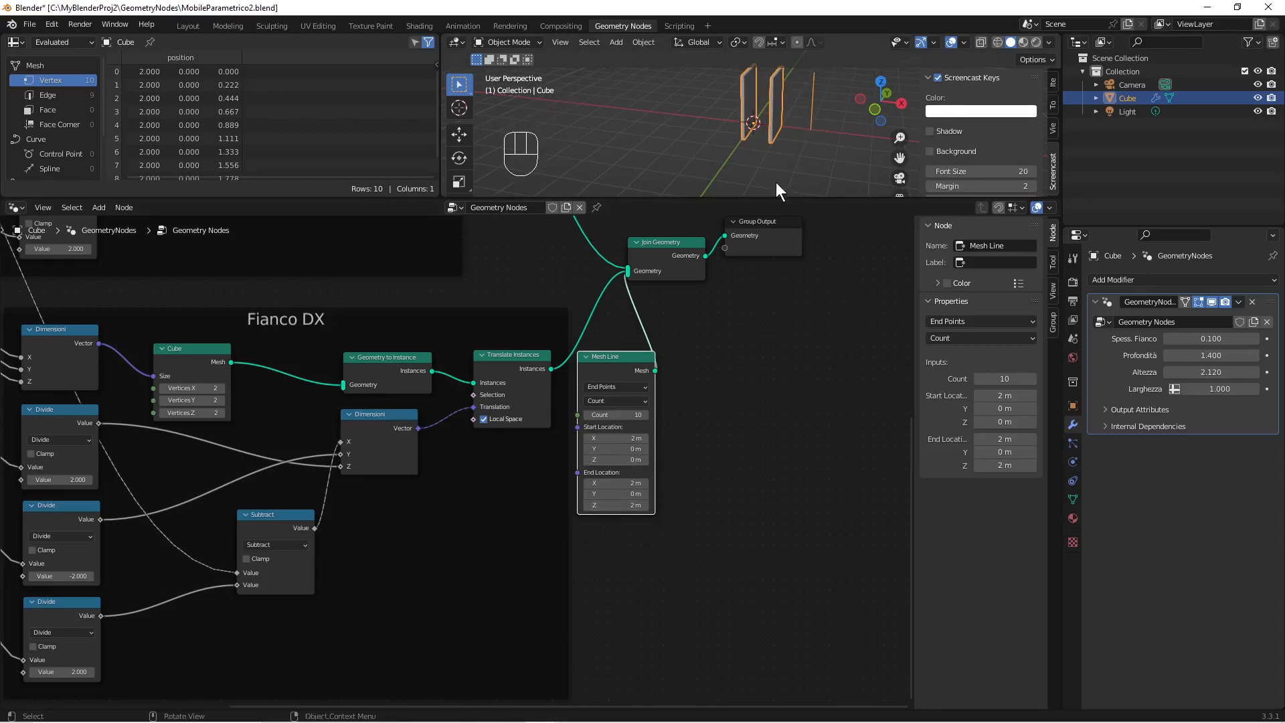
scroll(792, 160, down, 1)
scroll(790, 94, up, 1)
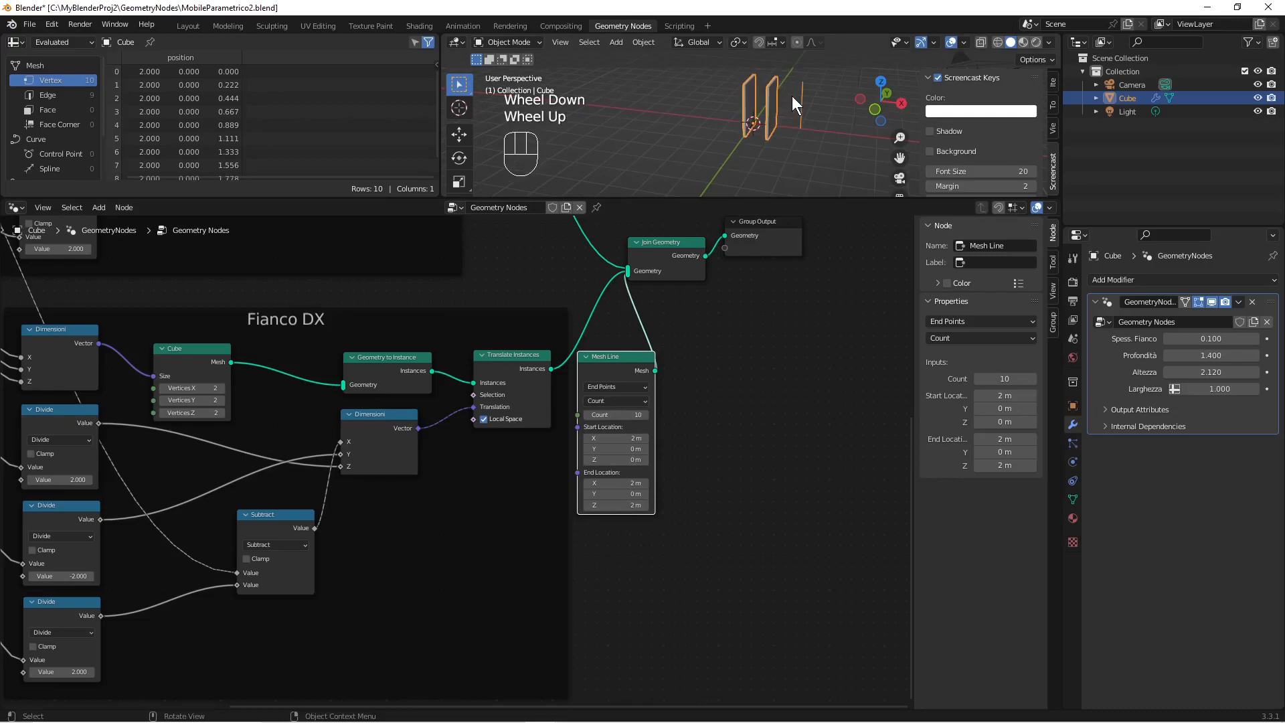
shift+middle_drag(792, 95, 738, 128)
scroll(749, 145, up, 2)
scroll(737, 132, up, 2)
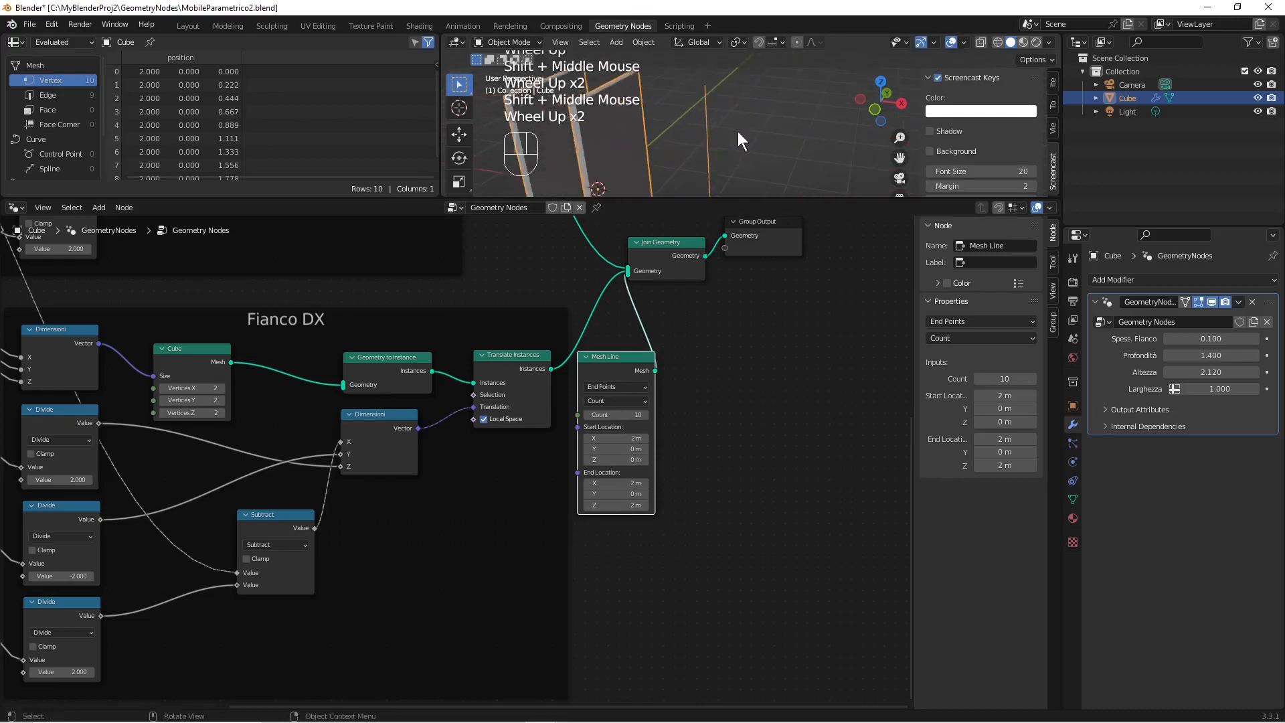
scroll(738, 132, down, 1)
scroll(667, 420, up, 1)
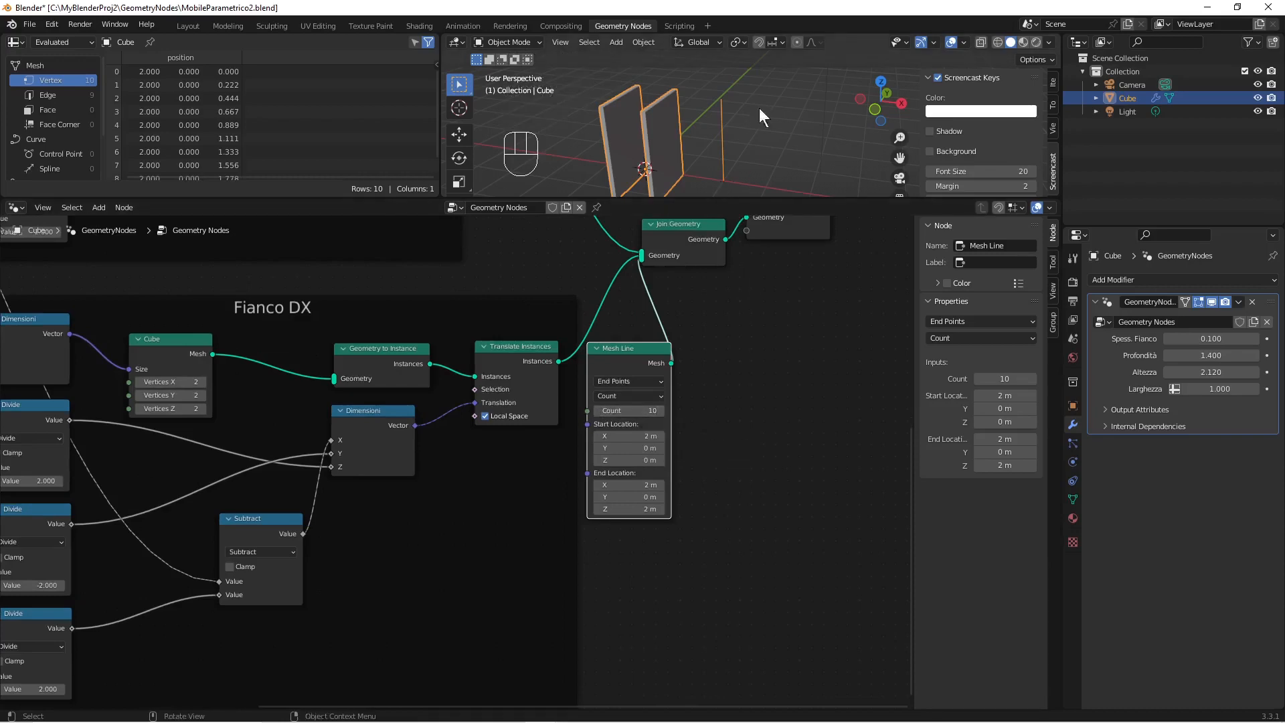
Step: Add an Instance on Points node and place it just to the right of the Mesh Line node
scroll(649, 326, down, 2)
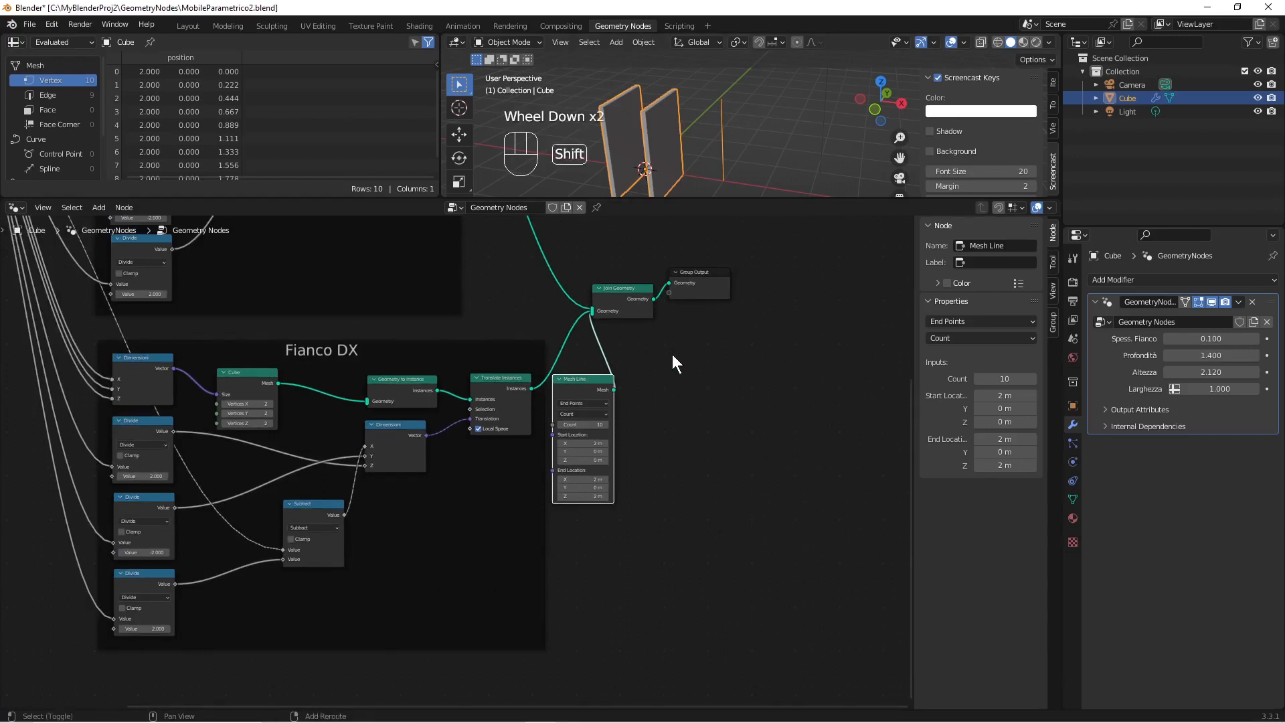
key(shift+a)
click(660, 253)
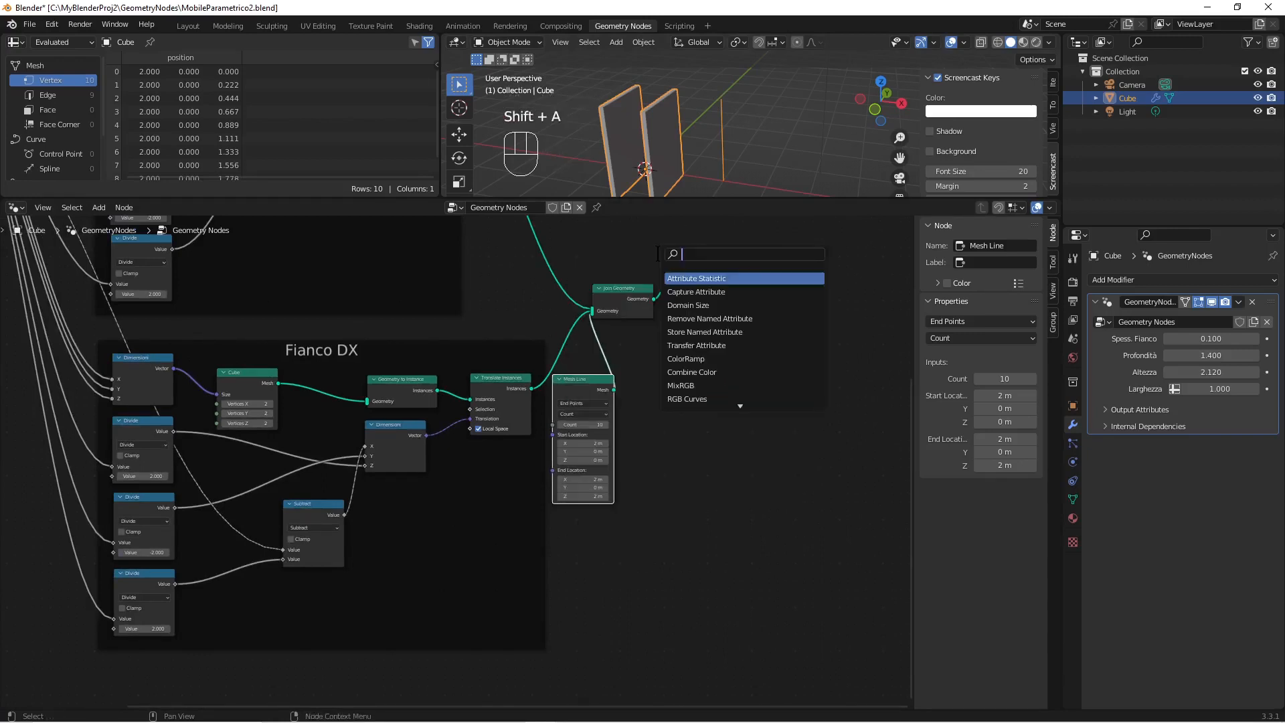
text(inst)
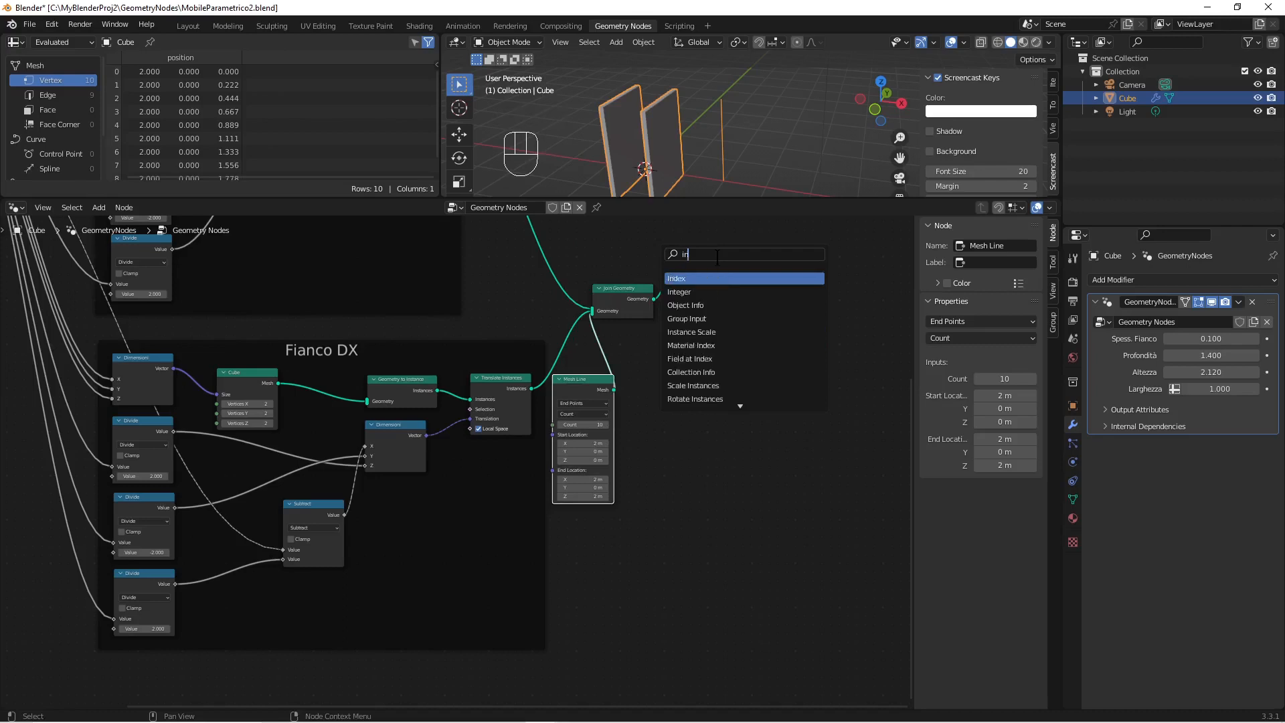
key(Down)
key(Down)
key(Down)
key(Down)
key(Down)
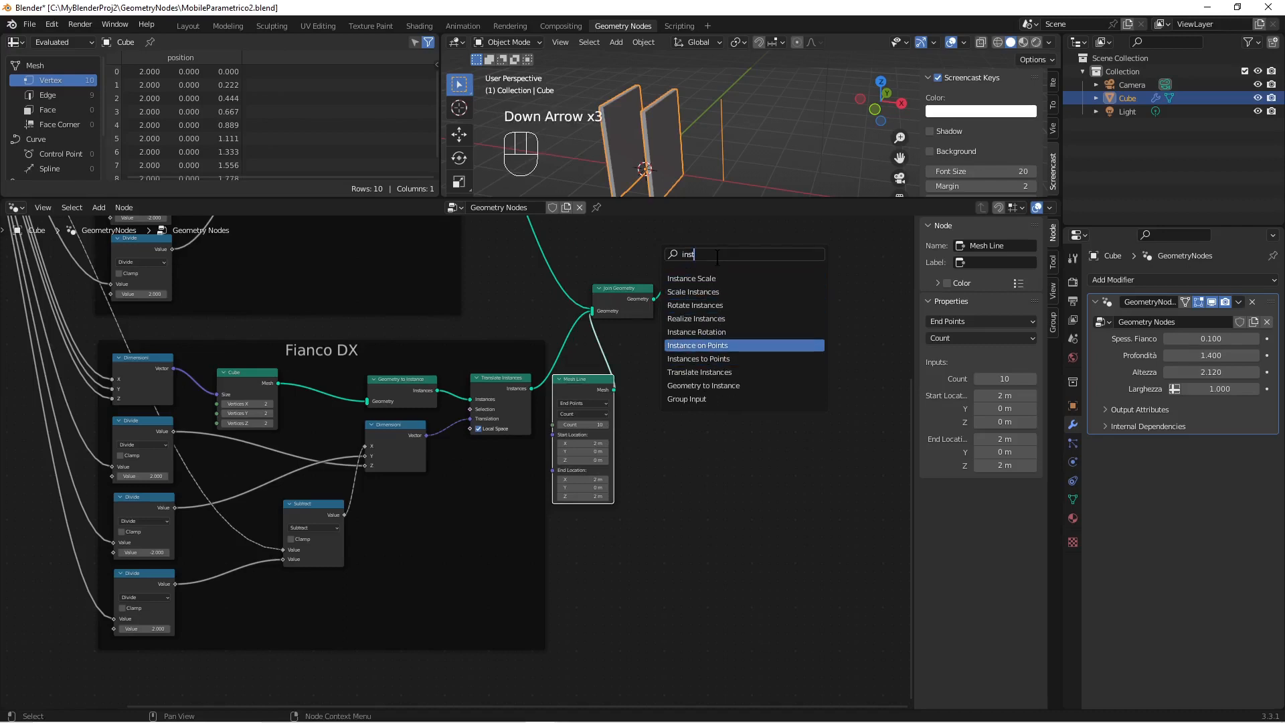
key(Return)
click(697, 381)
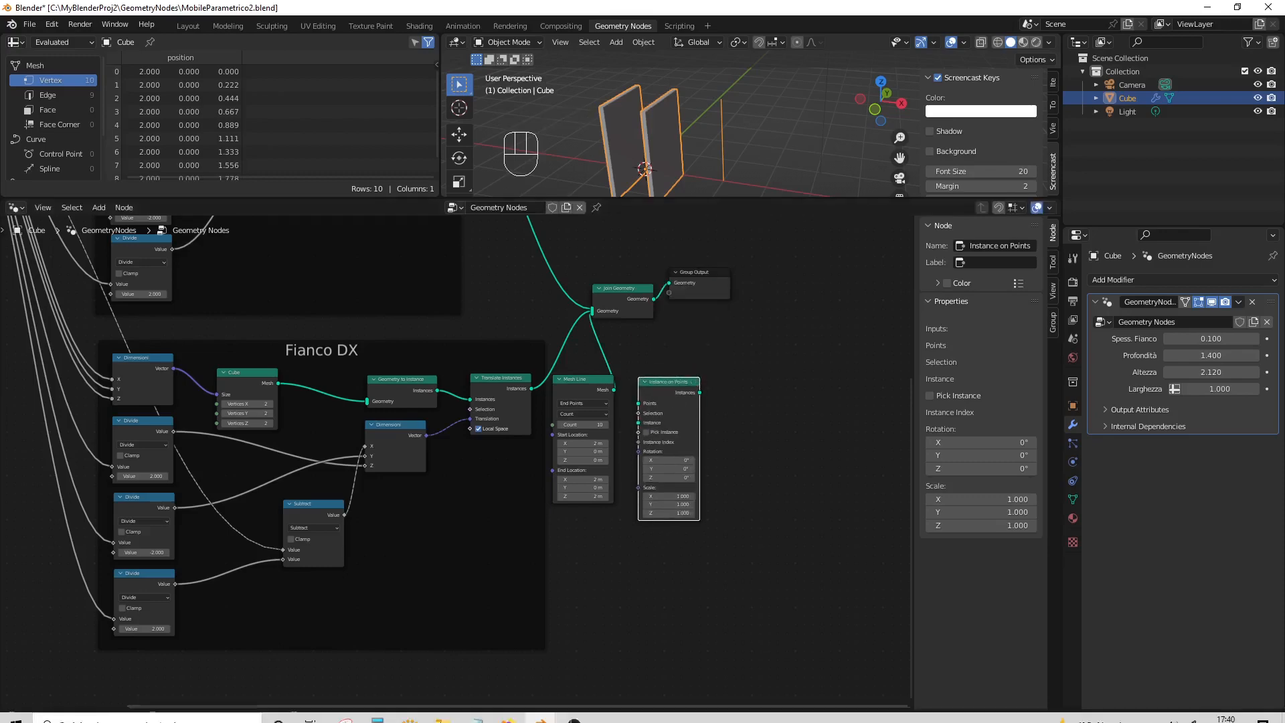
Step: Switch to Firefox and read the Instance on Points Node manual page's description of how it references geometry on points
click(508, 711)
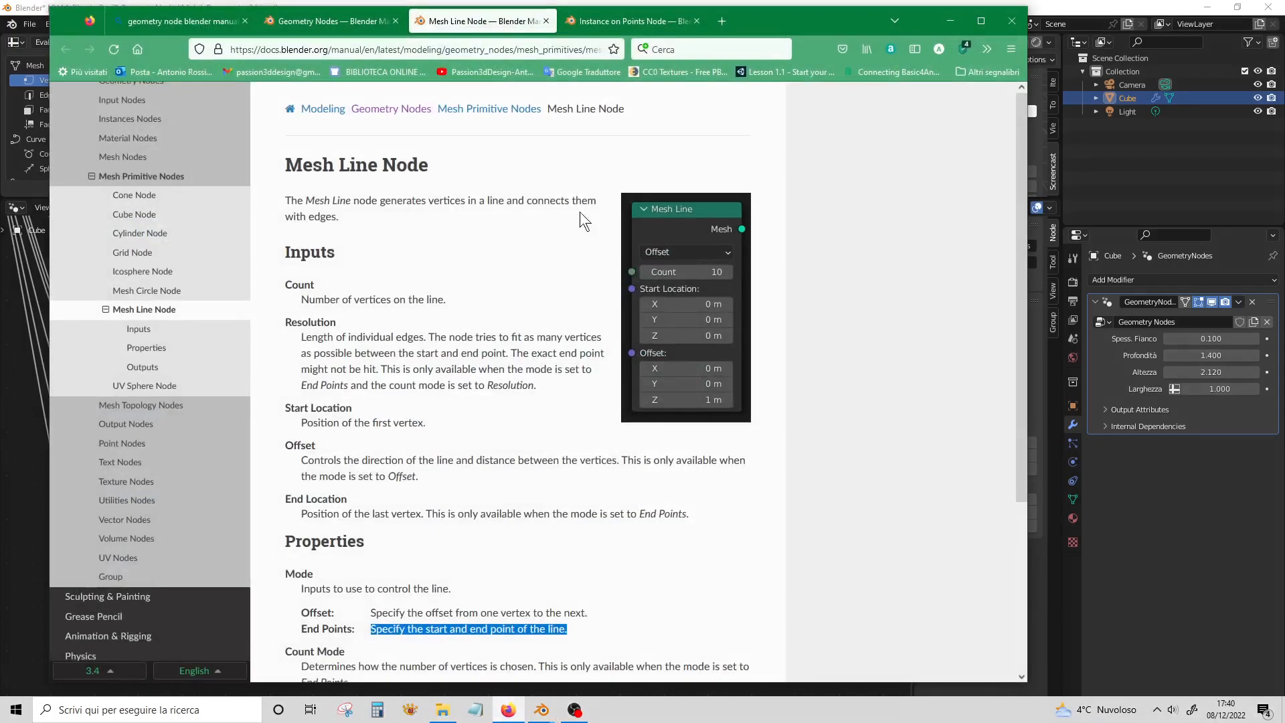
click(605, 23)
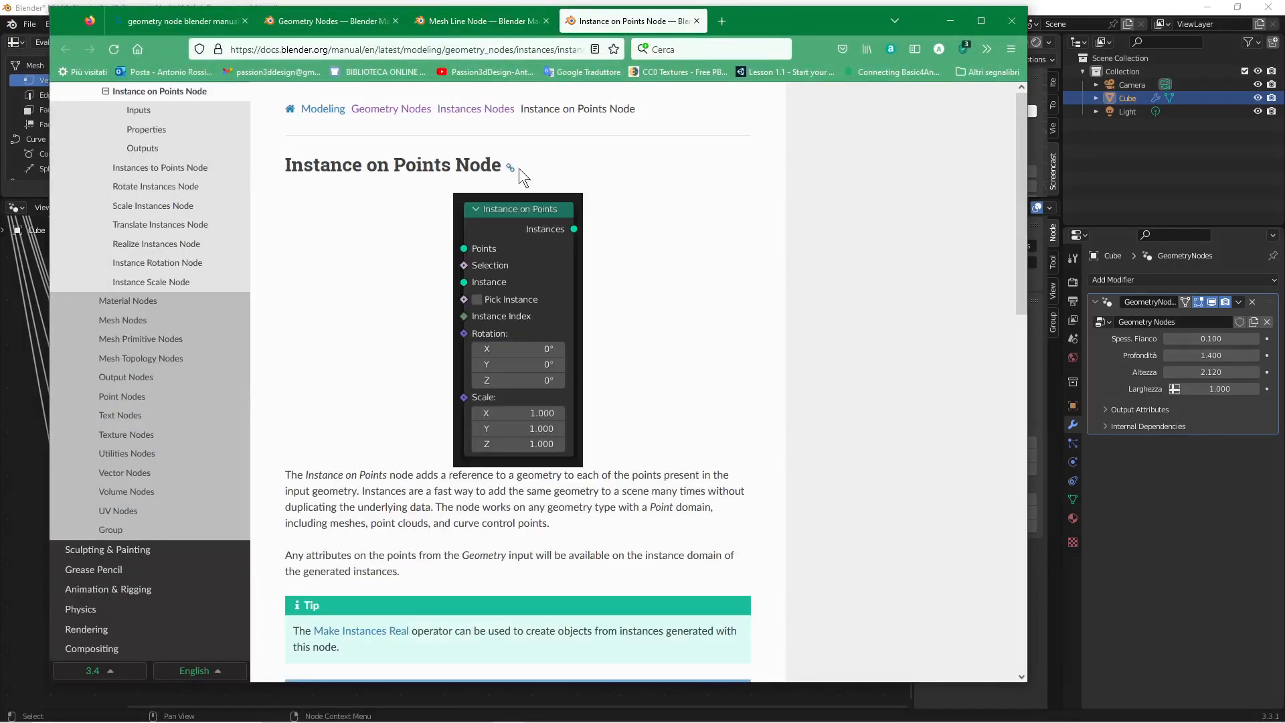
scroll(453, 287, down, 2)
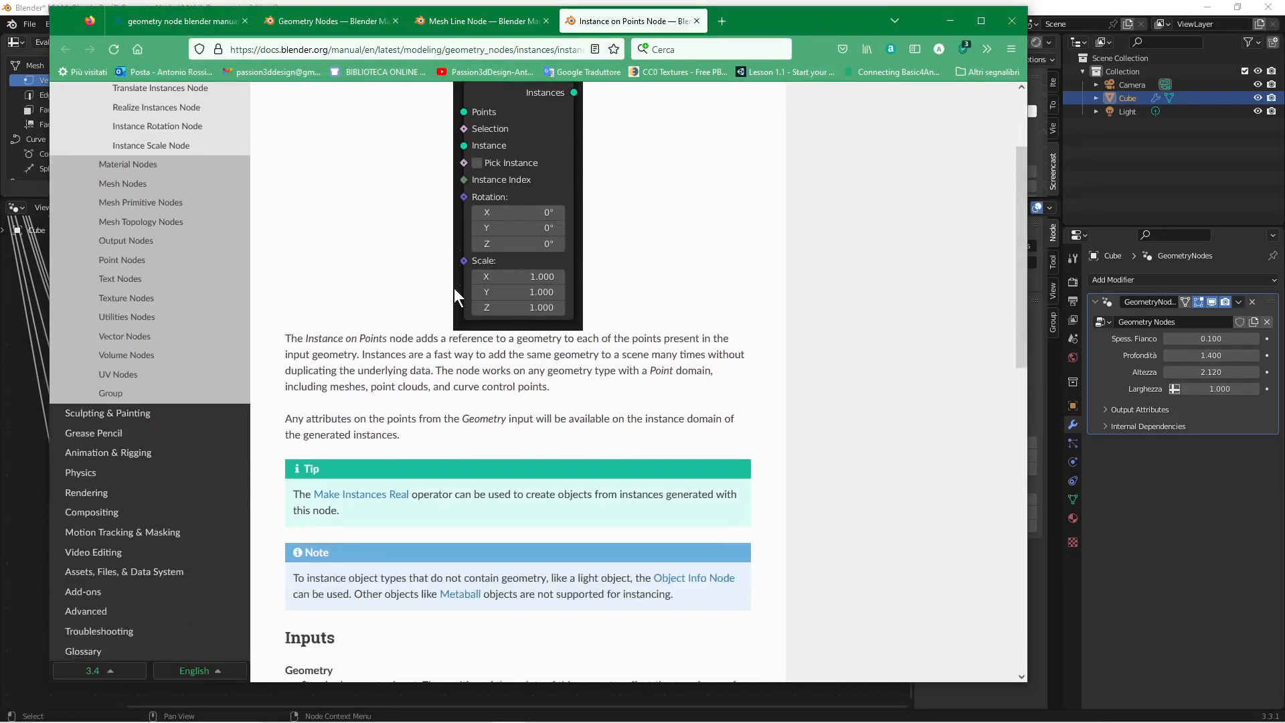
drag(417, 340, 356, 353)
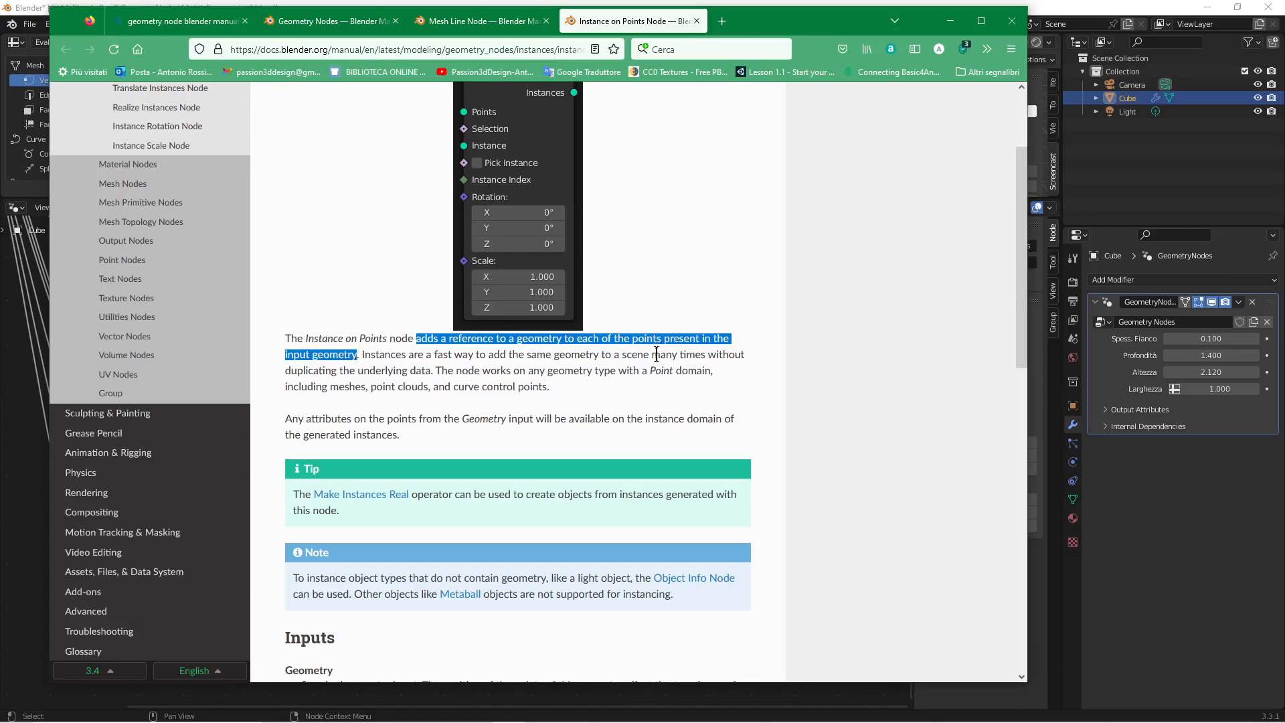
scroll(656, 354, up, 2)
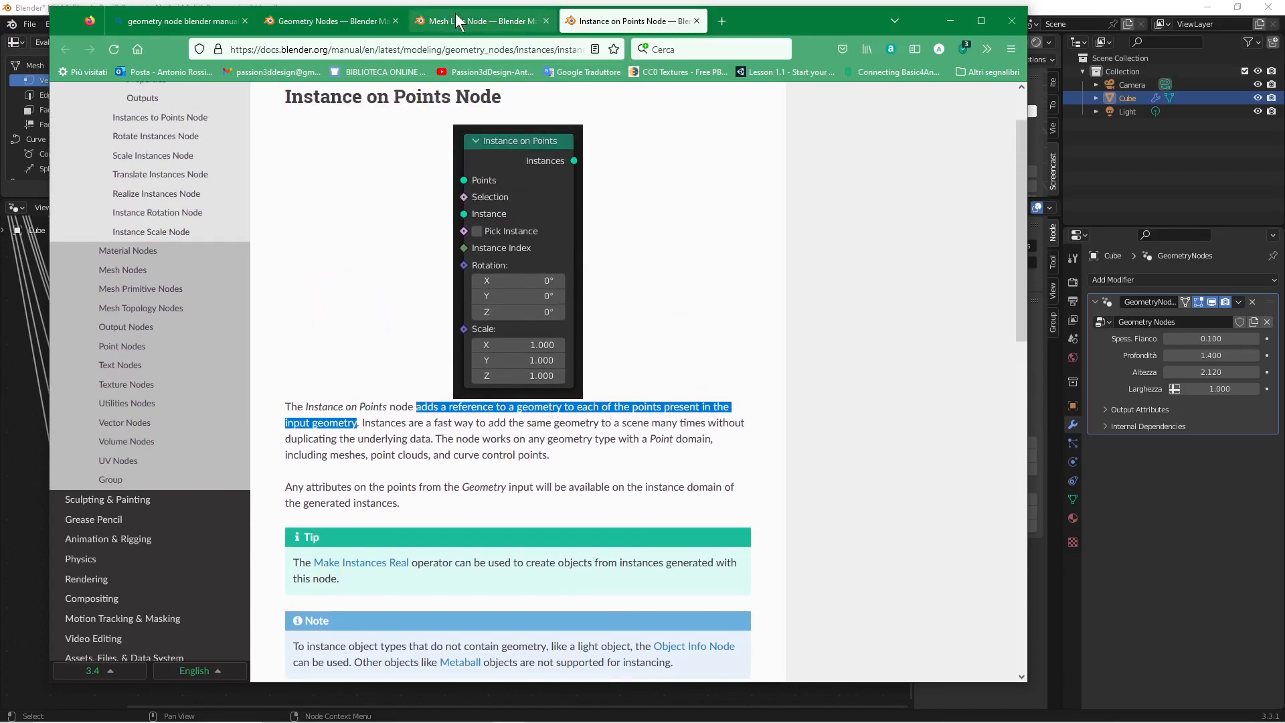
click(459, 21)
Step: Switch back to Blender, connect Mesh Line's output to Instance on Points' Points input, and remove its link to Join Geometry
click(952, 20)
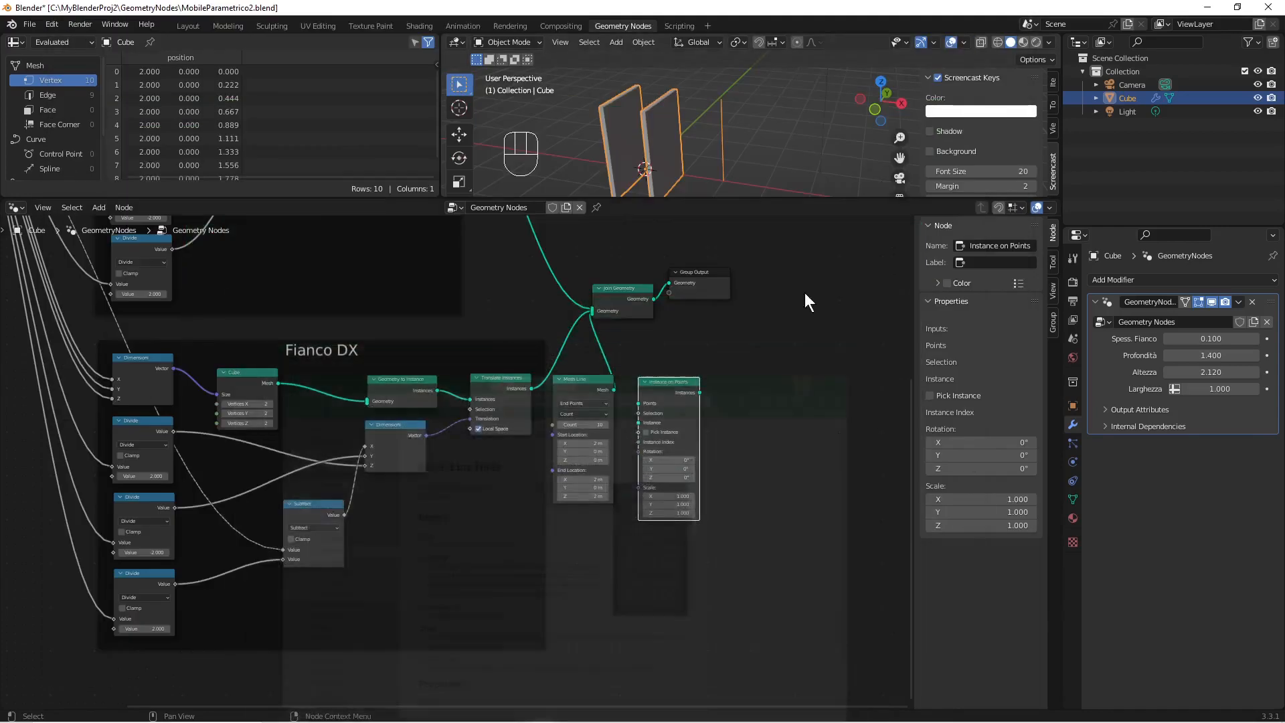
scroll(713, 432, up, 2)
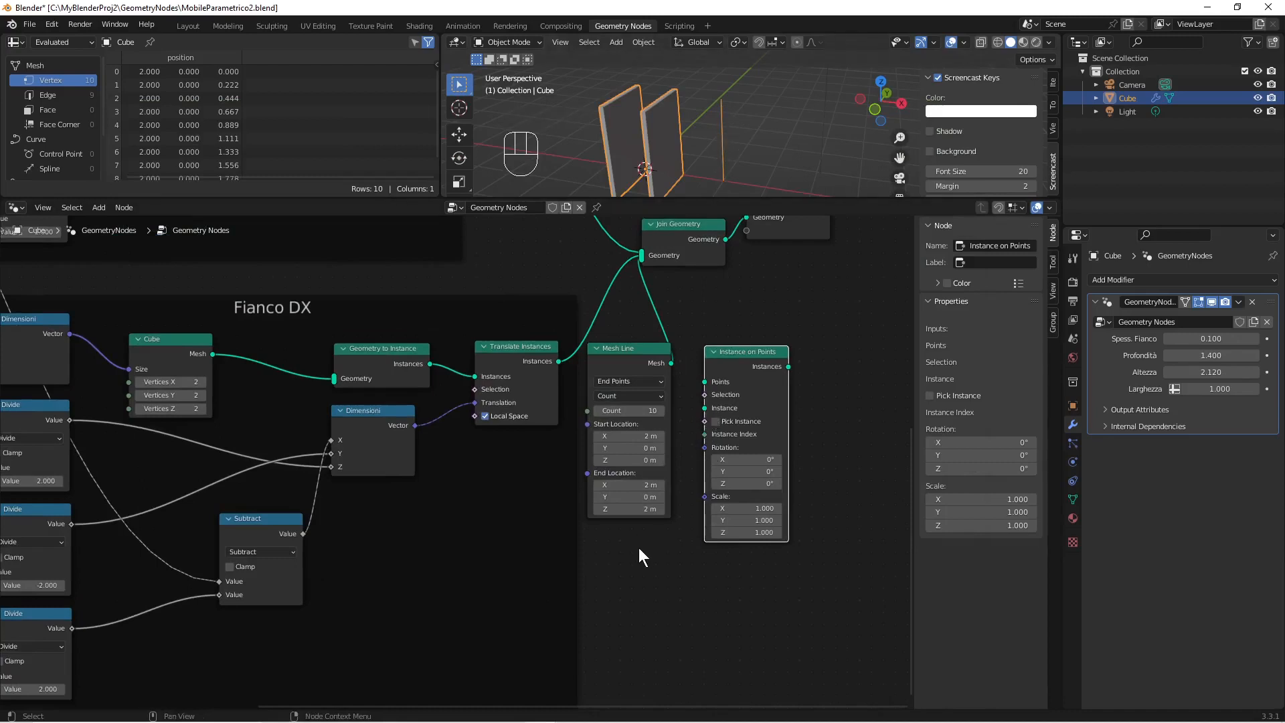
drag(671, 363, 701, 383)
click(737, 363)
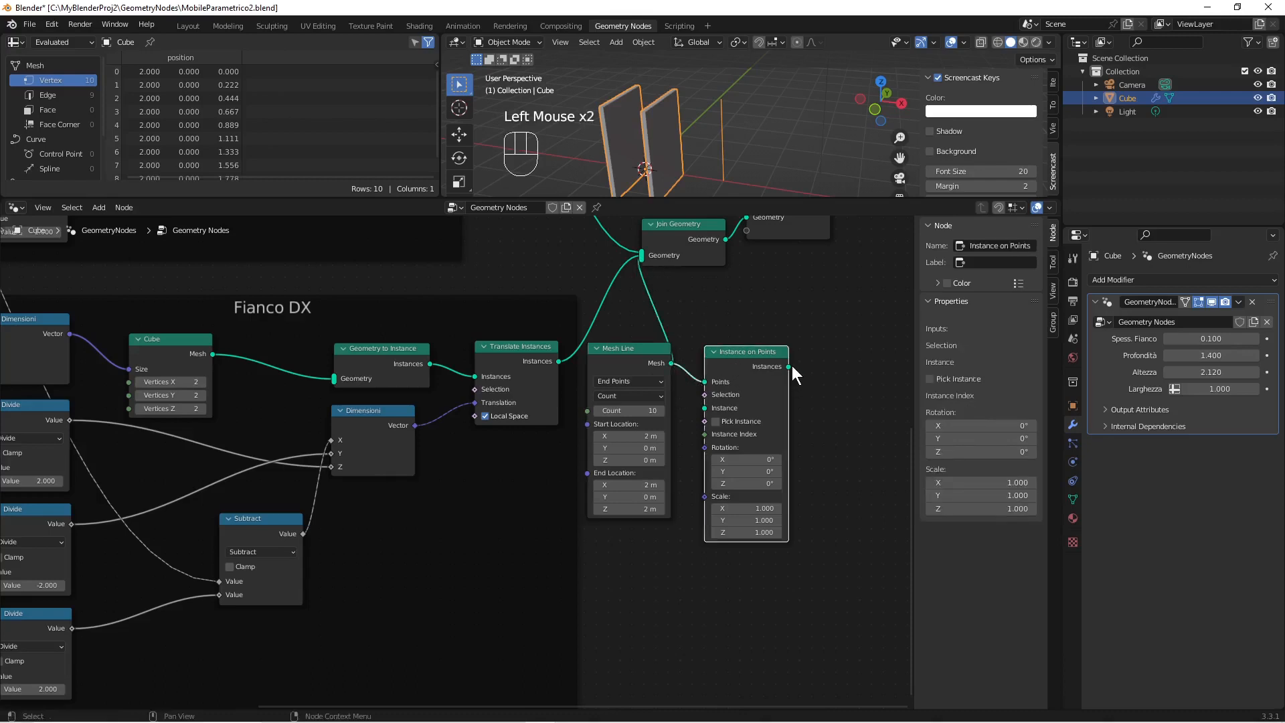
drag(641, 260, 657, 280)
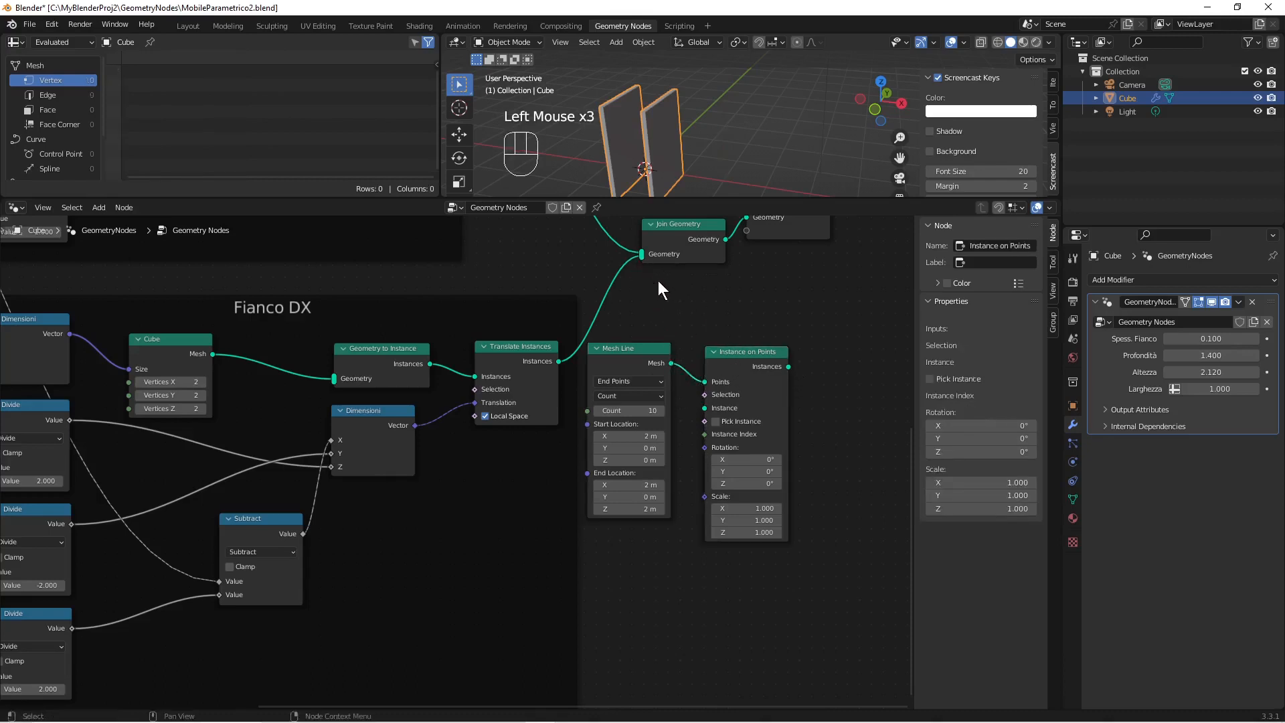
Step: Try to connect the Instance on Points node's Instances output to the Join Geometry node
drag(791, 366, 648, 255)
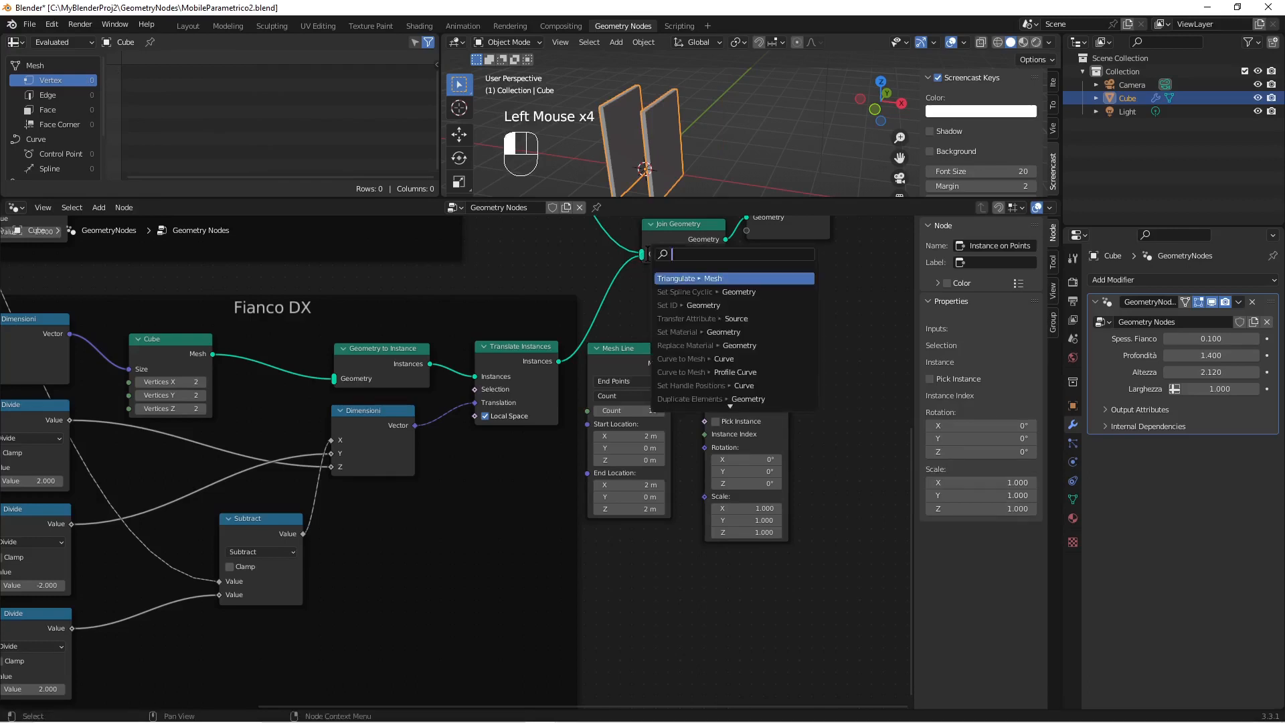
click(826, 318)
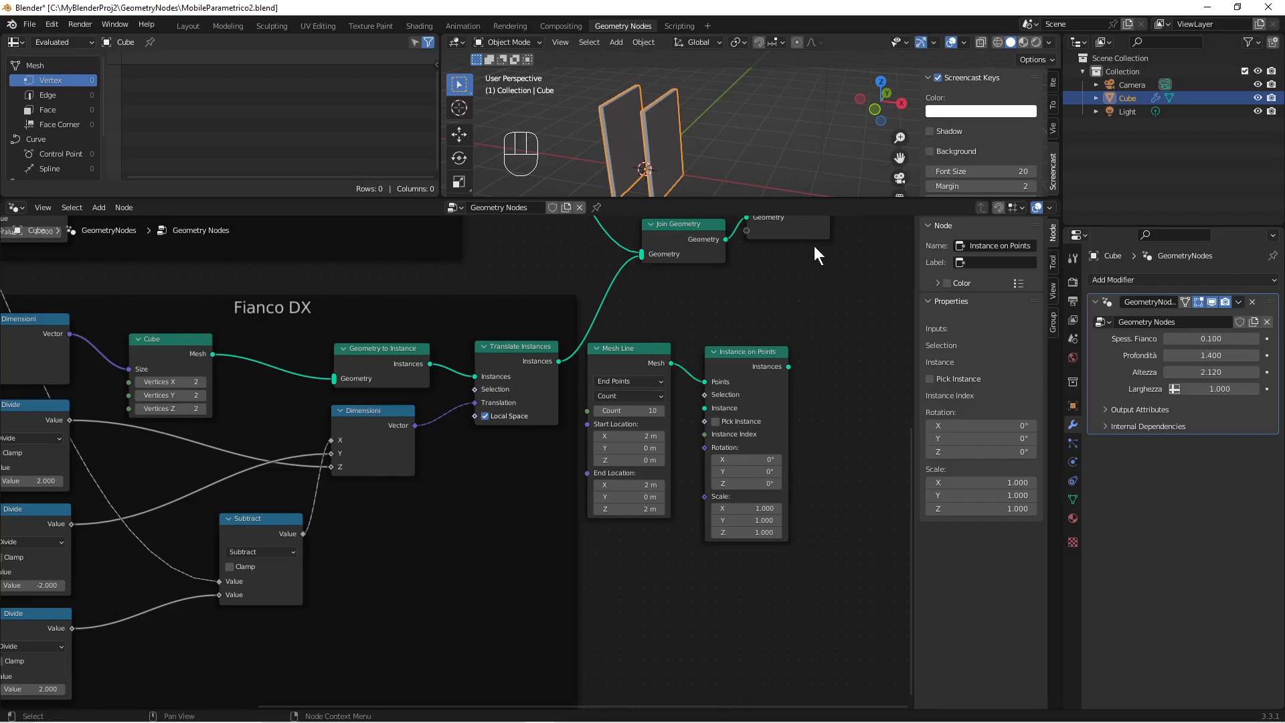
click(684, 223)
click(685, 224)
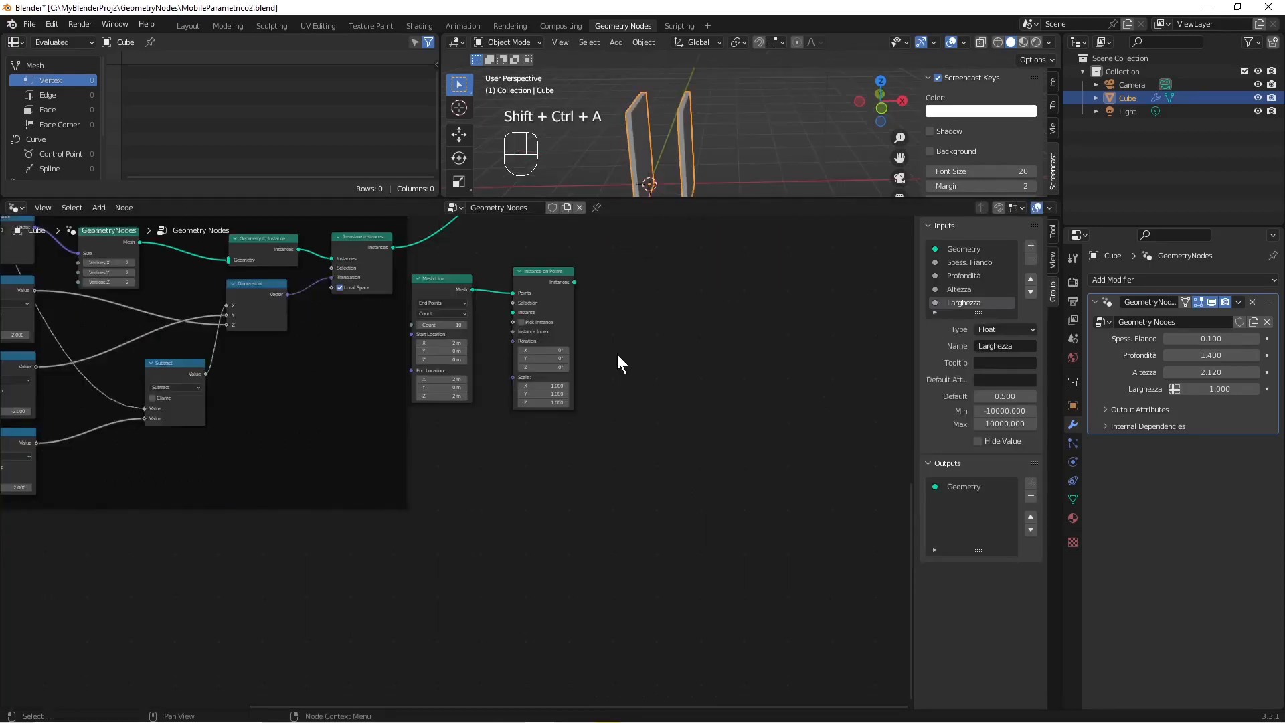
Step: Add a Cube mesh primitive node and place it directly below the Mesh Line node
key(shift+a)
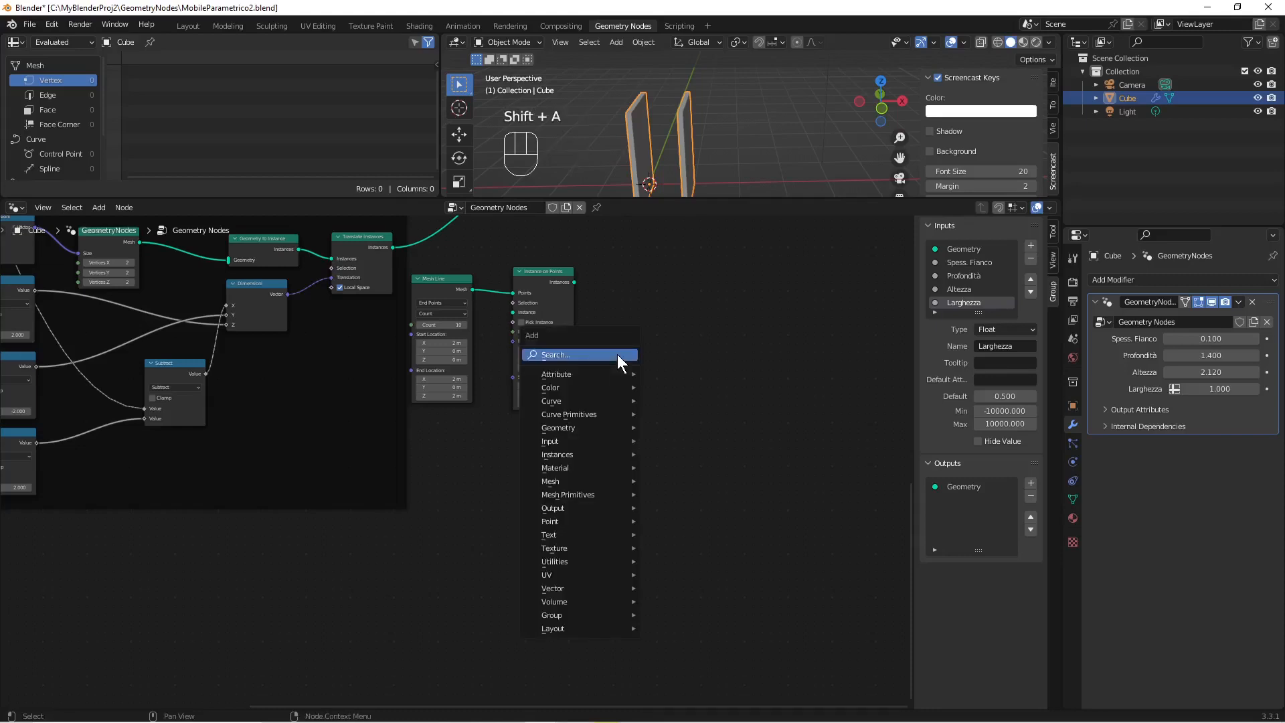
click(617, 355)
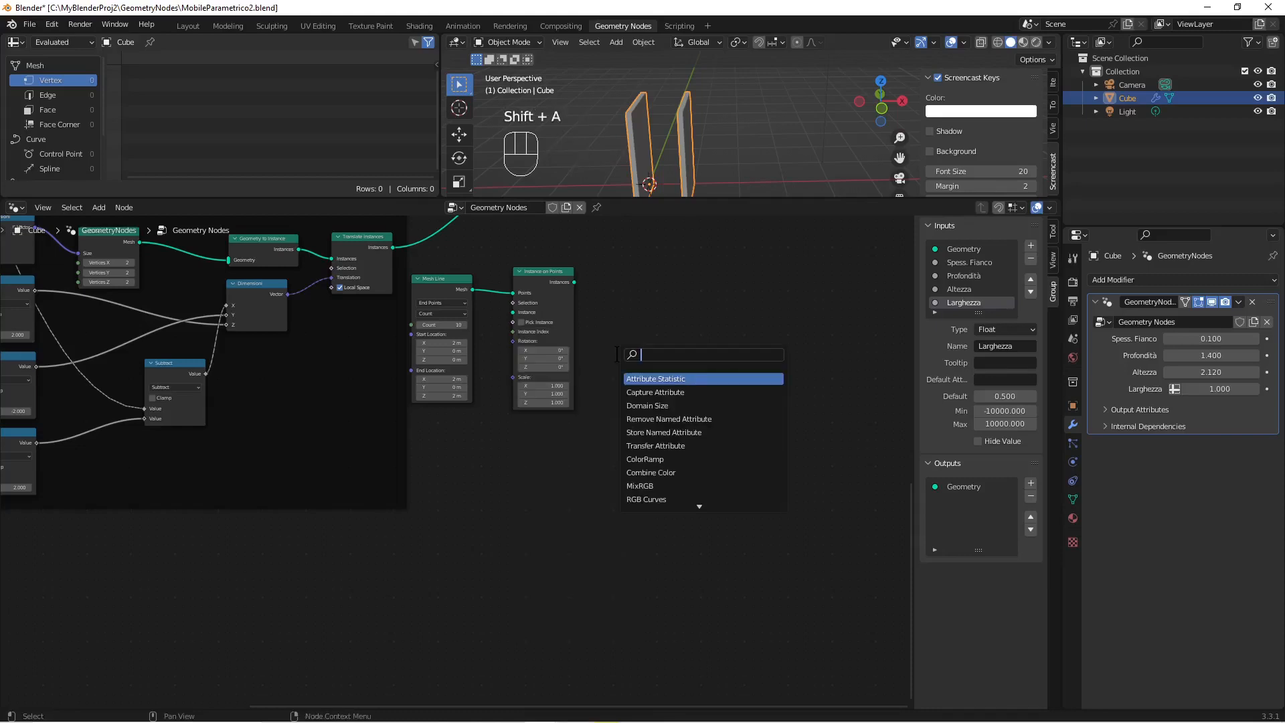
text(cube)
key(Return)
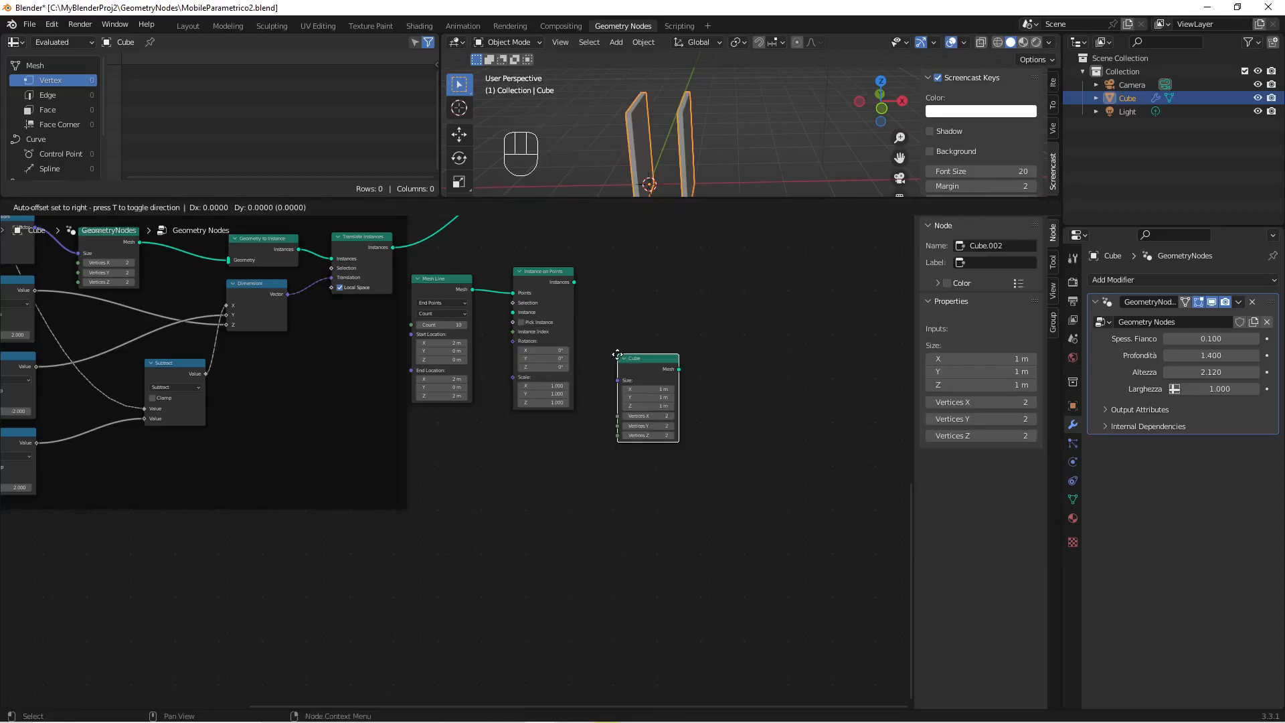
click(416, 420)
Step: Set the new Cube node's X, Y and Z size to 0.1 m each
scroll(424, 432, up, 2)
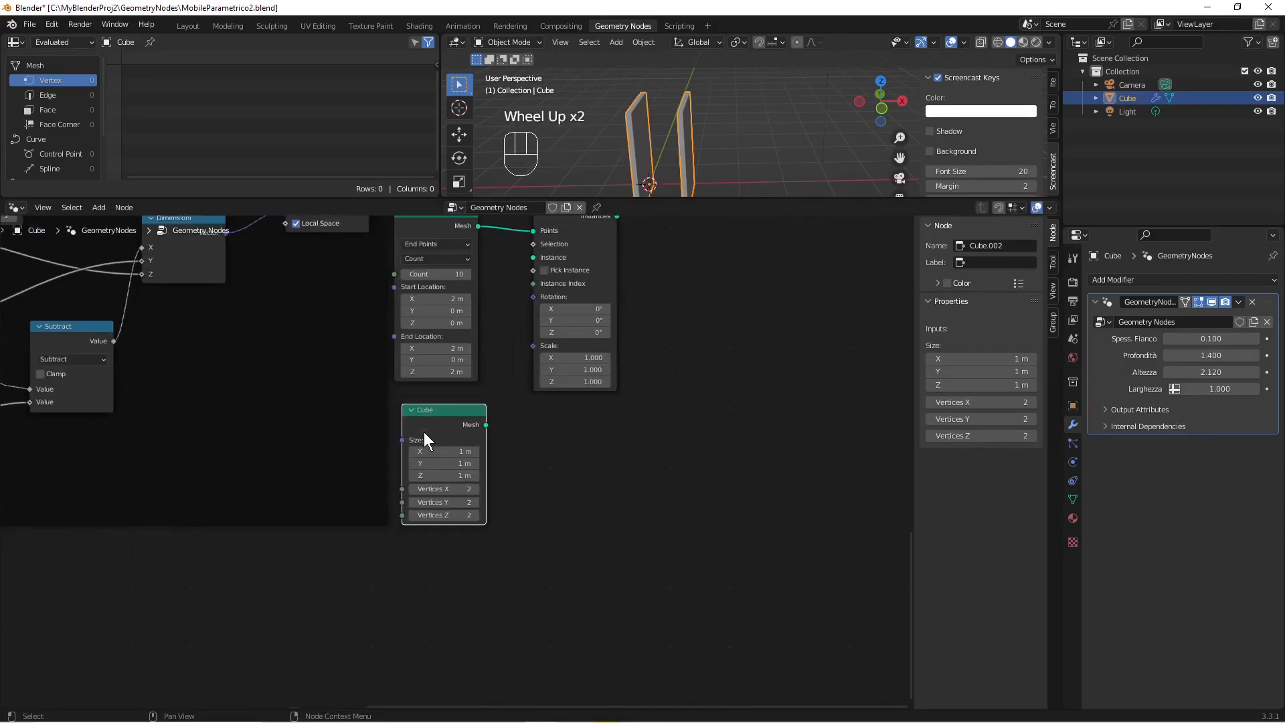
scroll(432, 435, up, 2)
click(457, 447)
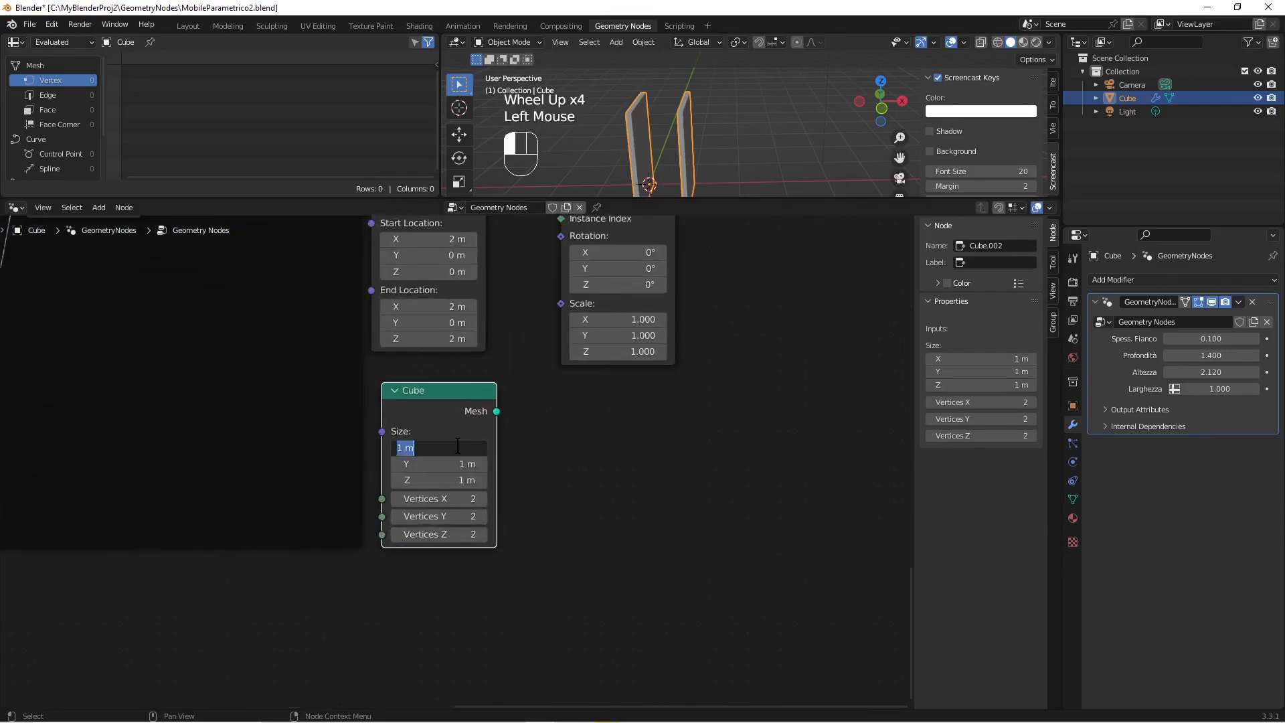
text(0.1)
key(Return)
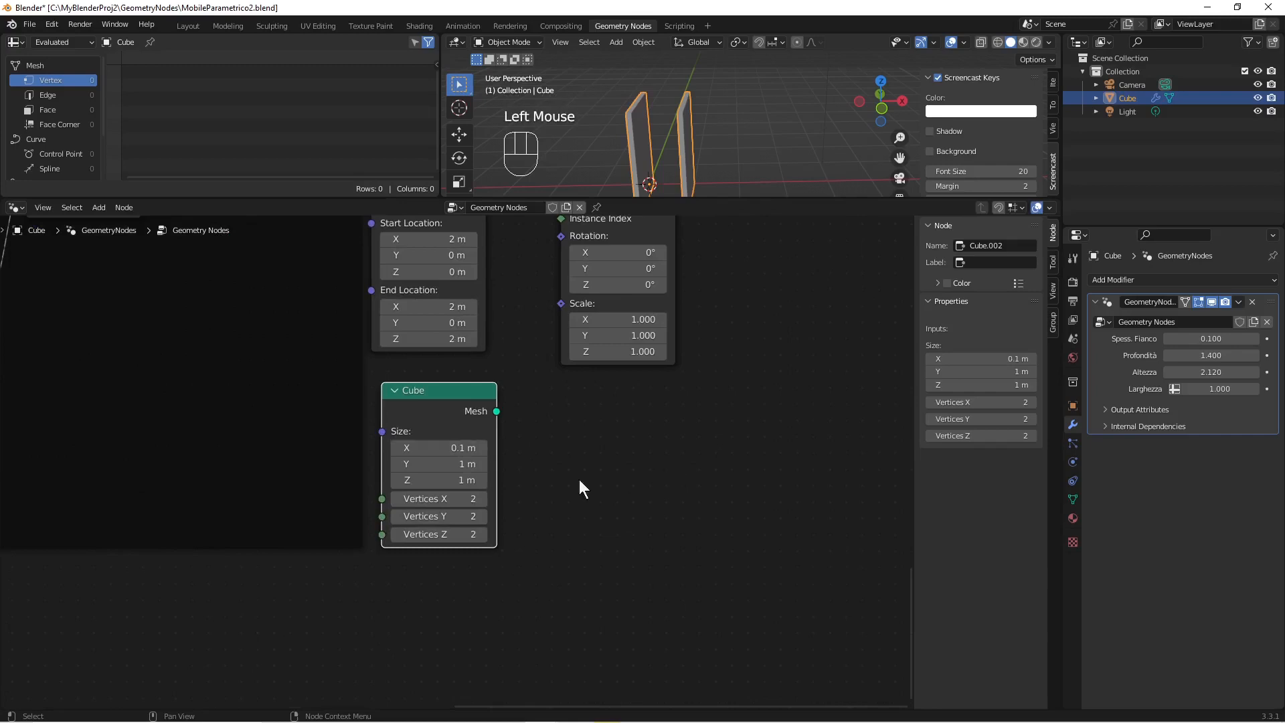
click(457, 464)
key(BackSpace)
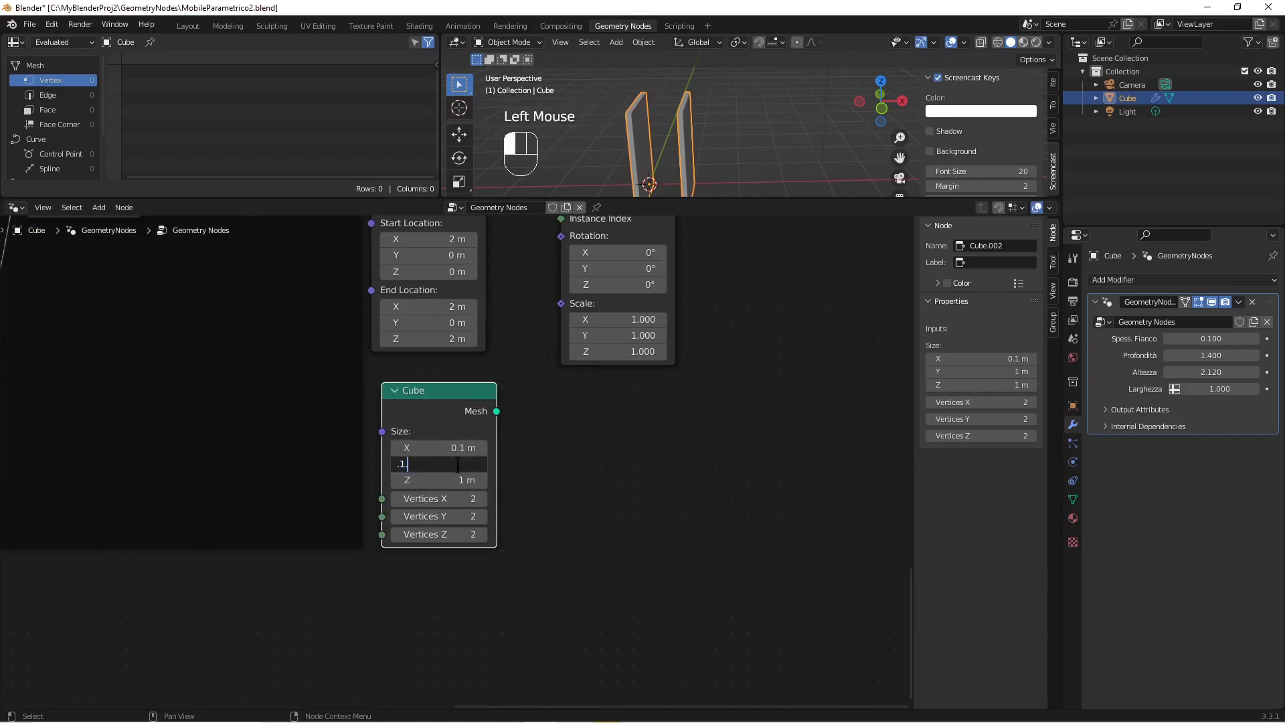
text(.1)
key(Return)
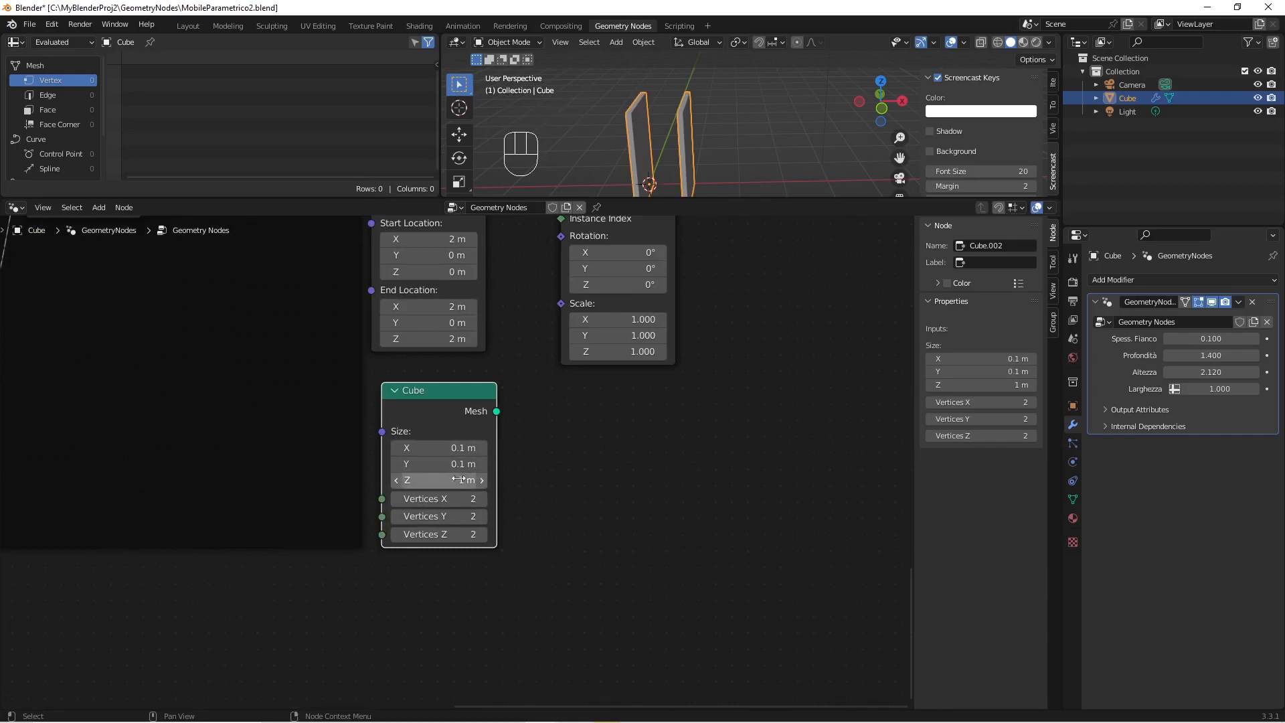
click(458, 479)
text(0.1)
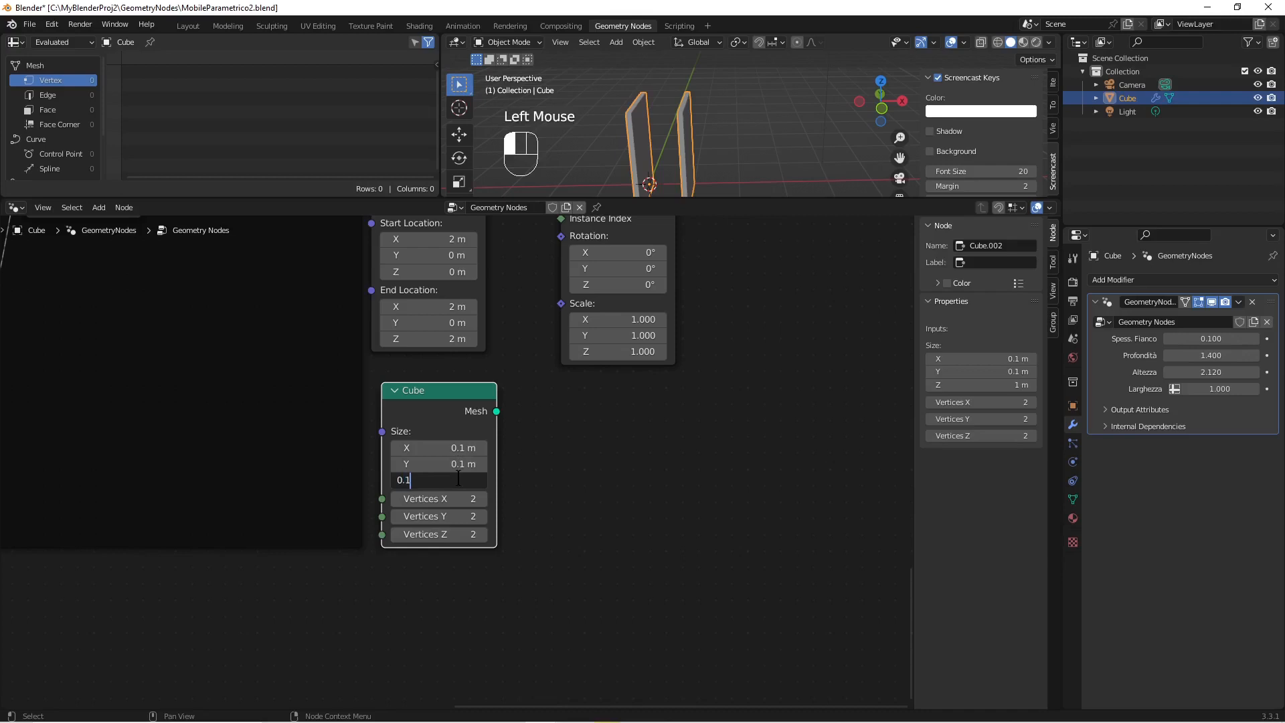
key(Return)
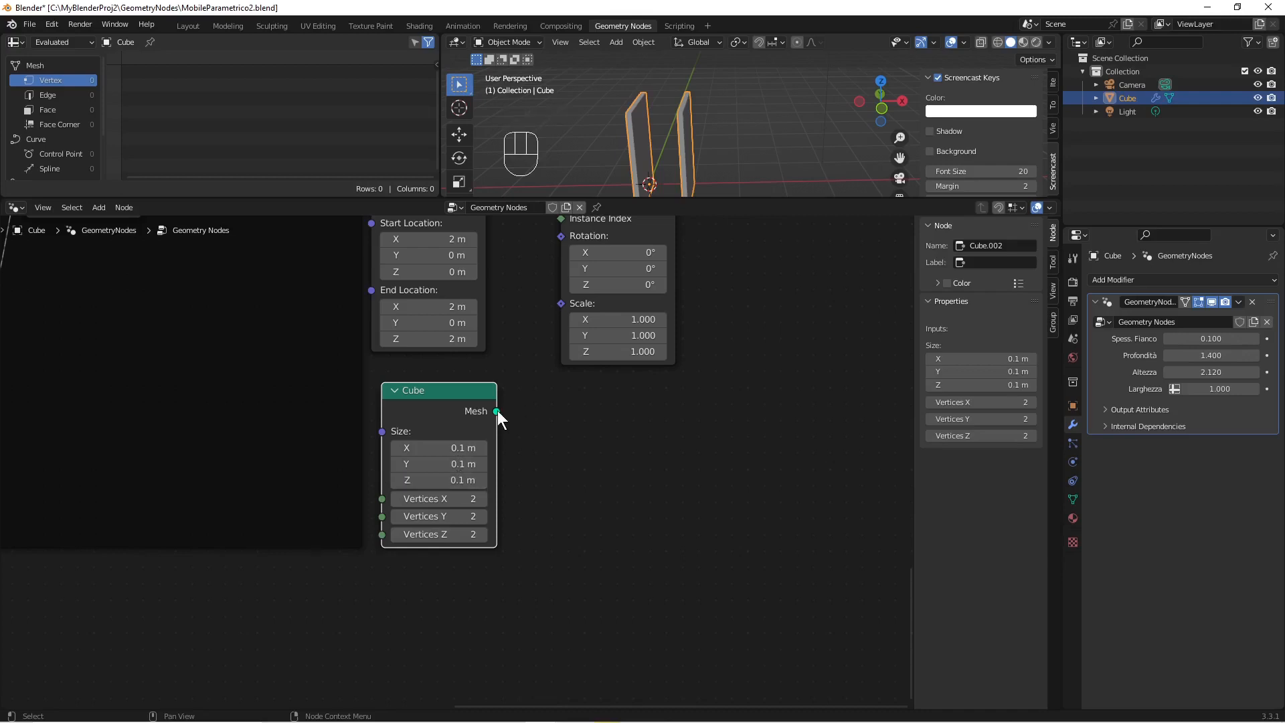
Step: Connect the Cube's Mesh to Instance on Points' Instance input, reposition Group Output and Join Geometry, and link the Instances output to Join Geometry
drag(497, 411, 557, 331)
scroll(736, 378, down, 2)
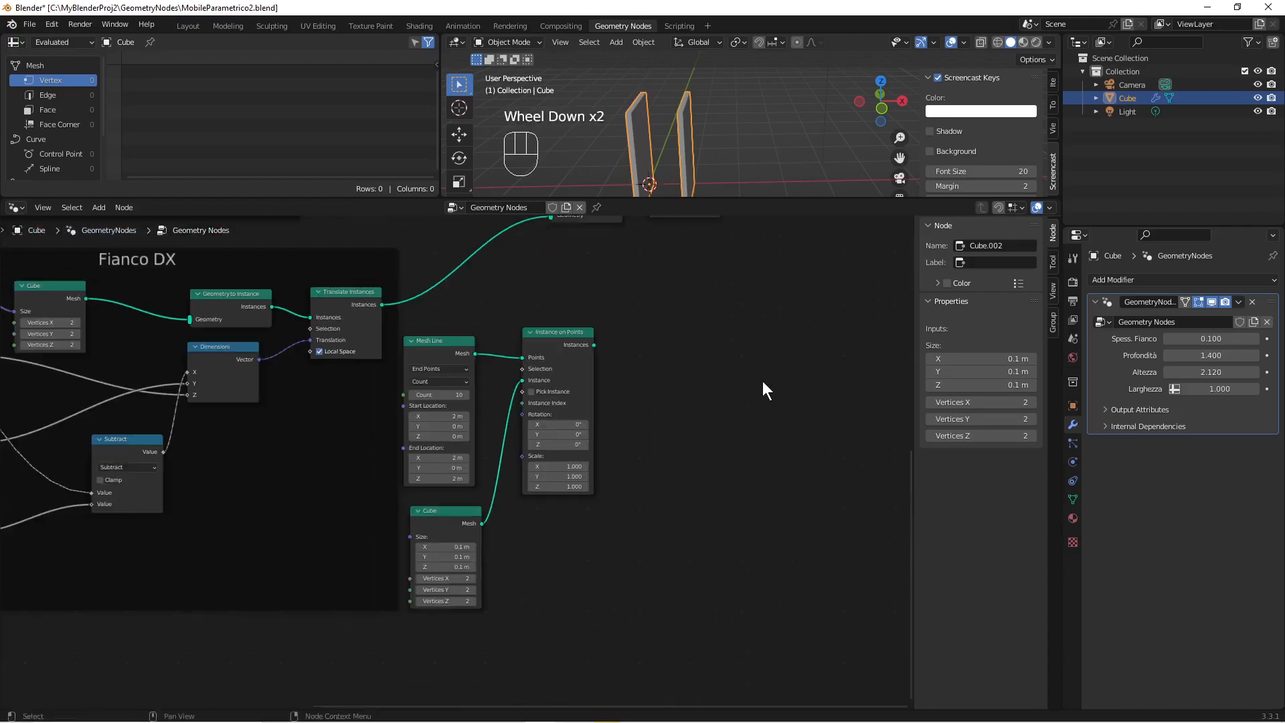
scroll(762, 380, down, 2)
scroll(664, 262, up, 1)
drag(661, 228, 716, 243)
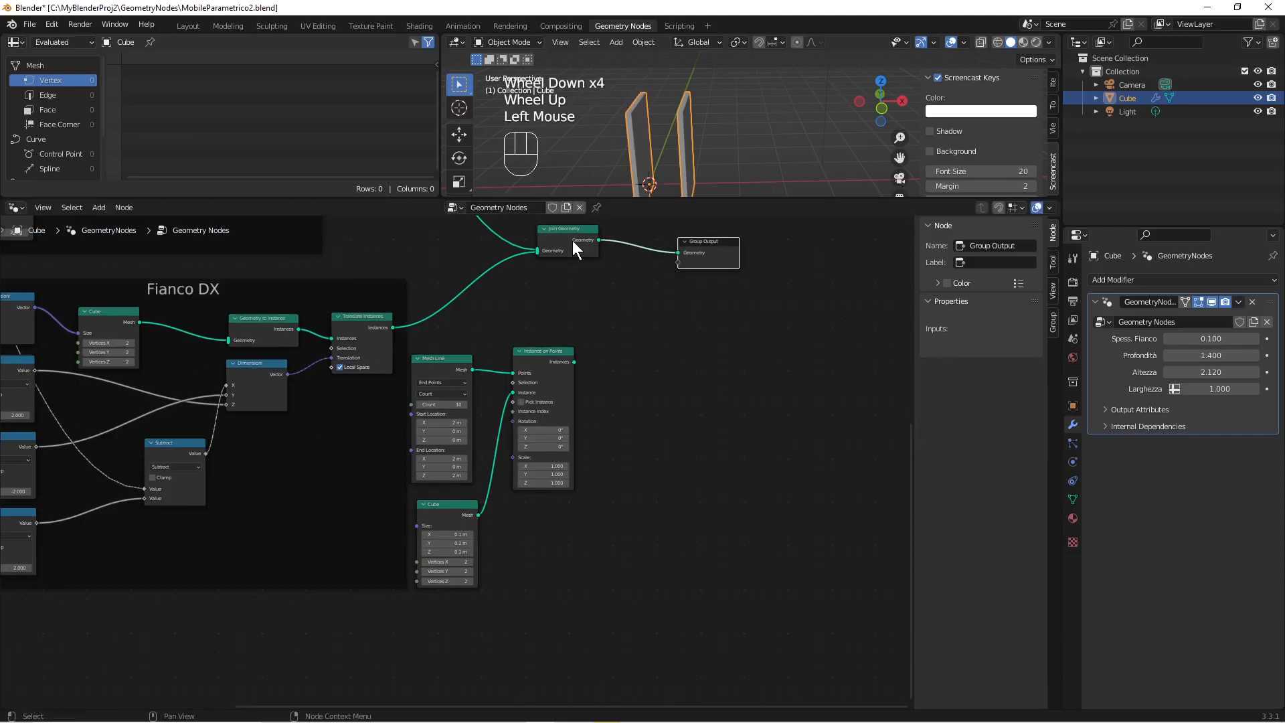
drag(580, 241, 638, 271)
drag(575, 361, 590, 287)
Step: Reduce the Mesh Line node's point count to 5
scroll(743, 161, down, 1)
scroll(759, 140, up, 3)
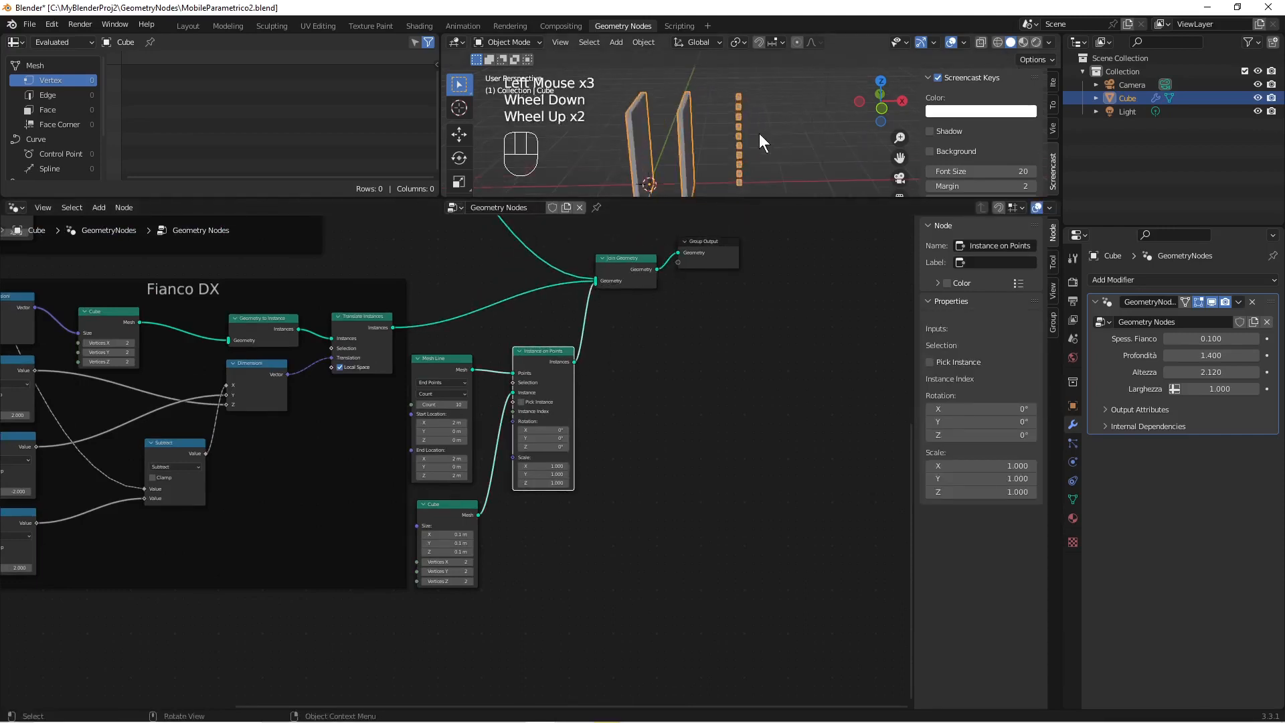
scroll(761, 165, down, 1)
shift+middle_drag(760, 158, 694, 138)
scroll(736, 151, up, 1)
scroll(703, 151, up, 1)
scroll(693, 139, down, 2)
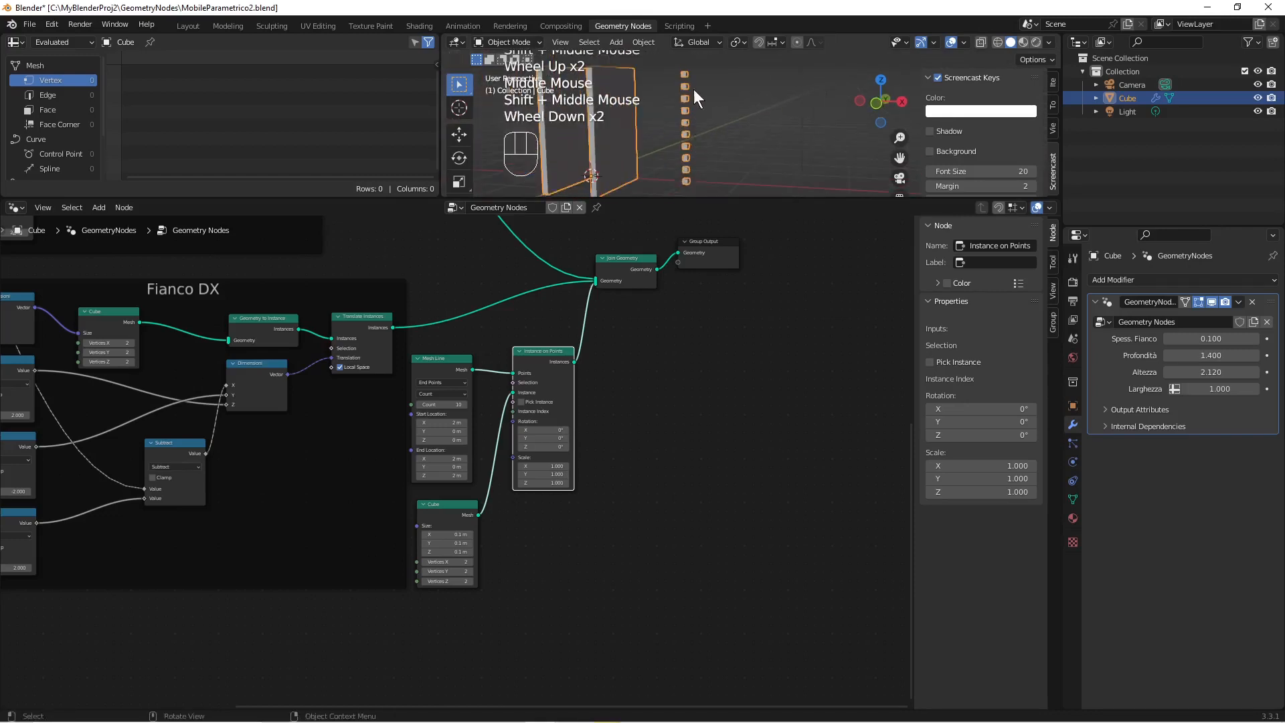
click(419, 406)
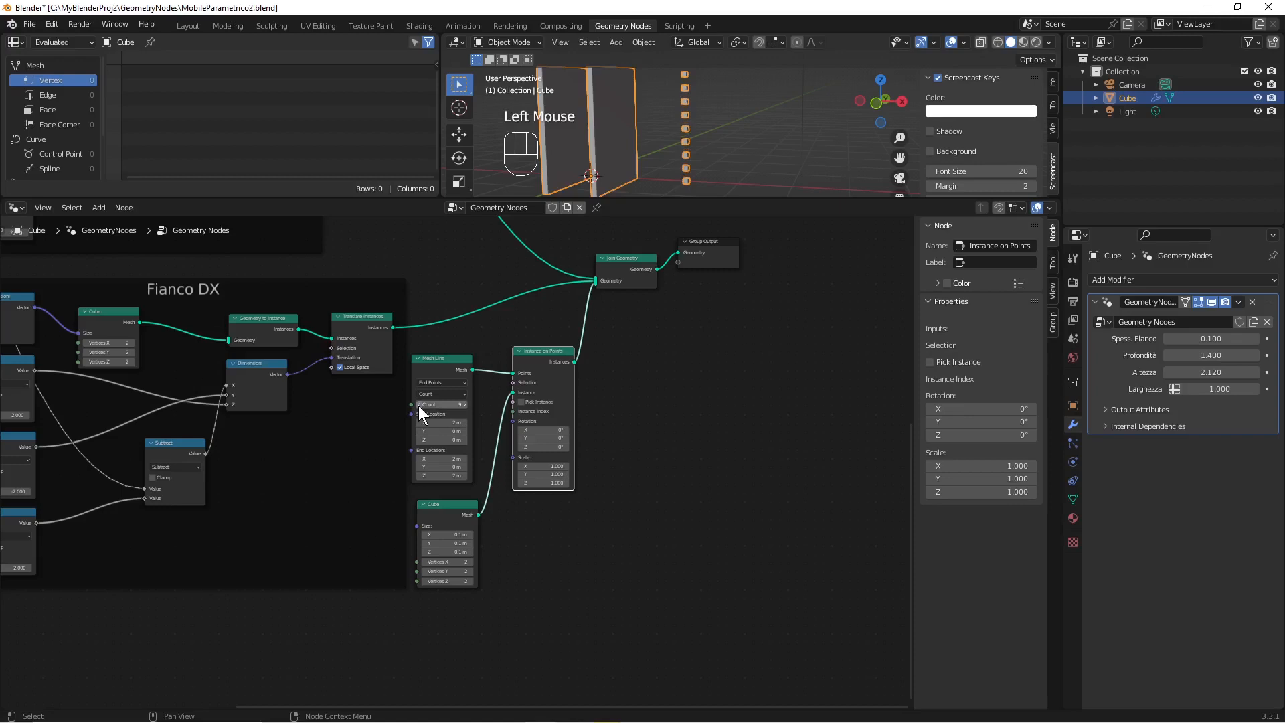
click(420, 406)
click(419, 406)
click(419, 405)
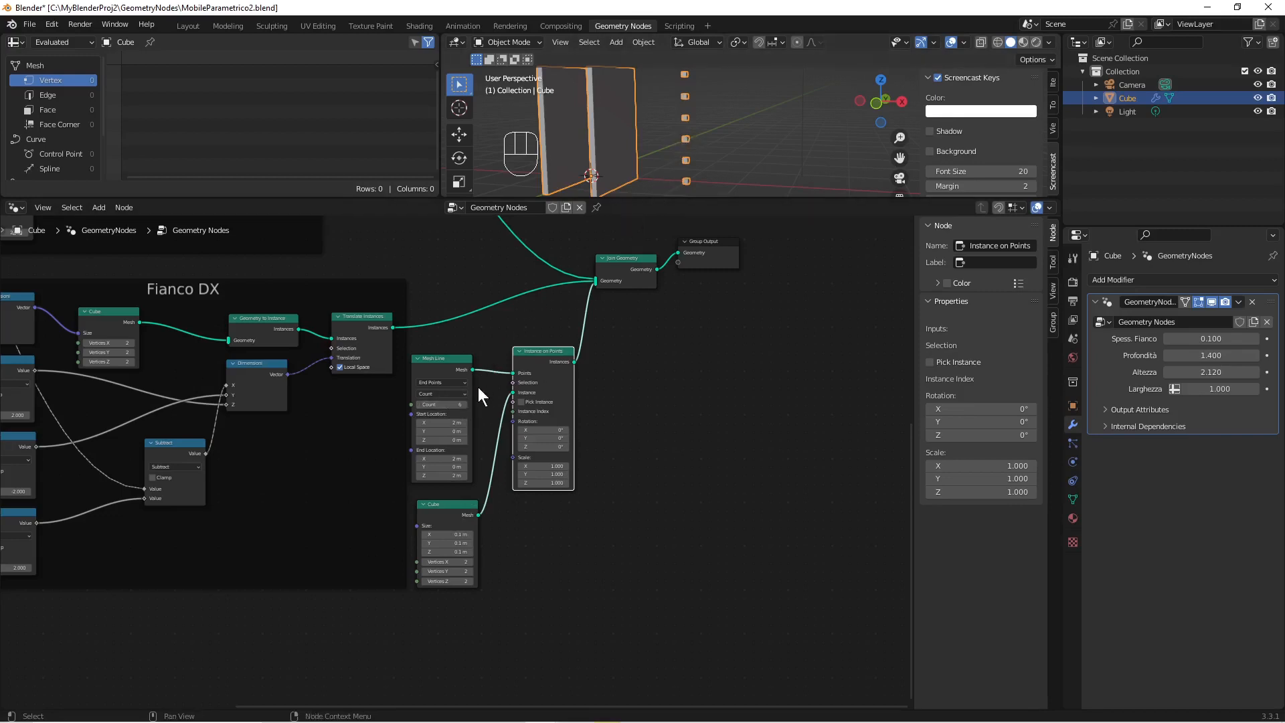
click(434, 403)
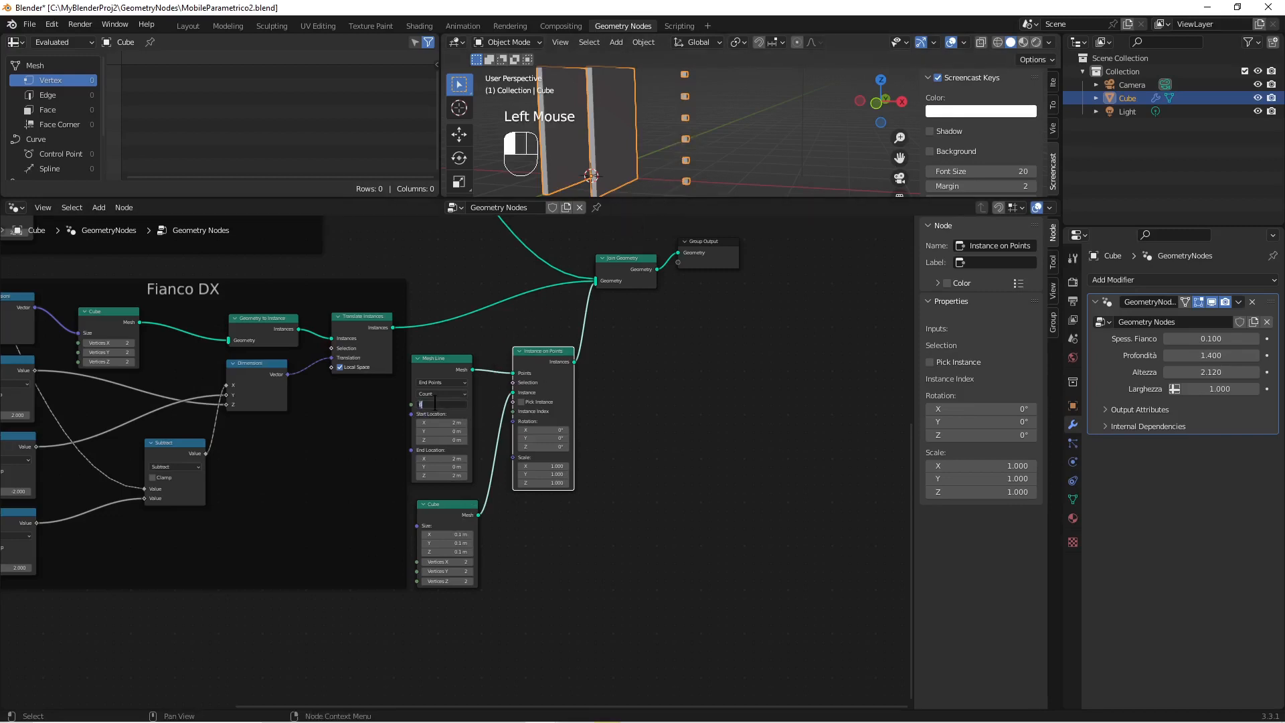
text(5)
key(Return)
scroll(704, 166, down, 2)
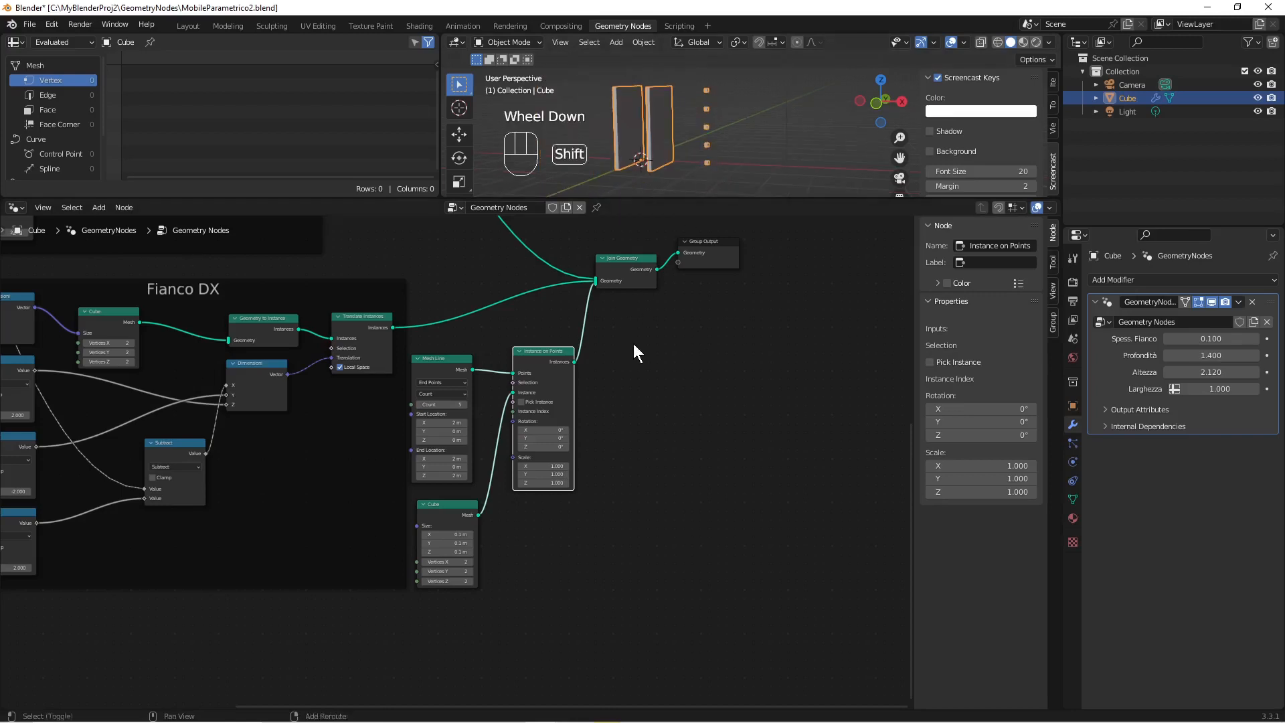
Step: Select the Mesh Line, Cube and Instance on Points nodes together and move them into the free space below the Fianco DX frame
key(ctrl+shift+a)
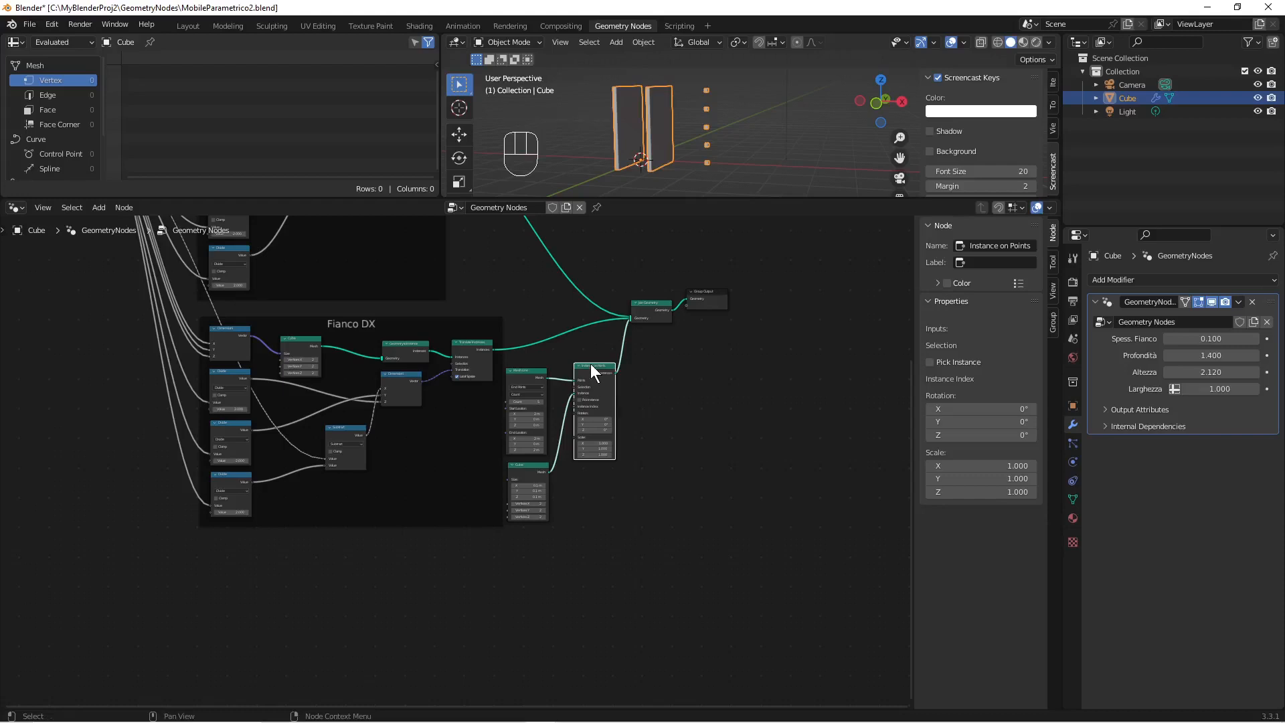
drag(715, 471, 530, 402)
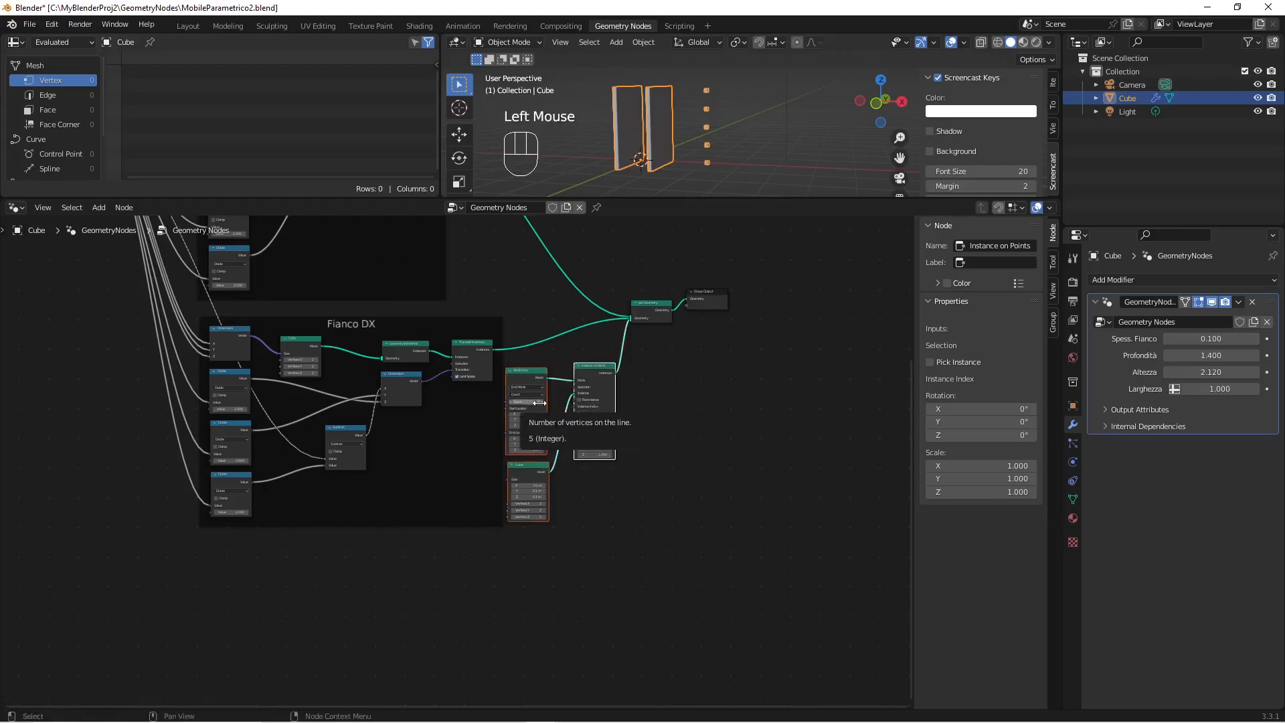
key(g)
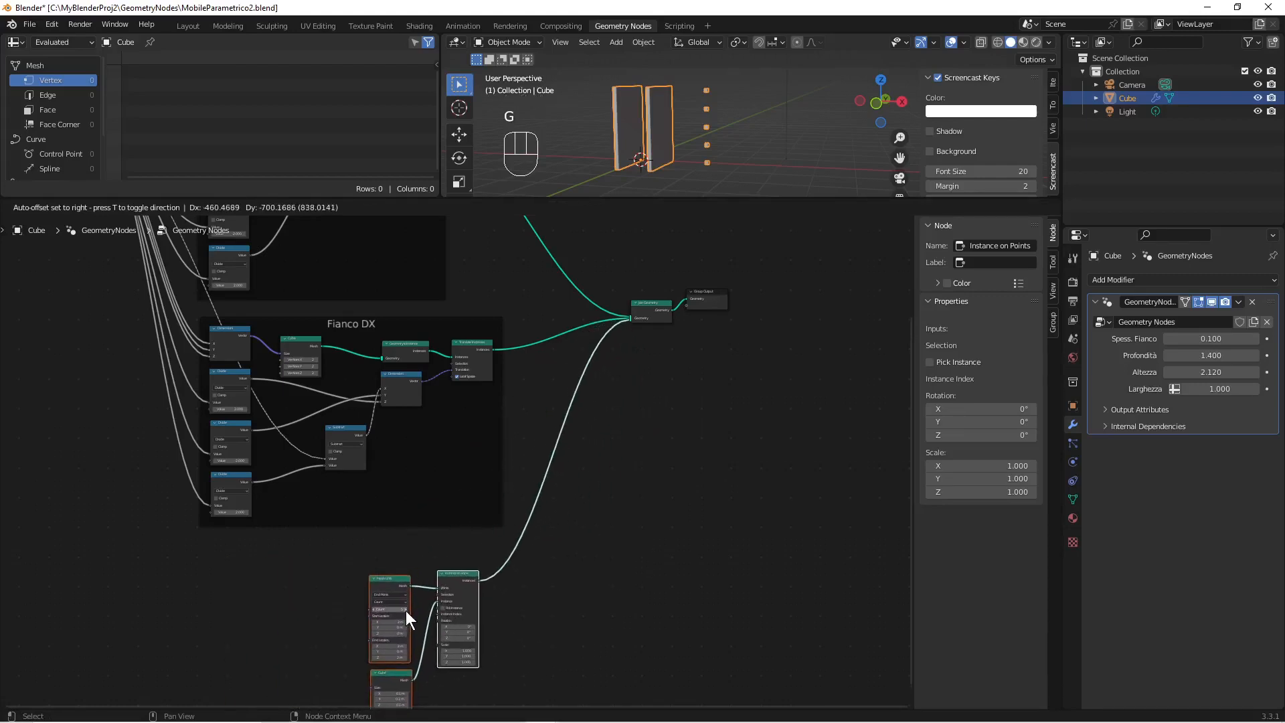
click(406, 610)
Step: Extend a link from the Group Input node into a new Reroute node placed beside the Mesh Line node, below the Fianco DX frame
scroll(406, 611, down, 2)
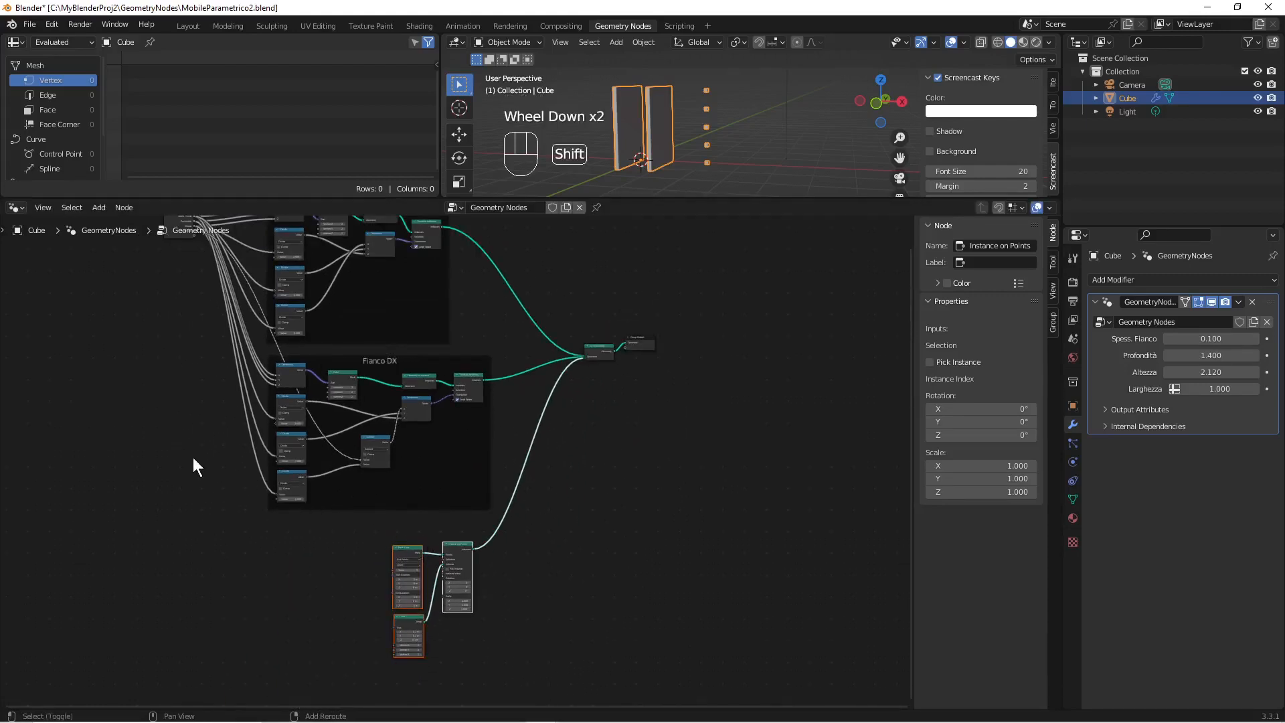
shift+middle_drag(193, 457, 329, 542)
scroll(258, 485, up, 2)
shift+scroll(329, 543, up, 1)
scroll(329, 542, up, 2)
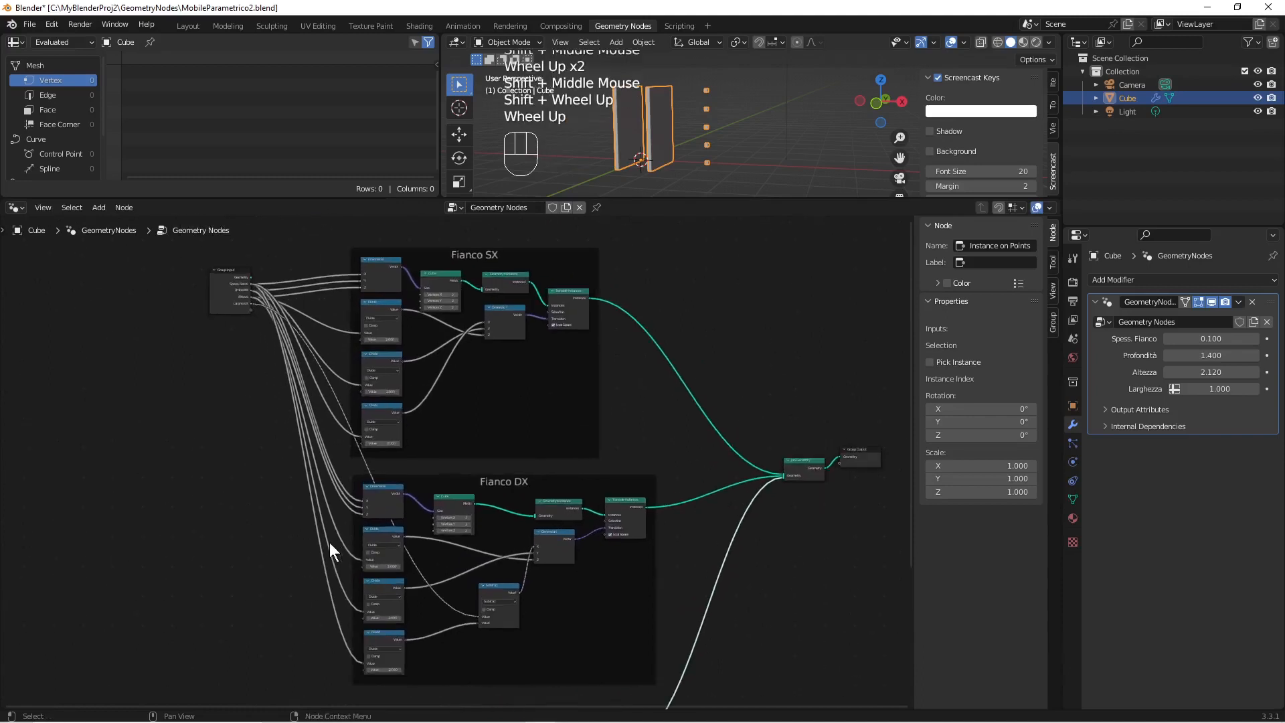
scroll(238, 308, up, 2)
shift+middle_drag(214, 287, 187, 375)
scroll(188, 375, up, 1)
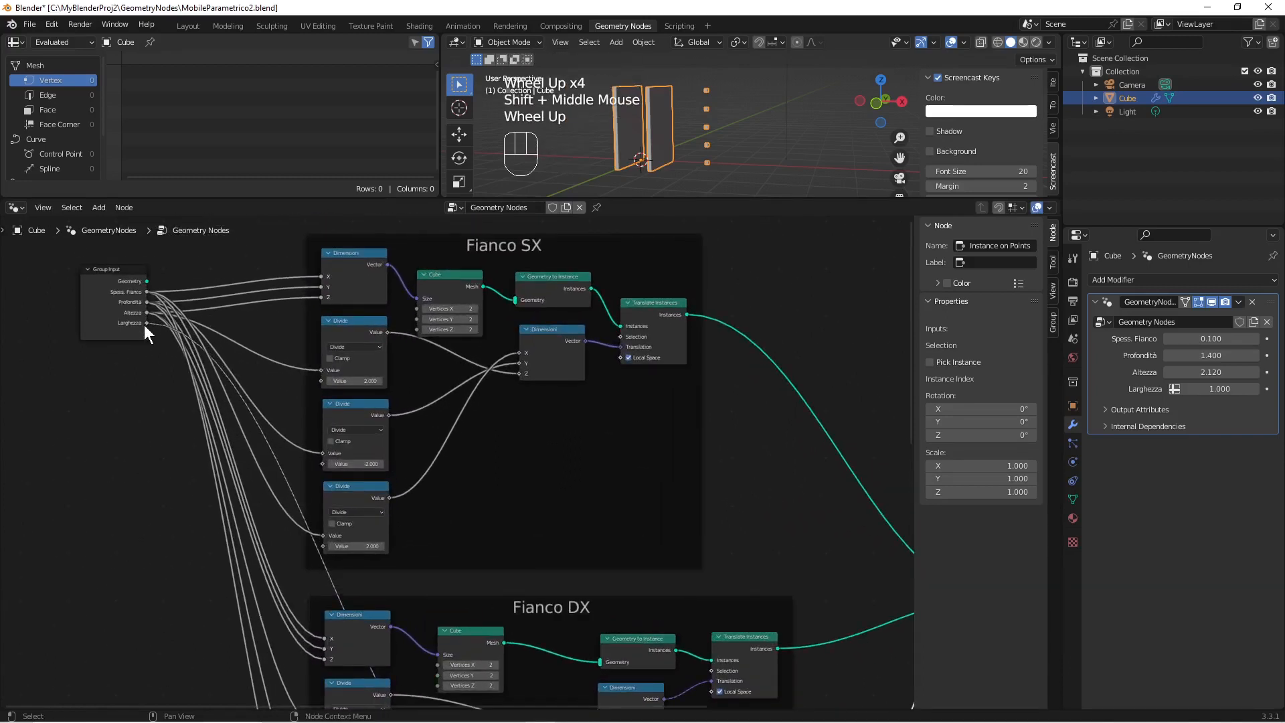
drag(147, 323, 325, 599)
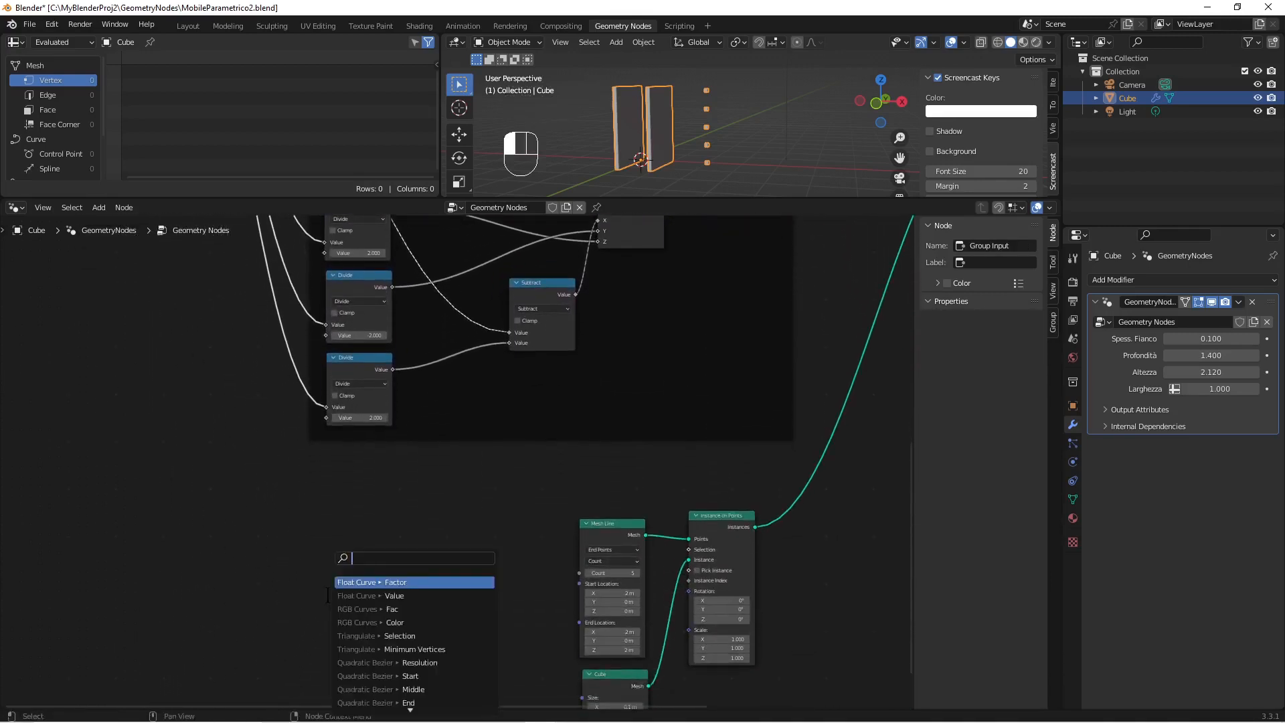
text(rer)
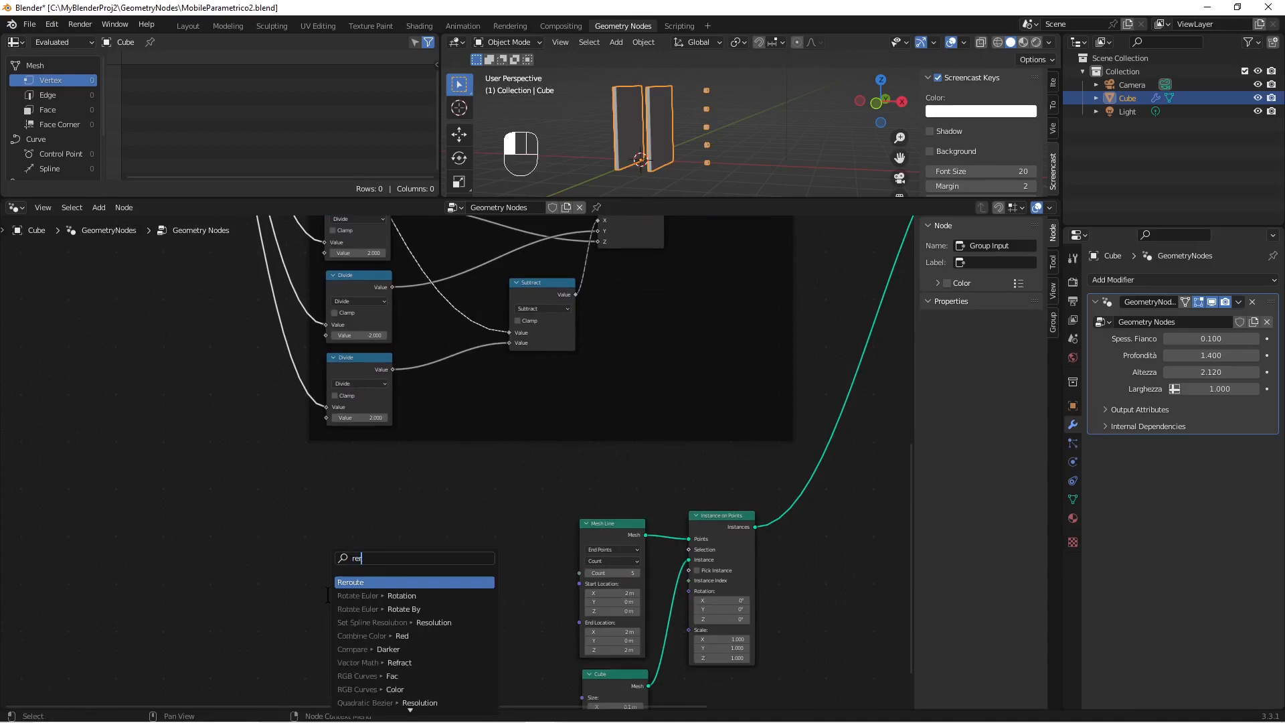
text(o)
key(Return)
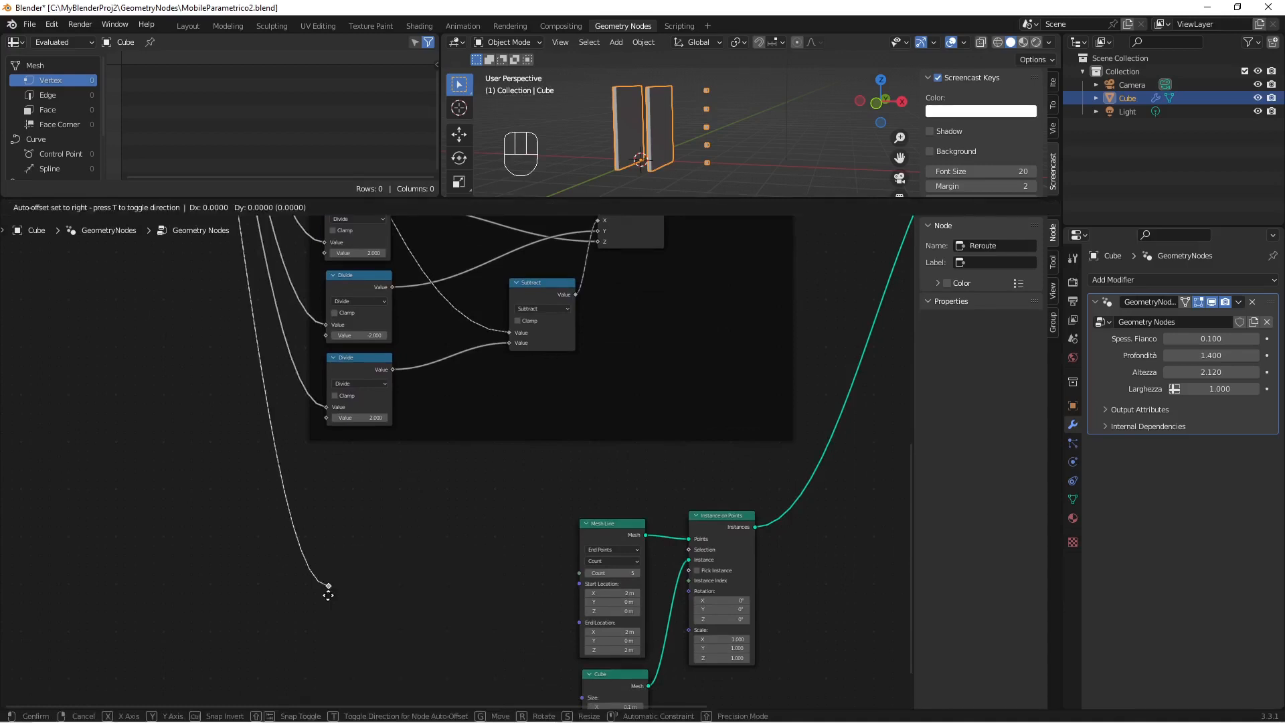
click(343, 579)
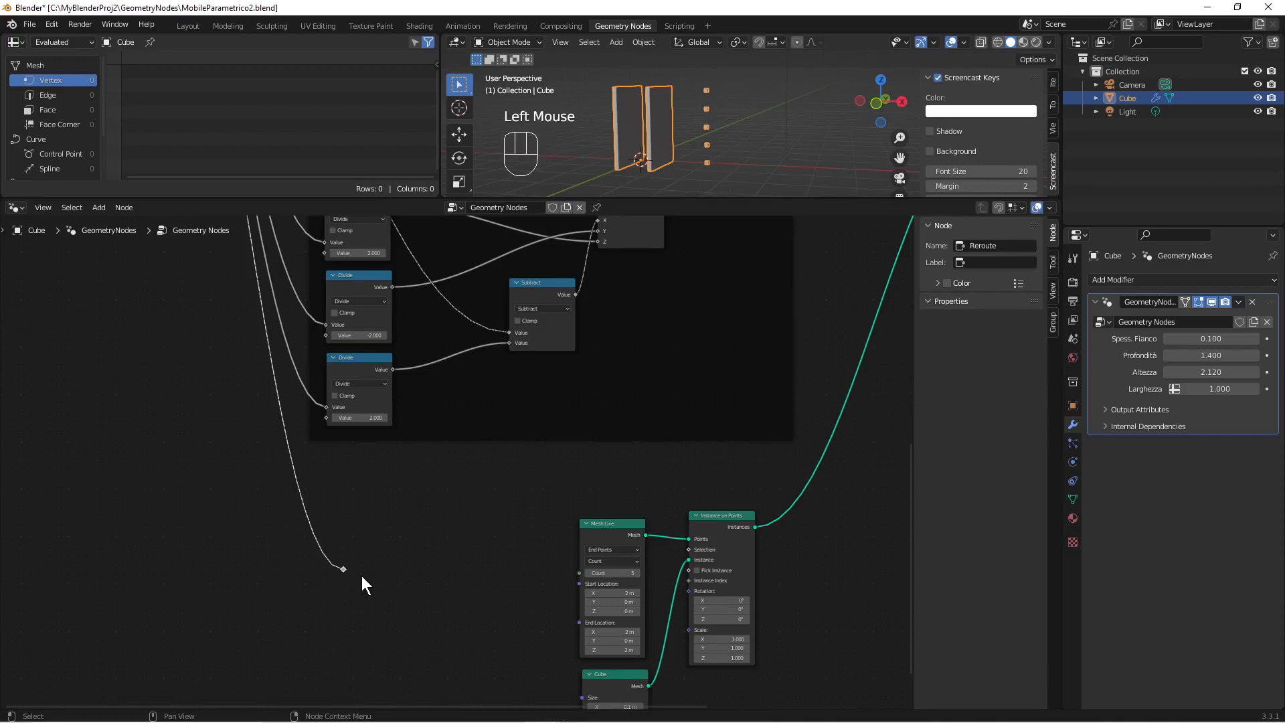
Step: Label the new Reroute node Altezza
key(F2)
text(Al)
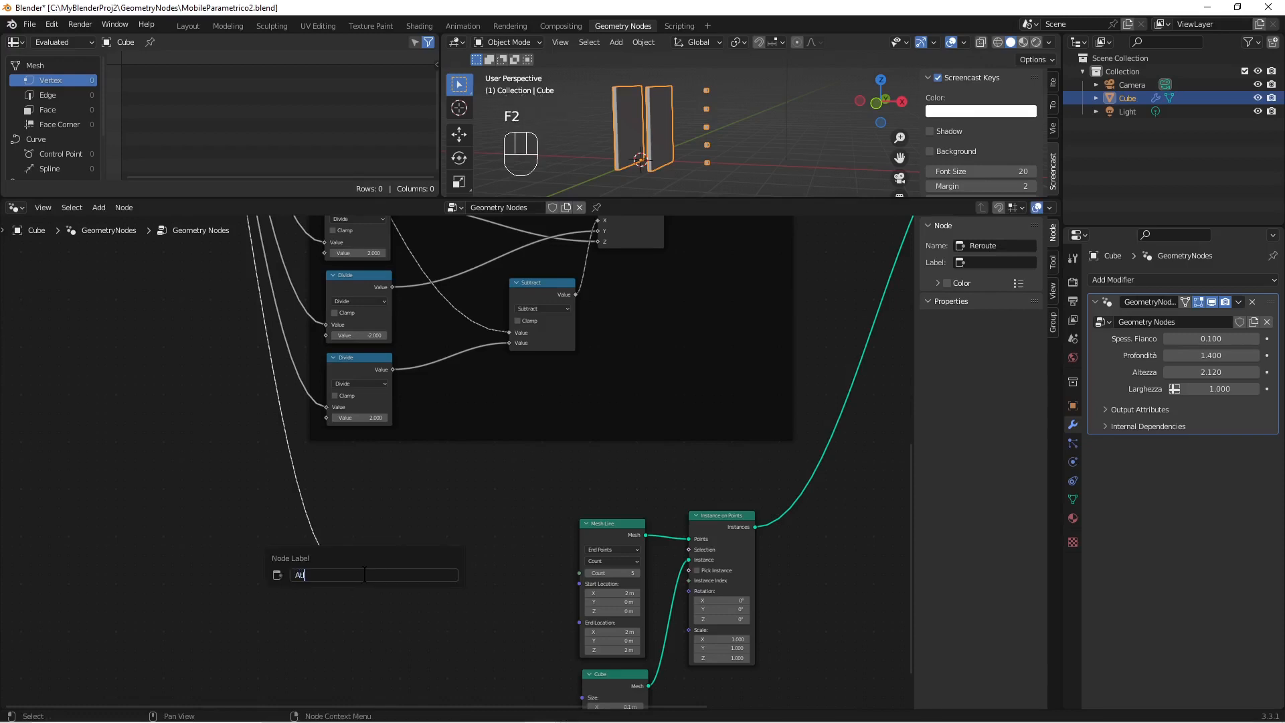
key(BackSpace)
text(ltezza)
key(Return)
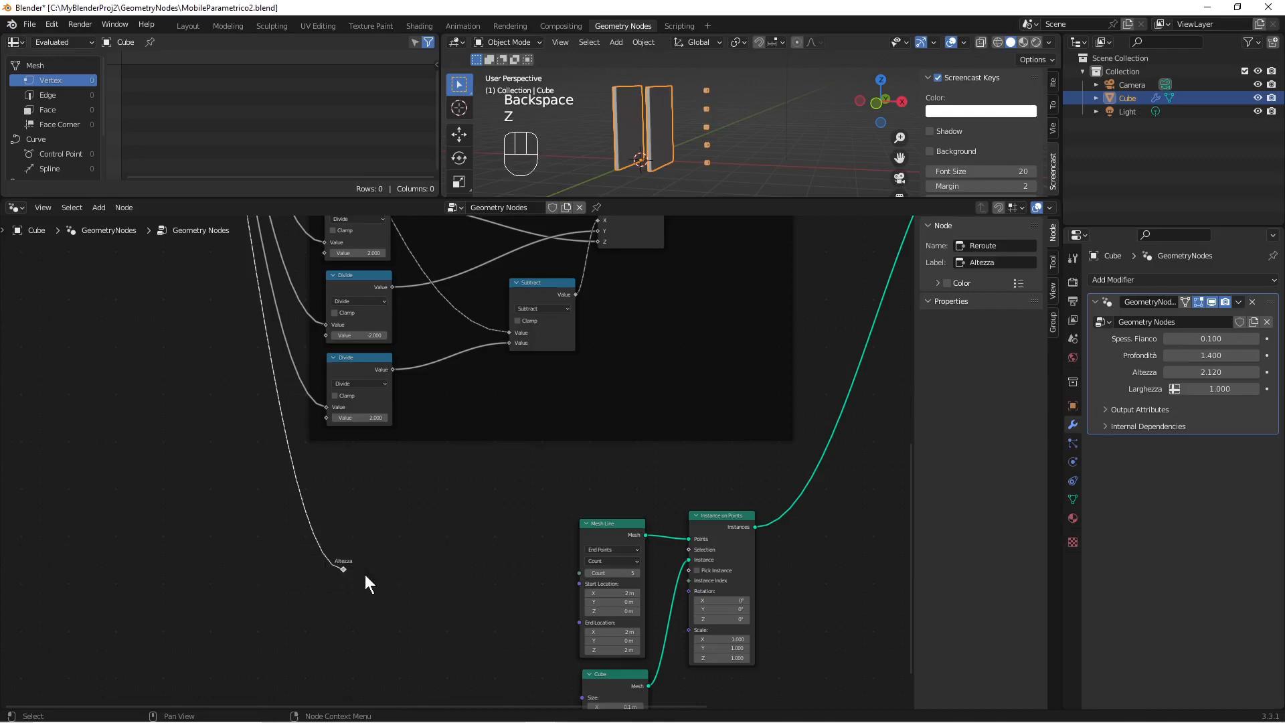
Step: Extend a link from the Group Input's Profondità output into a new Reroute node placed beside the Altezza reroute
scroll(362, 572, down, 2)
shift+middle_drag(286, 367, 315, 558)
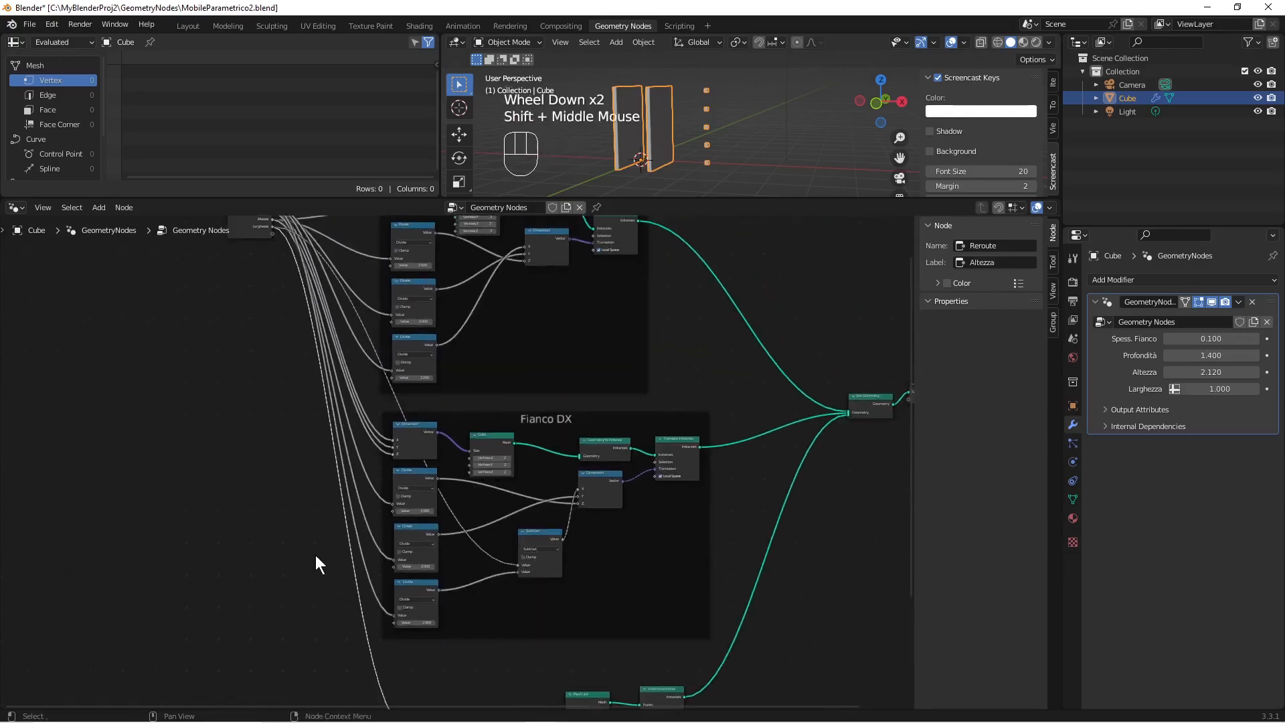
scroll(317, 540, up, 2)
scroll(318, 540, down, 2)
scroll(304, 402, up, 2)
shift+middle_drag(303, 402, 274, 447)
scroll(275, 447, up, 1)
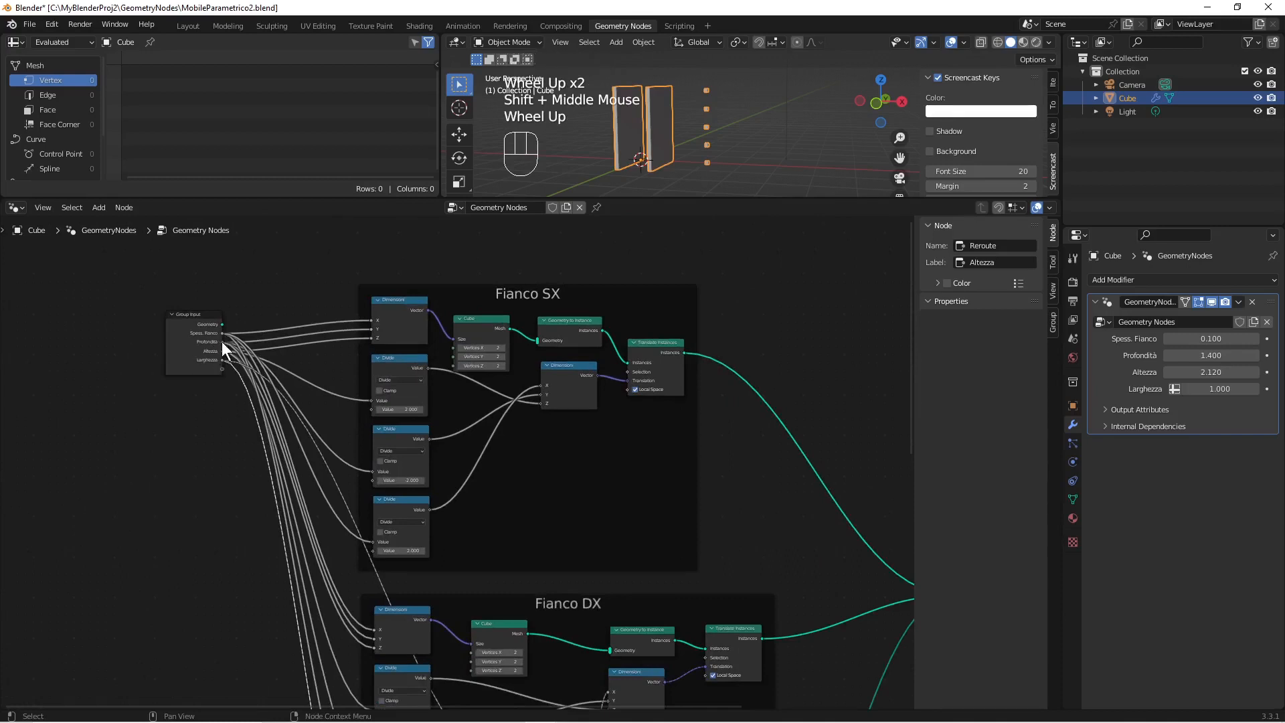
drag(222, 342, 372, 569)
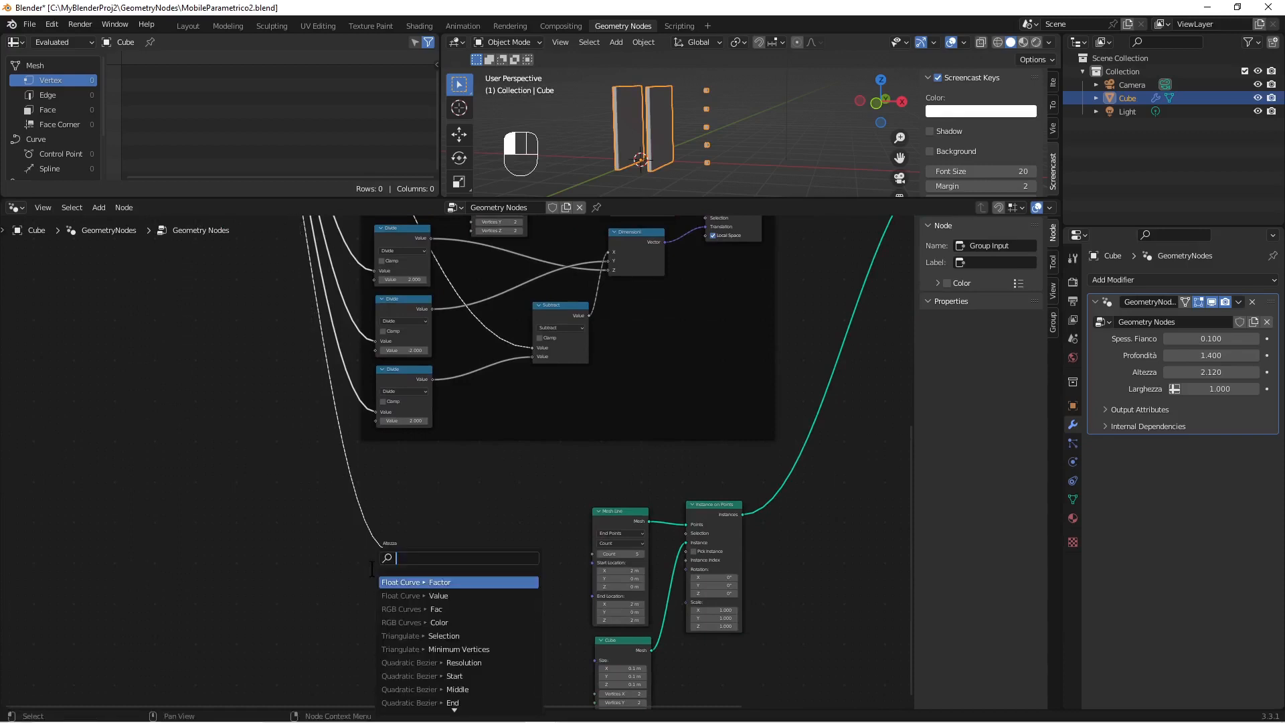
text(re)
key(Return)
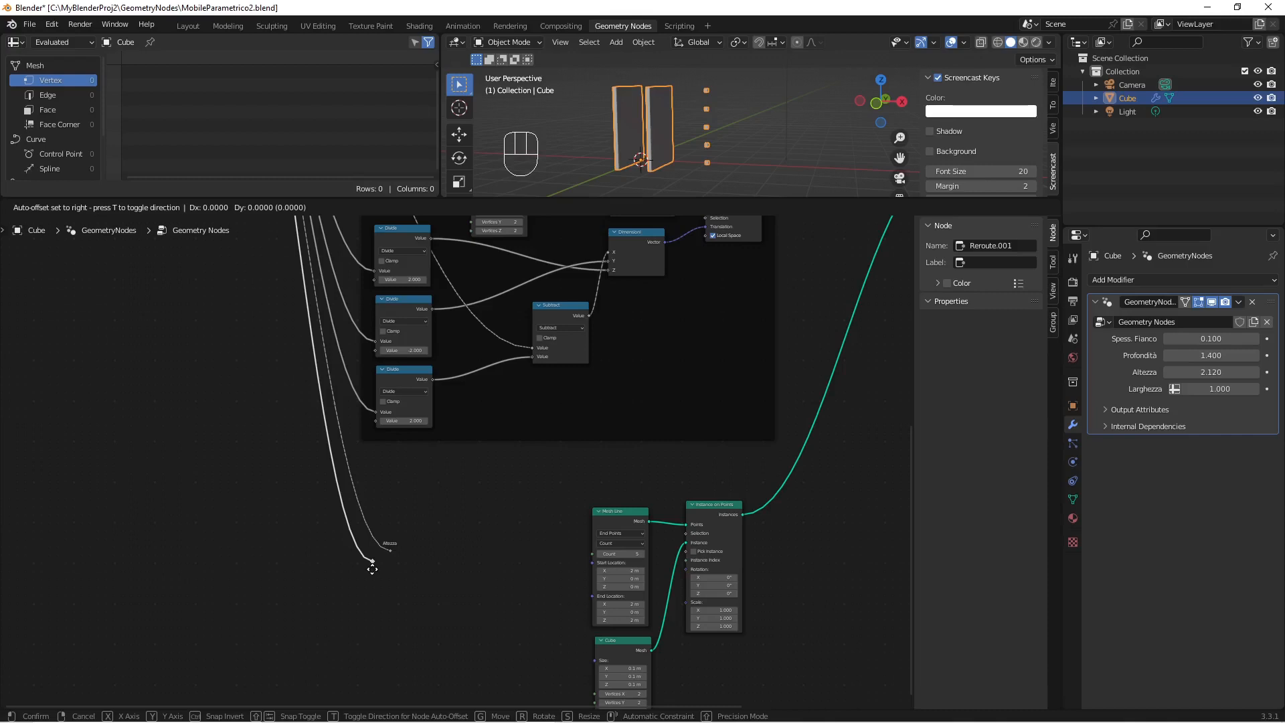
click(372, 568)
Step: Label the new Reroute node Profondità
key(F2)
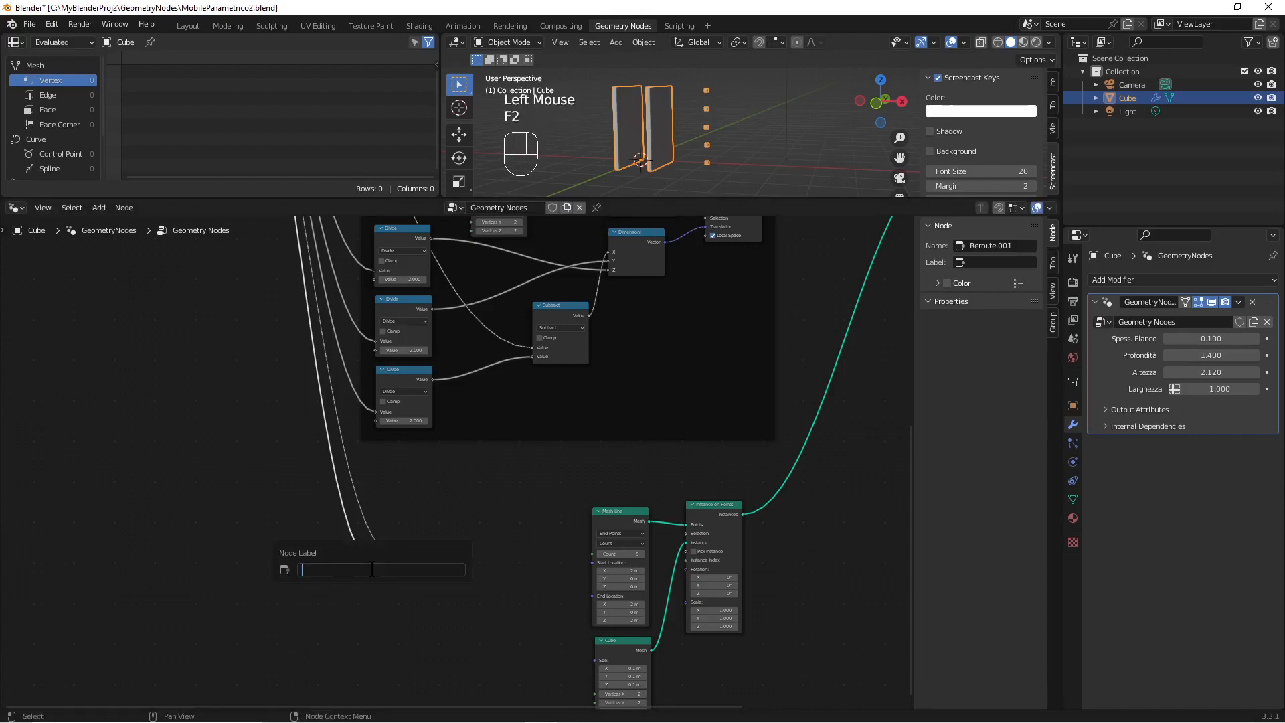
text(Profondita)
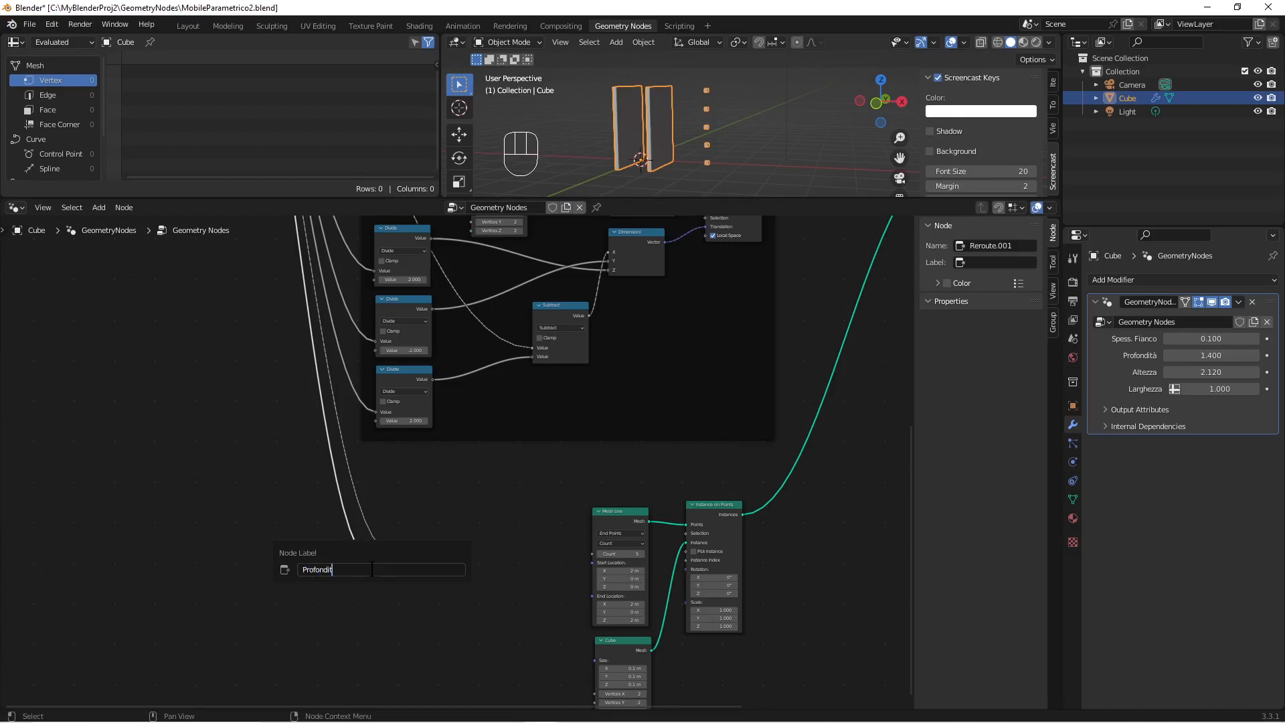
key(Return)
click(465, 589)
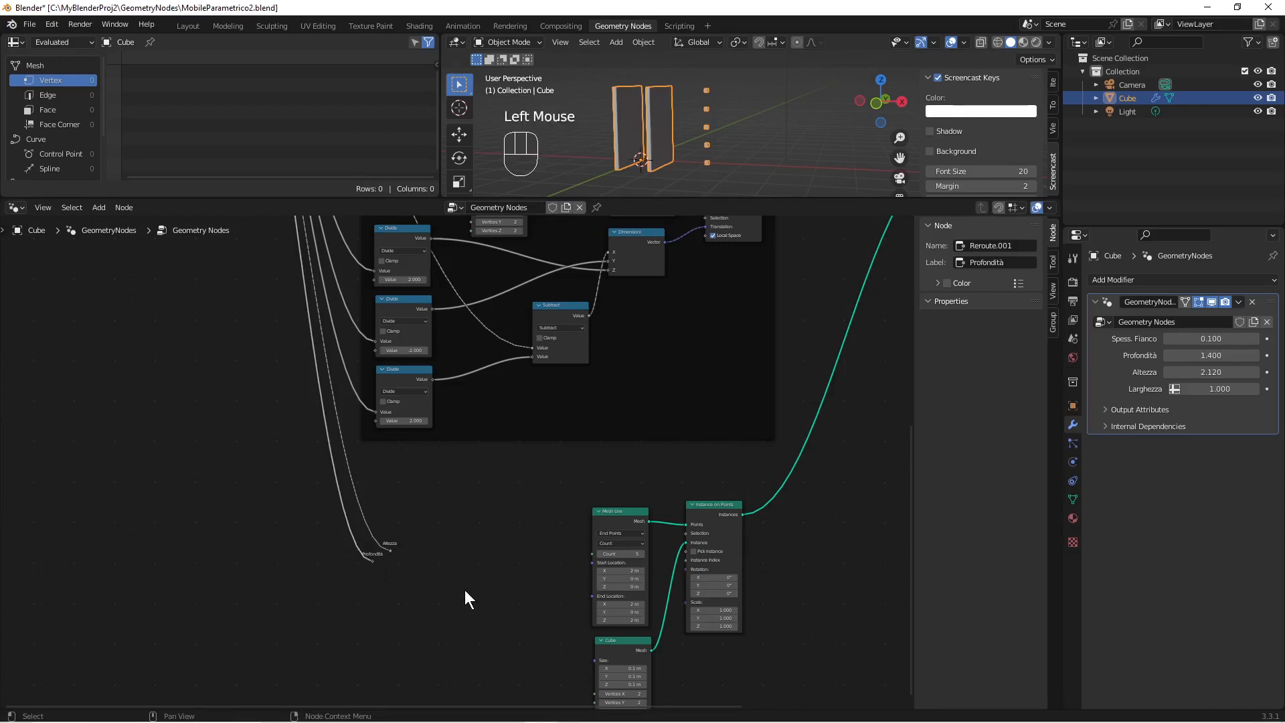
Step: Extend a link from the Group Input's Larghezza output into a new Reroute node placed just below the Profondità reroute
scroll(462, 575, up, 2)
scroll(452, 553, down, 2)
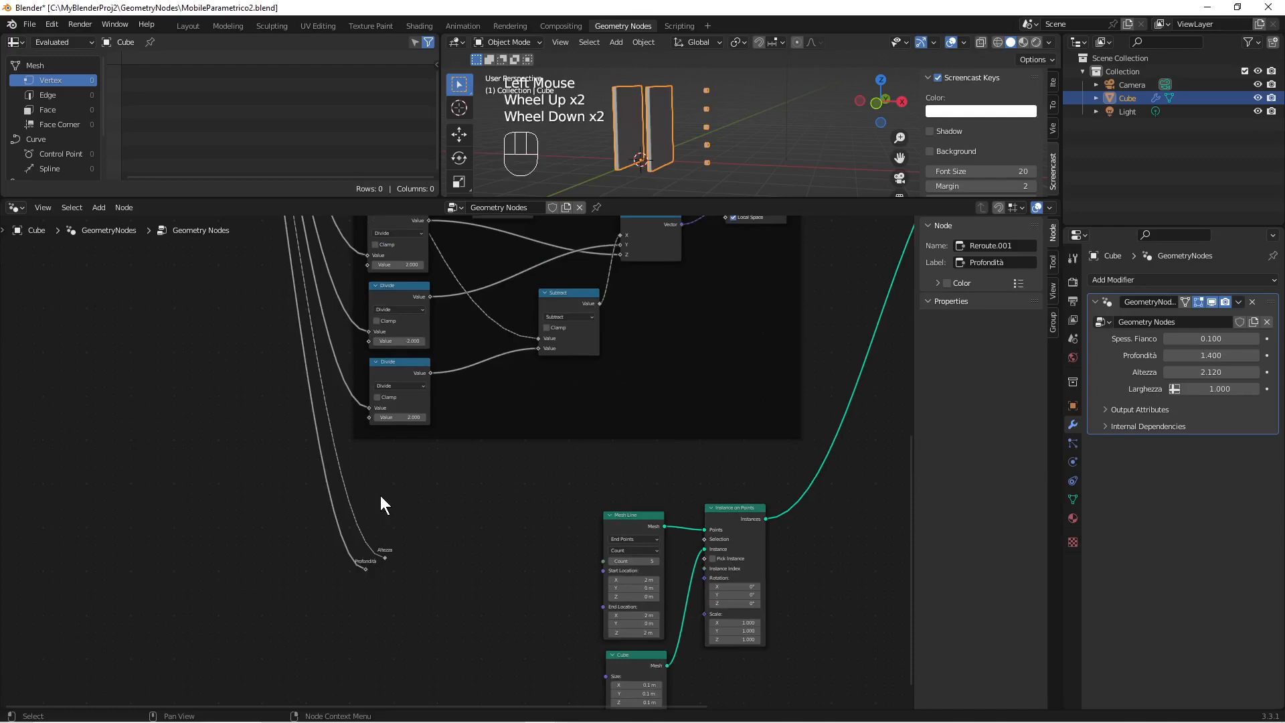
shift+middle_drag(383, 504, 383, 422)
scroll(399, 451, down, 2)
scroll(383, 421, up, 2)
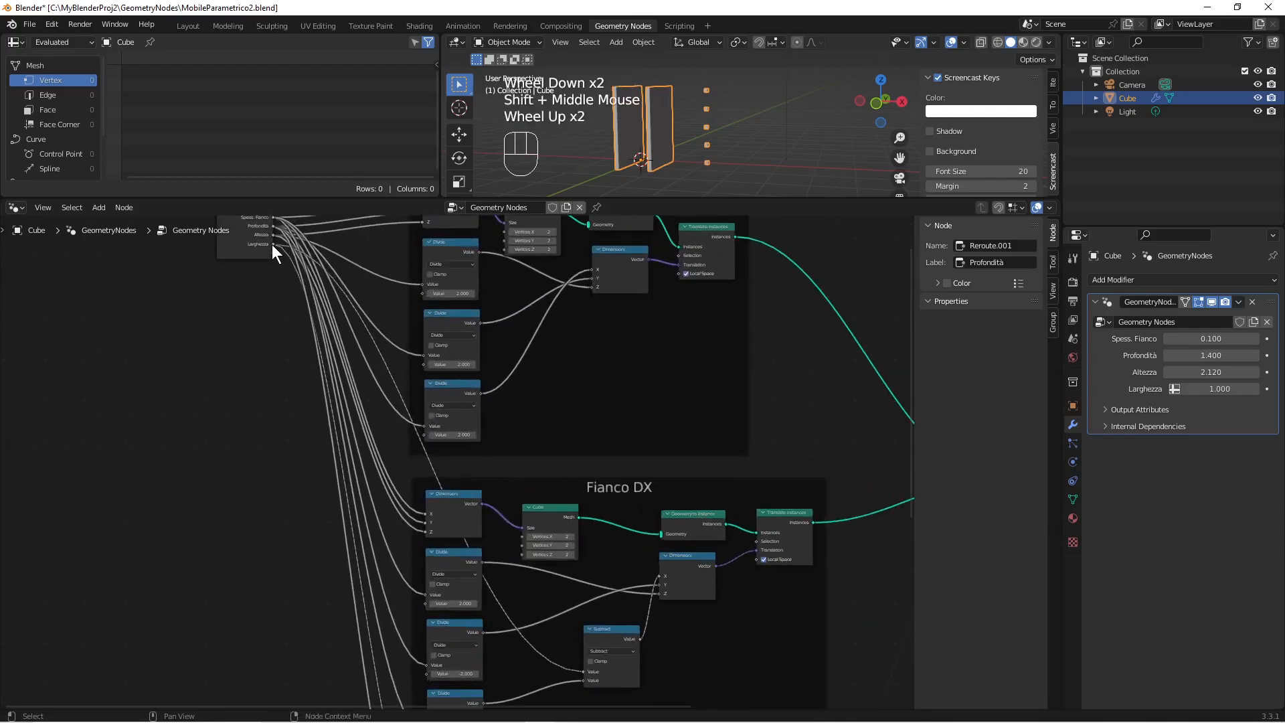
drag(271, 244, 409, 592)
text(rer)
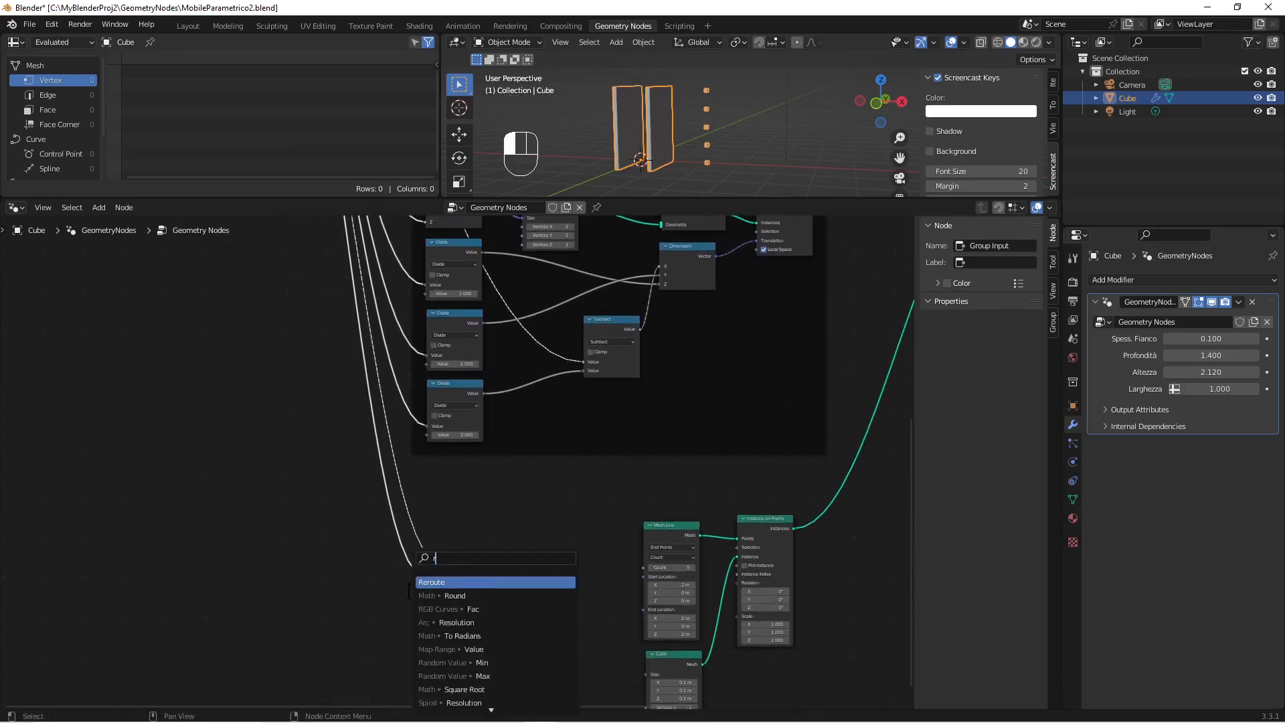
key(Return)
click(410, 591)
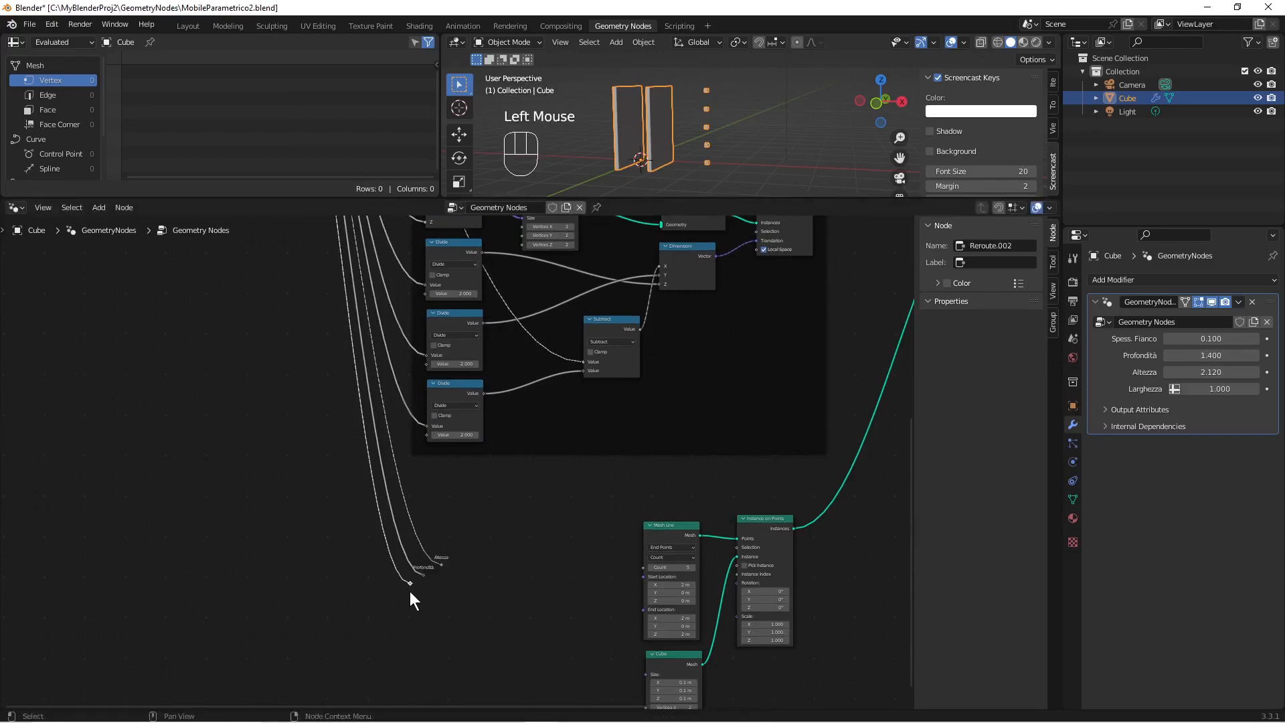
Step: Label the new Reroute node Larghezza
key(F2)
text(Lar)
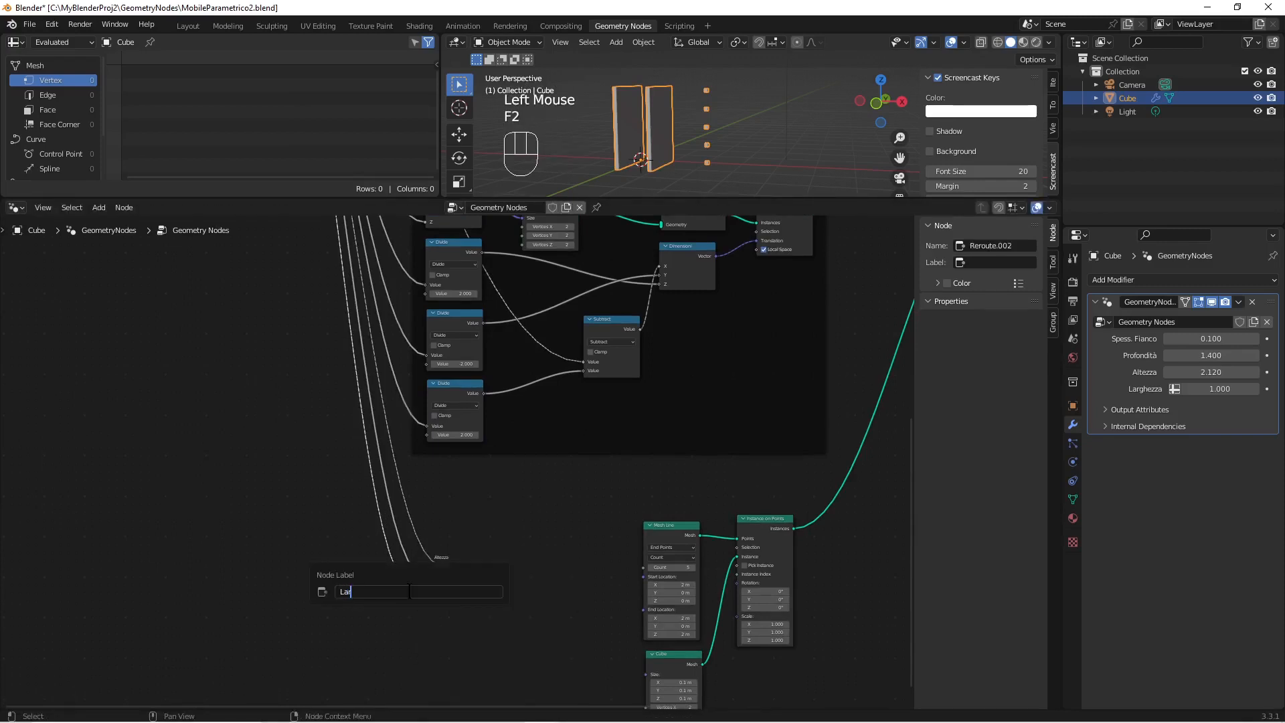
text(ghezza)
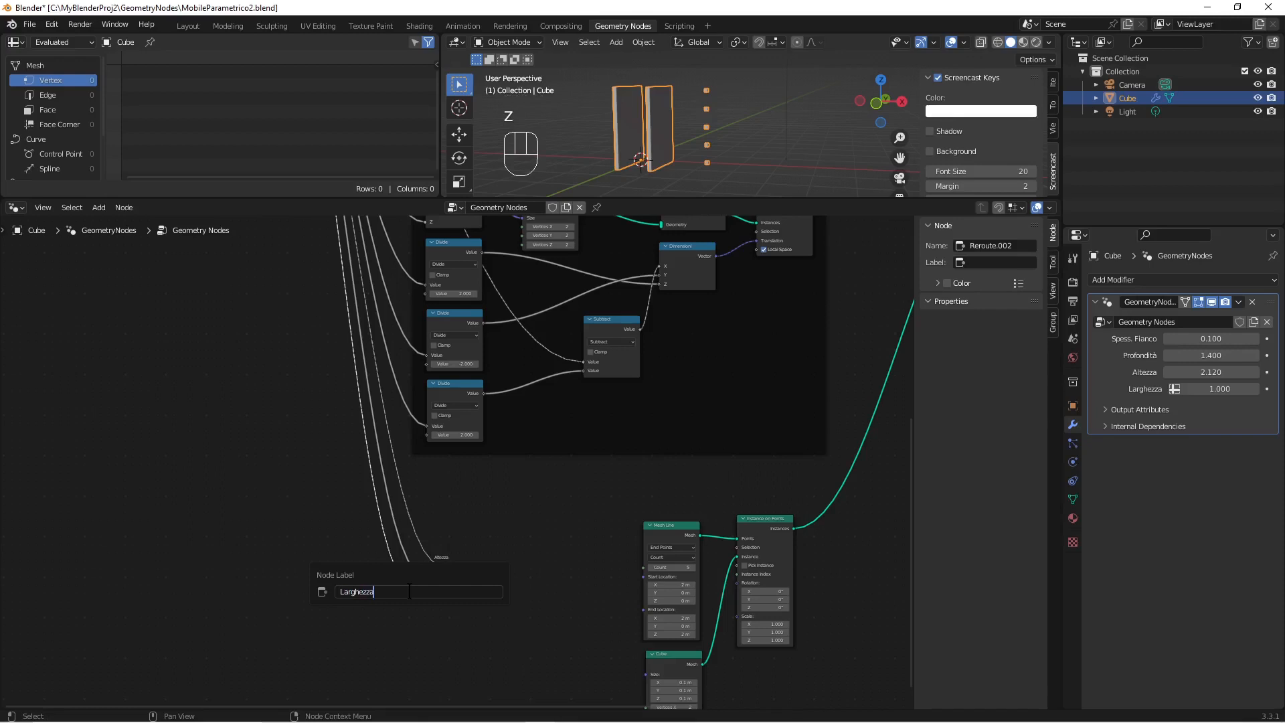
key(Return)
scroll(410, 592, up, 1)
click(460, 599)
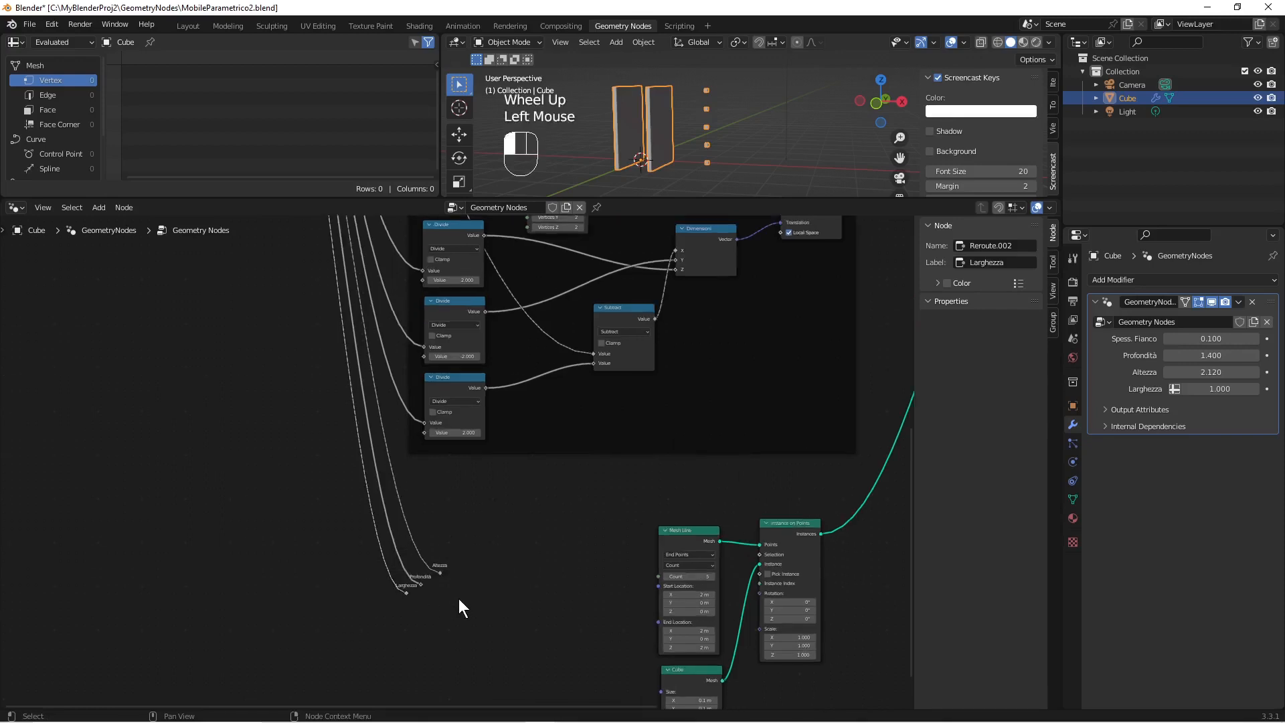
Step: Extend a link from the Group Input's Spess. Fianco output into a new Reroute node placed just below the Larghezza reroute
scroll(423, 454, down, 1)
shift+middle_drag(423, 453, 368, 469)
scroll(324, 310, down, 1)
shift+middle_drag(324, 310, 339, 440)
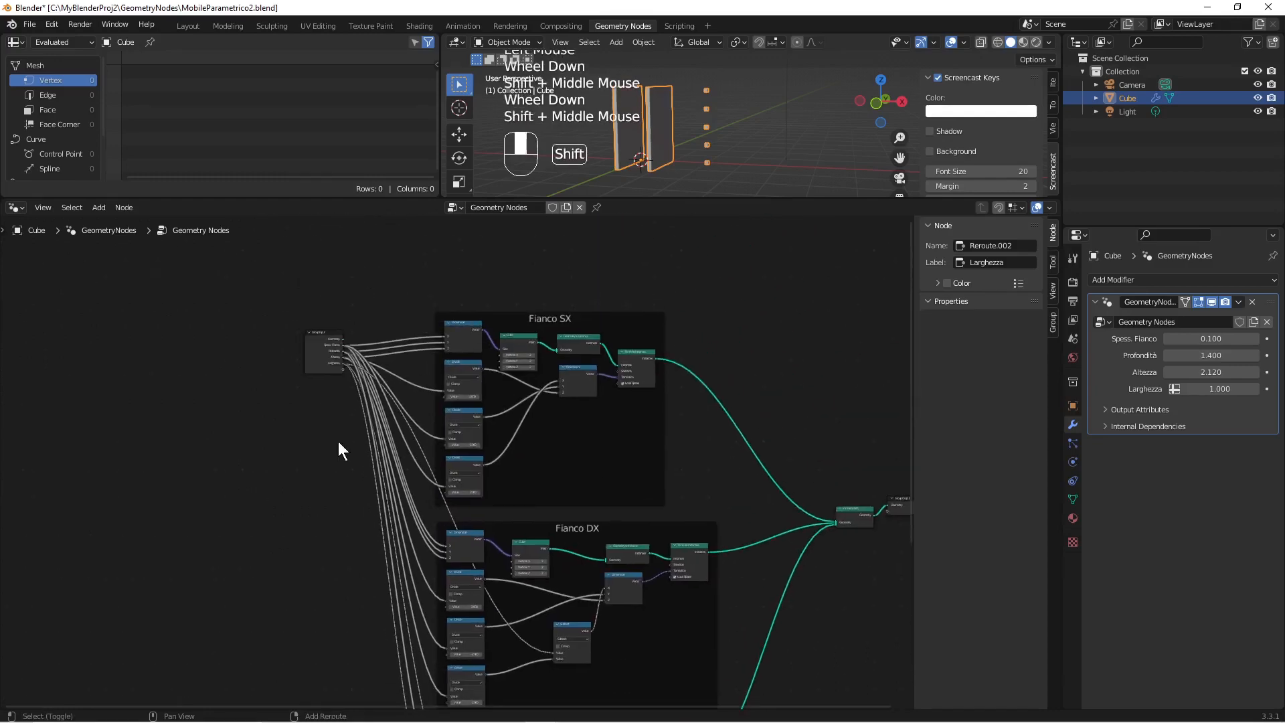
scroll(339, 447, up, 5)
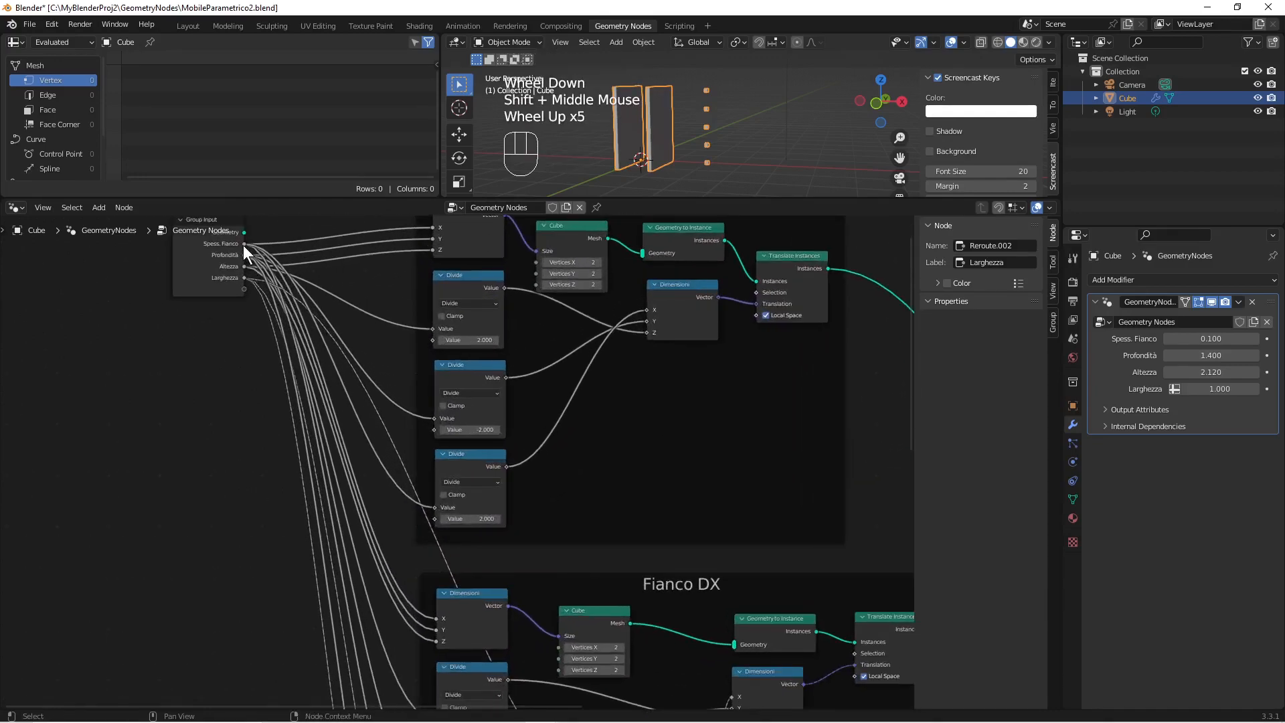
drag(243, 244, 400, 557)
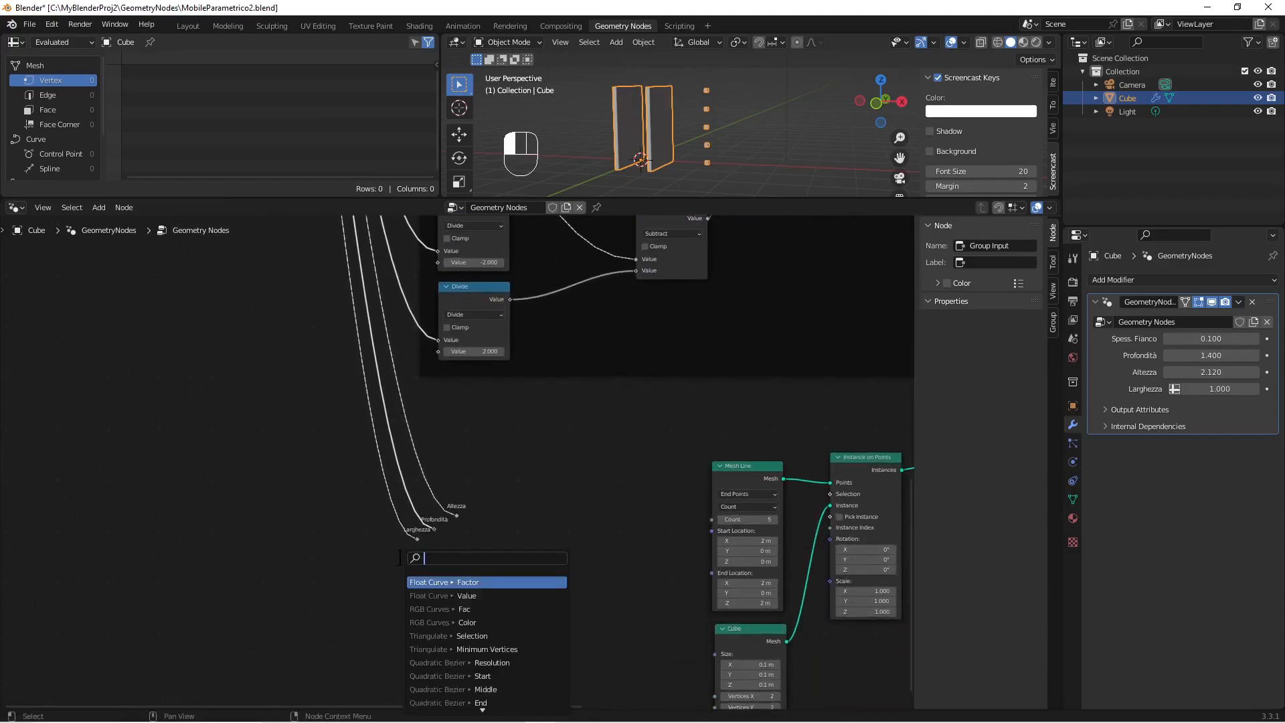
text(re)
key(Return)
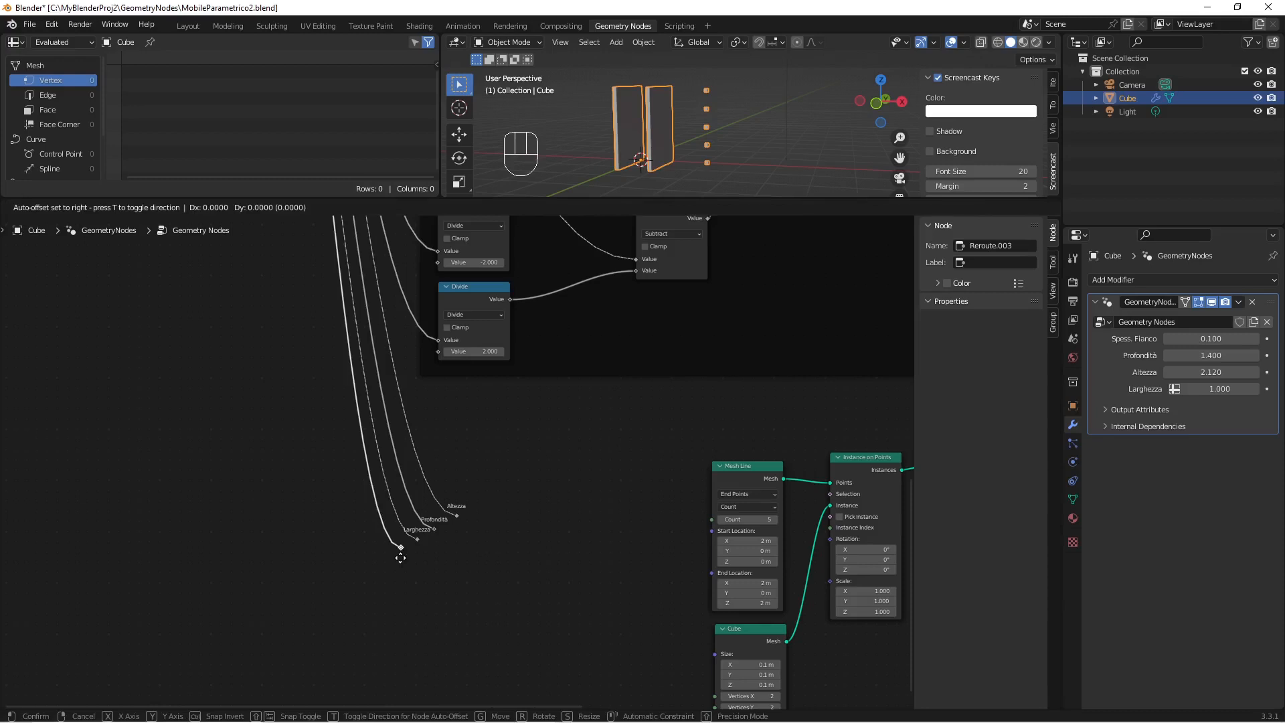
click(424, 576)
Step: Label the new Reroute node SpFianco
key(F2)
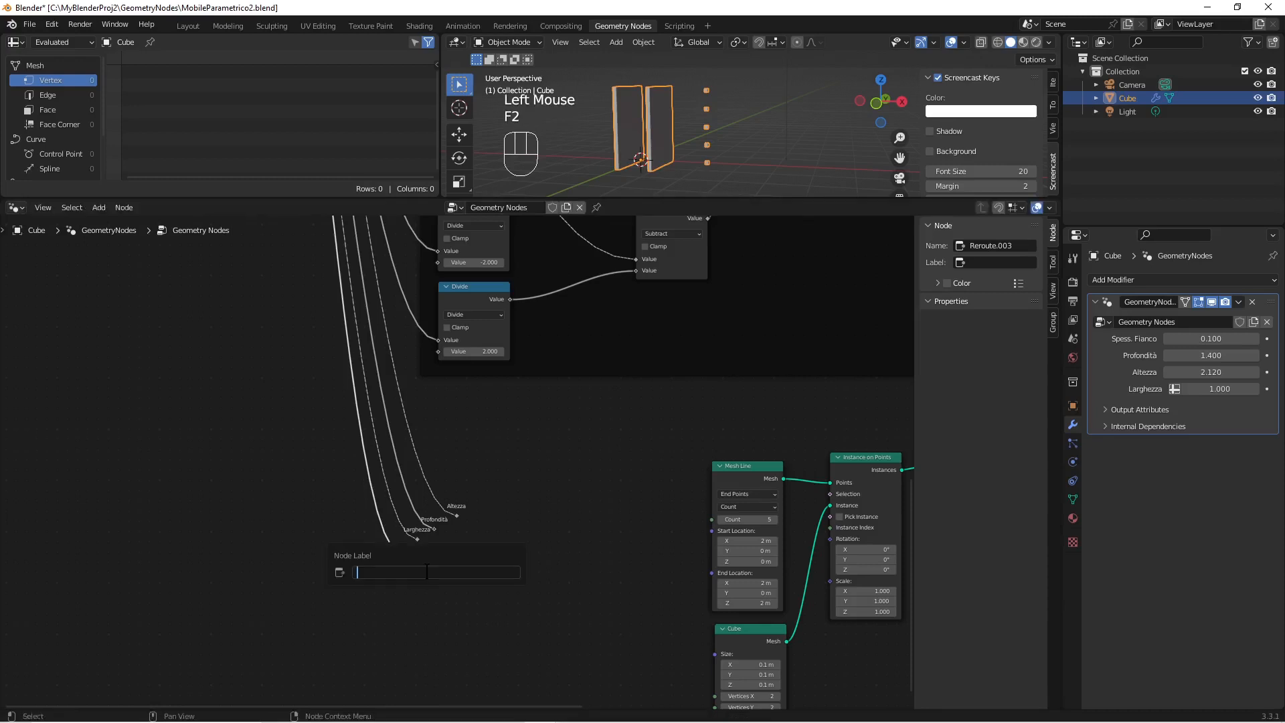
text(SpFianco)
key(Return)
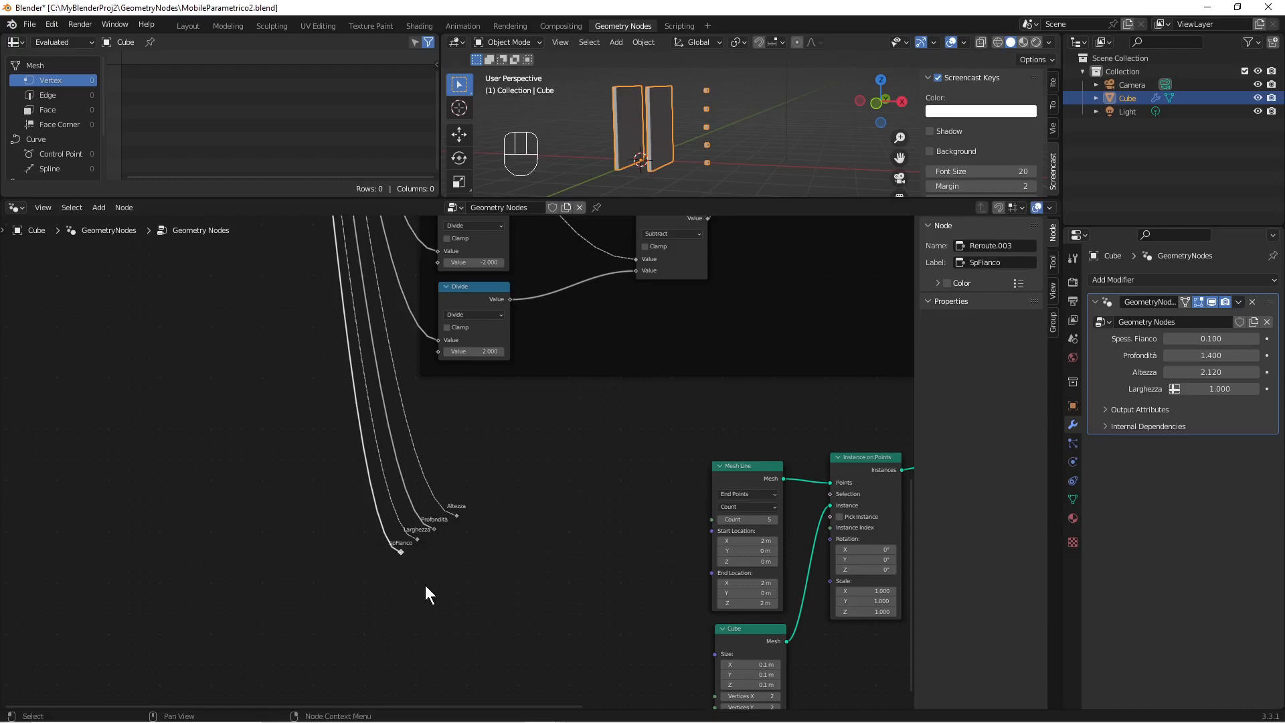
scroll(424, 585, up, 3)
shift+middle_drag(387, 328, 451, 567)
scroll(385, 421, down, 1)
scroll(384, 421, up, 2)
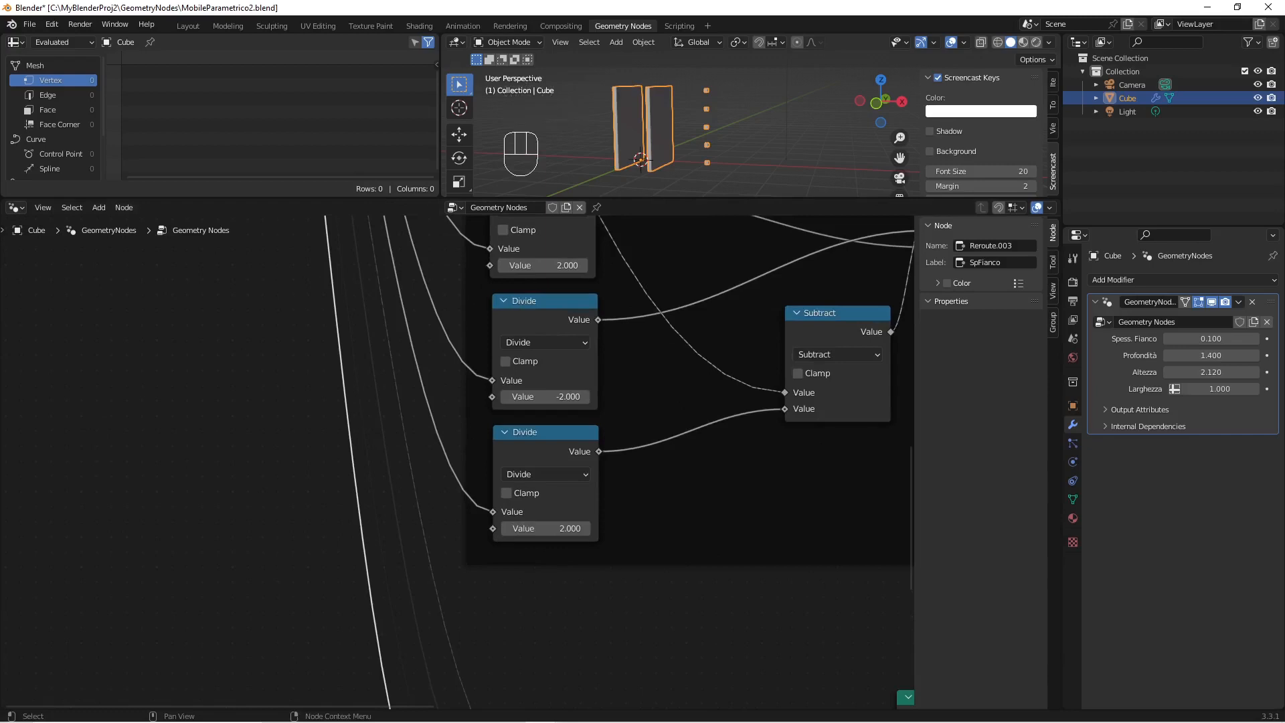
scroll(341, 482, down, 2)
scroll(425, 537, down, 2)
shift+middle_drag(426, 537, 488, 507)
scroll(594, 520, down, 2)
scroll(488, 507, up, 2)
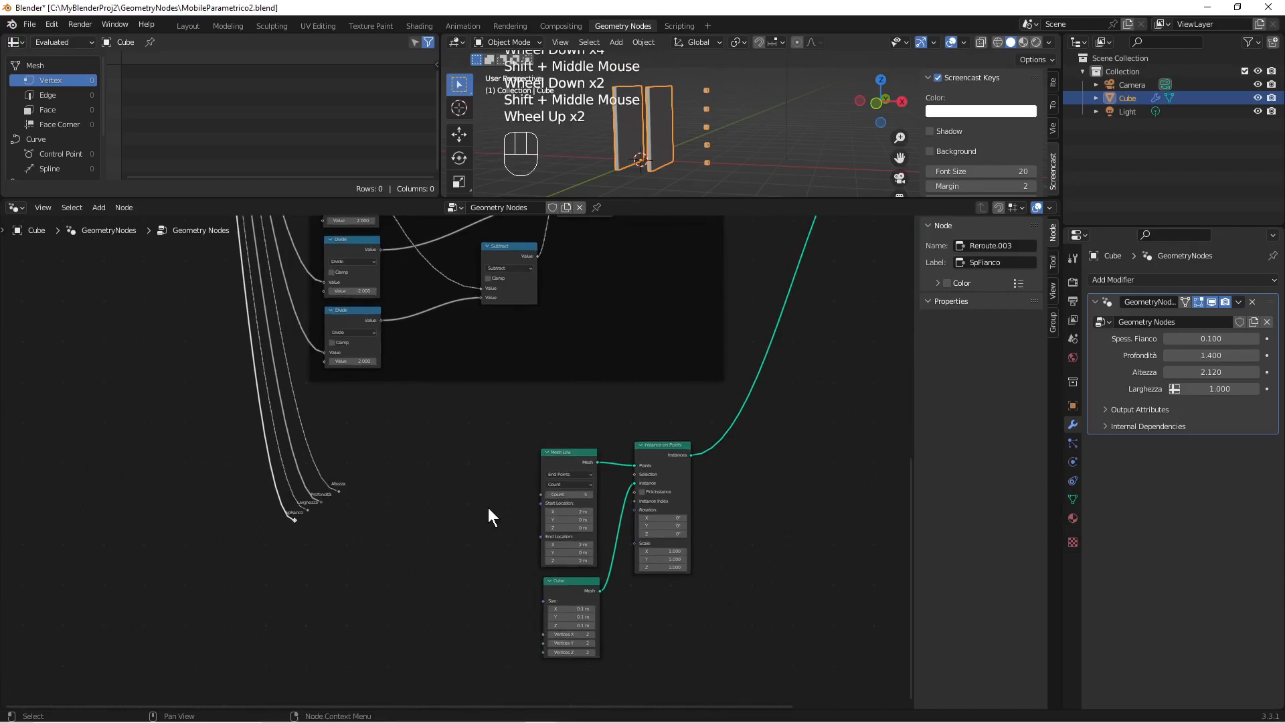
key(shift)
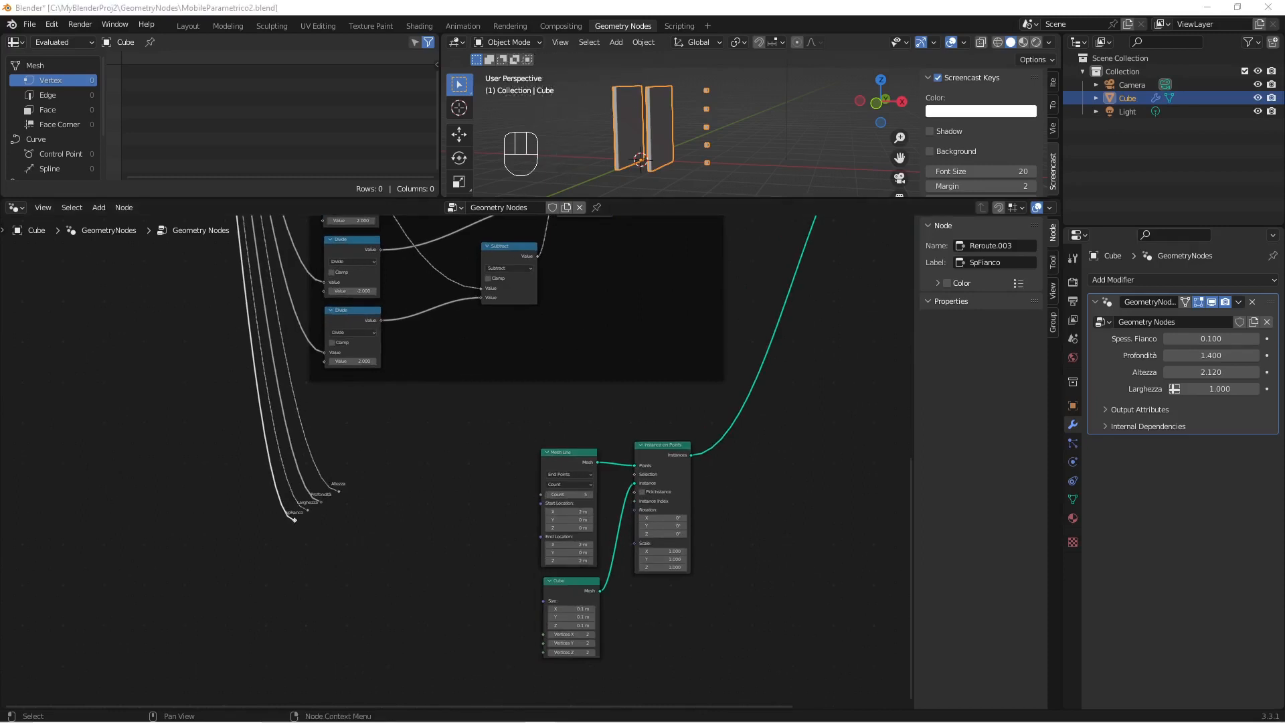
Step: Spread out the Mesh Line, Cube and Instance on Points nodes, aligning Cube beneath Mesh Line and leaving space before Instance on Points
scroll(459, 449, up, 1)
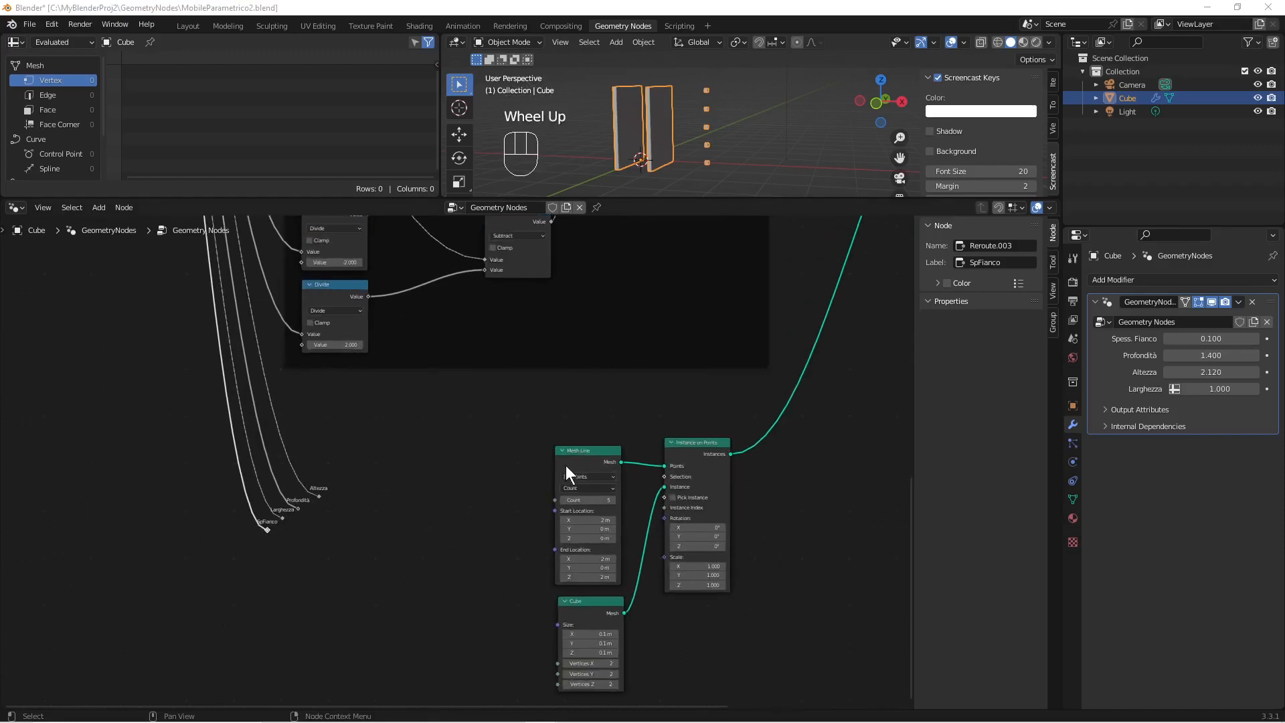
drag(565, 465, 562, 424)
drag(696, 445, 749, 432)
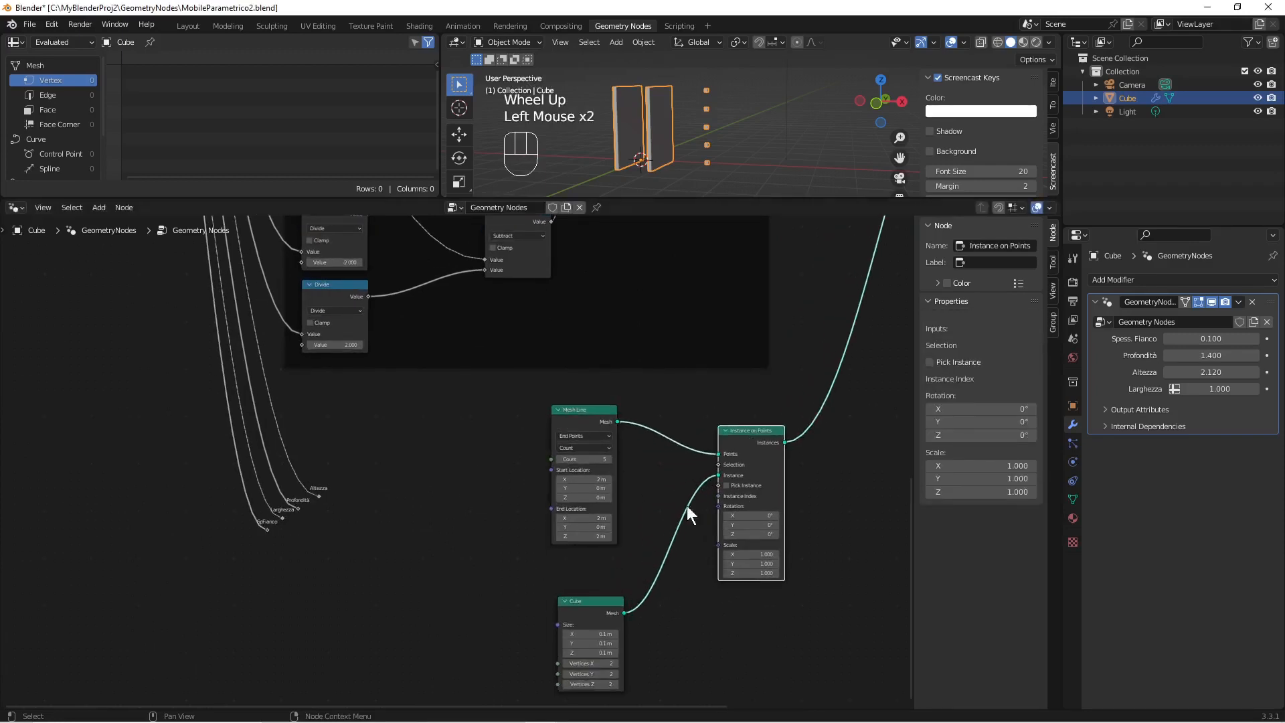
drag(578, 604, 576, 578)
drag(596, 414, 607, 413)
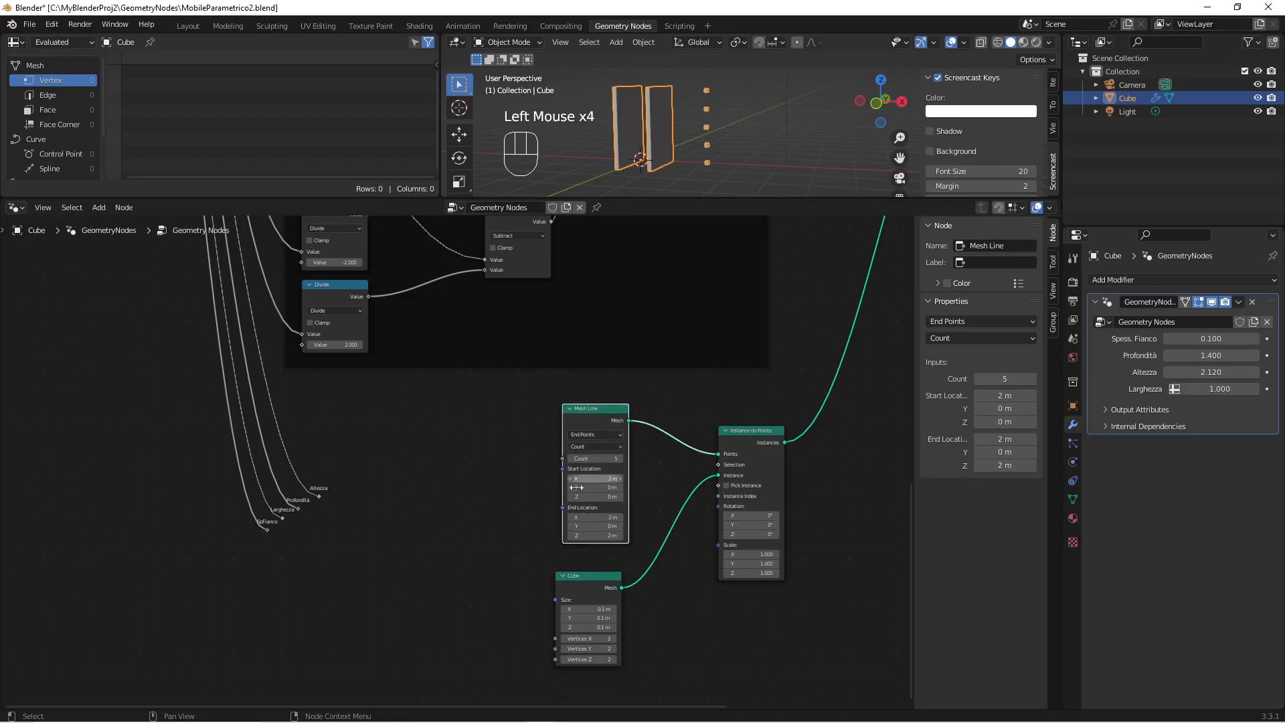
drag(593, 580, 600, 572)
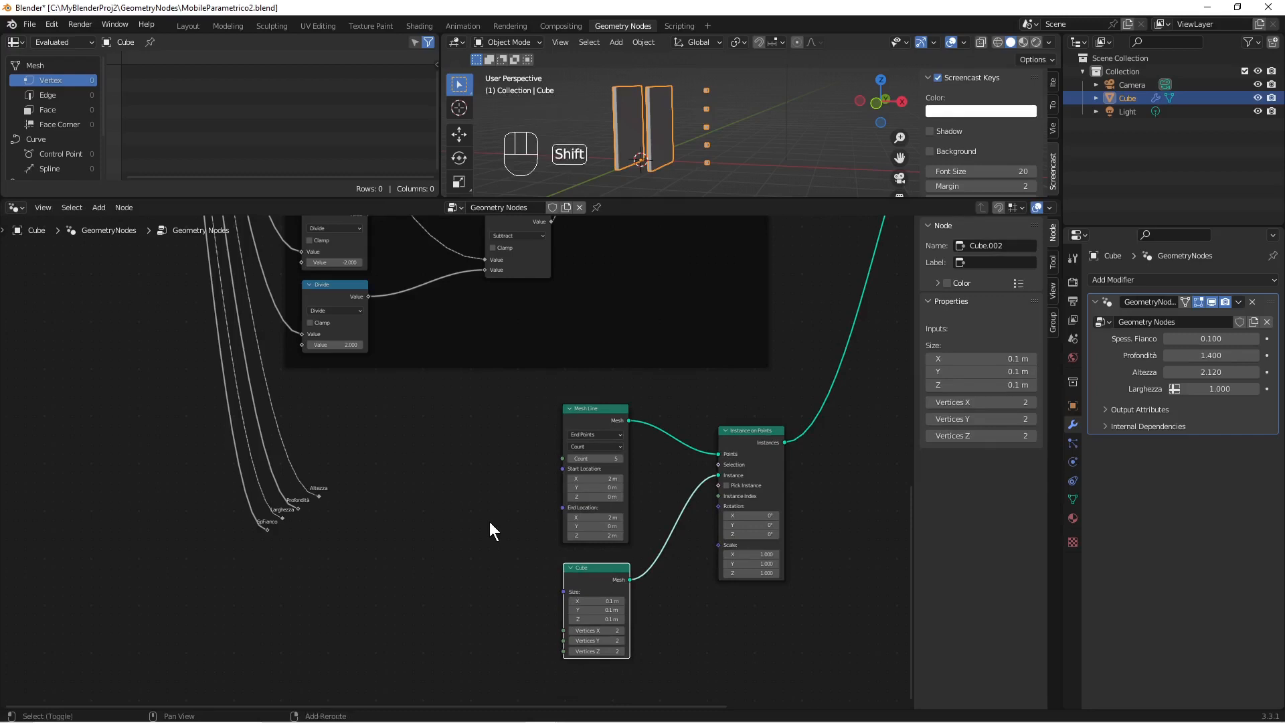
Step: Add a Combine XYZ node in the free space between the labelled reroutes and the Mesh Line node
key(shift+a)
click(458, 433)
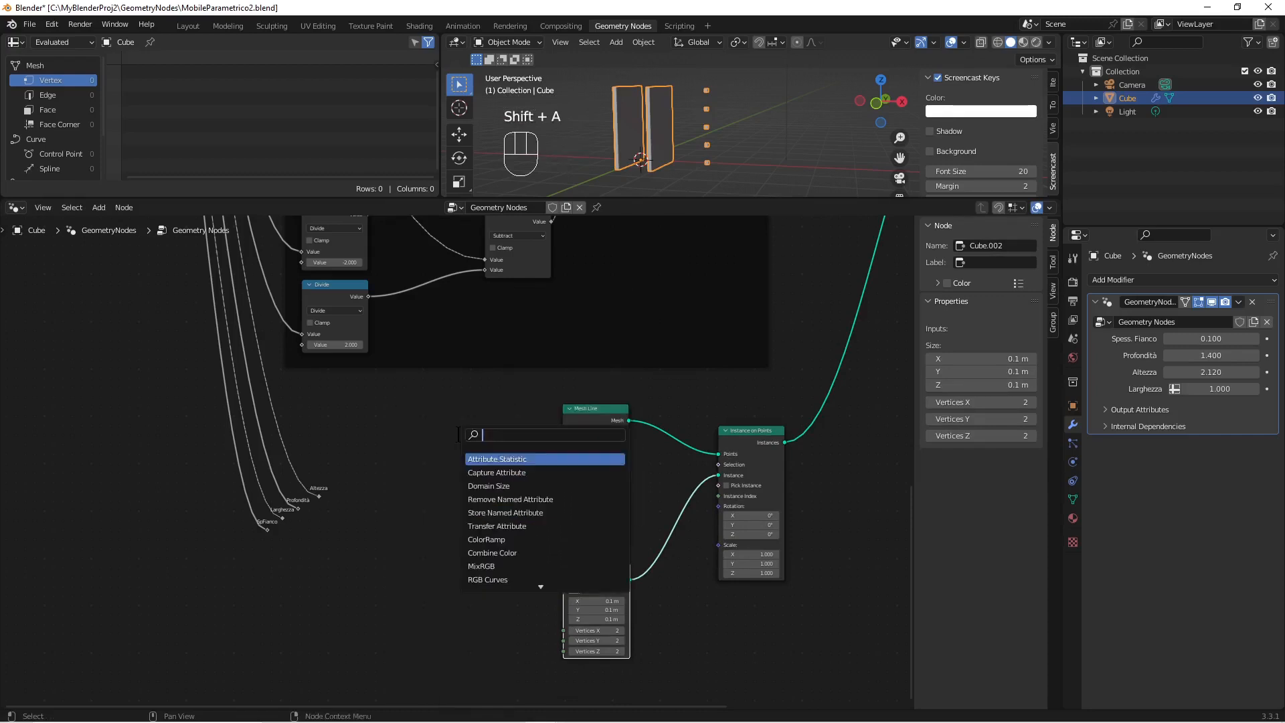
text(com)
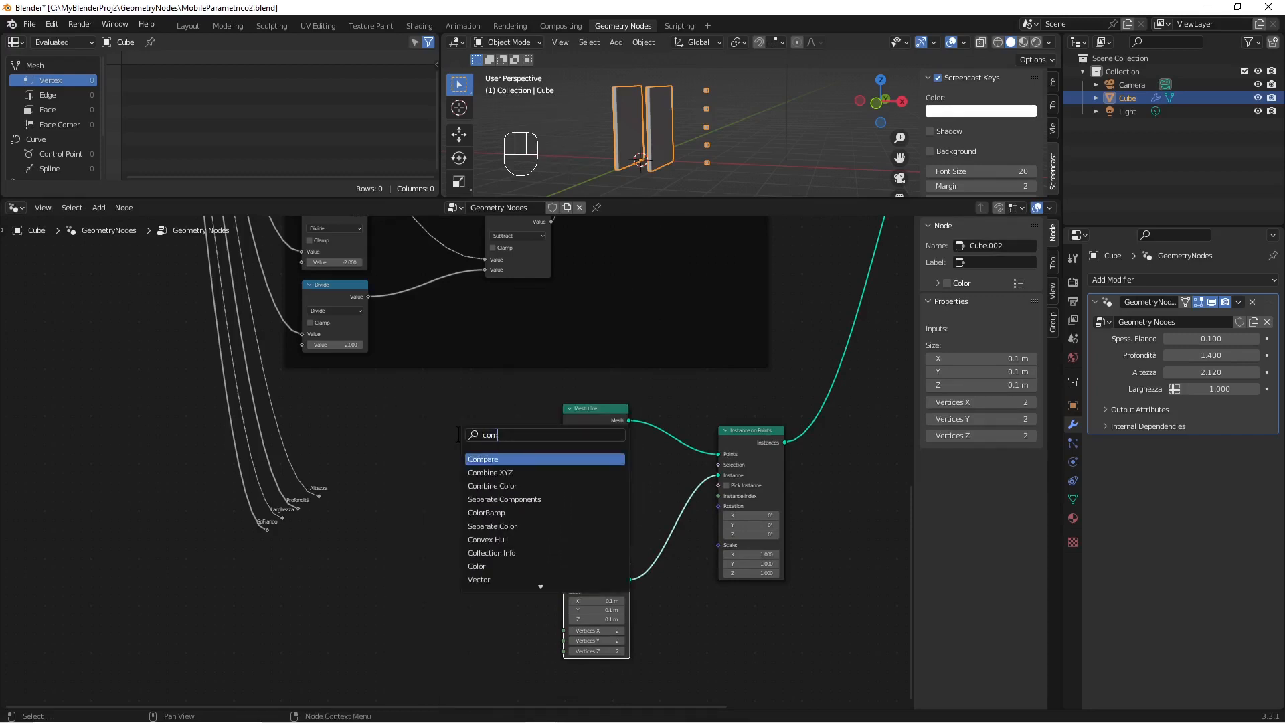
key(Down)
key(Return)
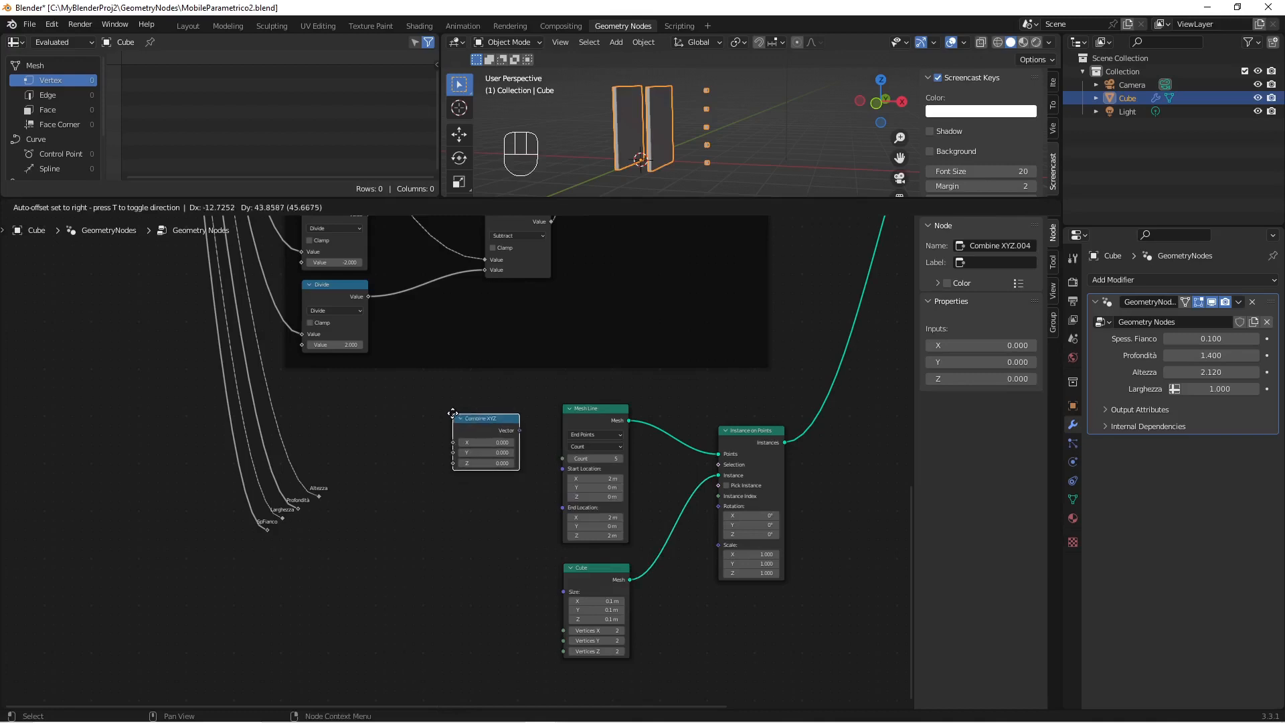
click(459, 419)
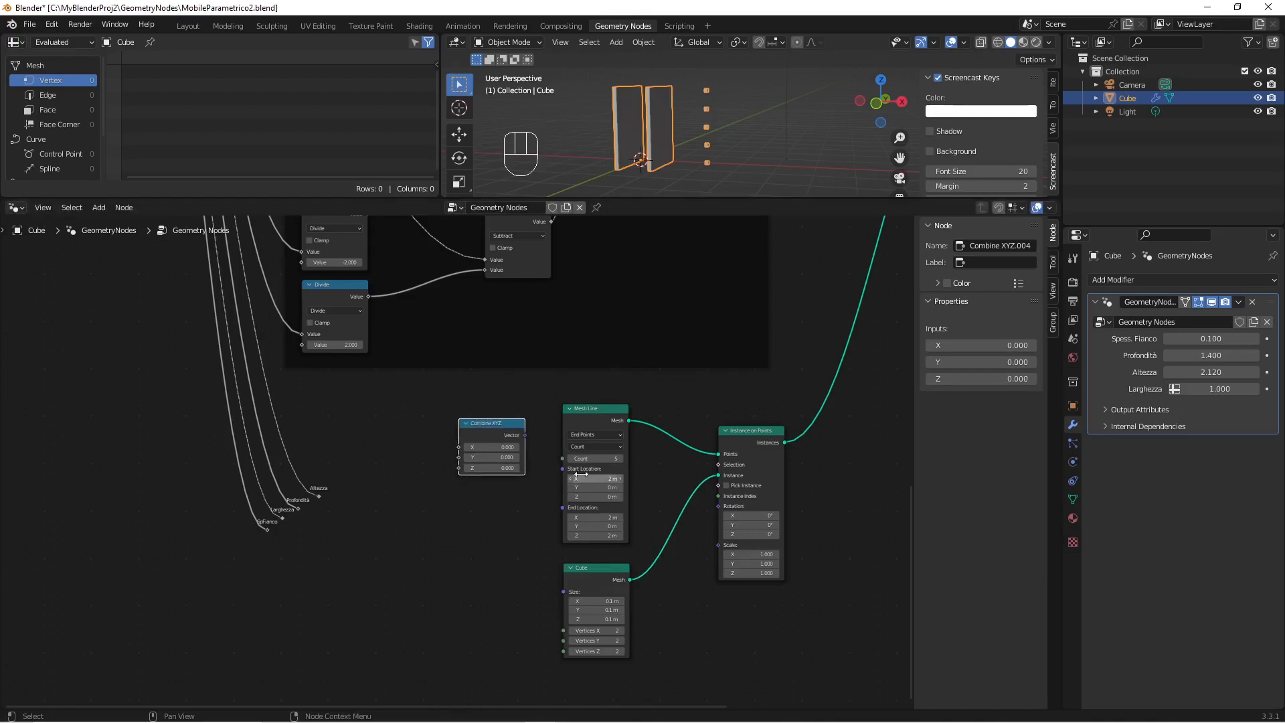
Step: Duplicate the Combine XYZ node twice, placing one copy directly below the original and the other beside the Cube node
click(483, 426)
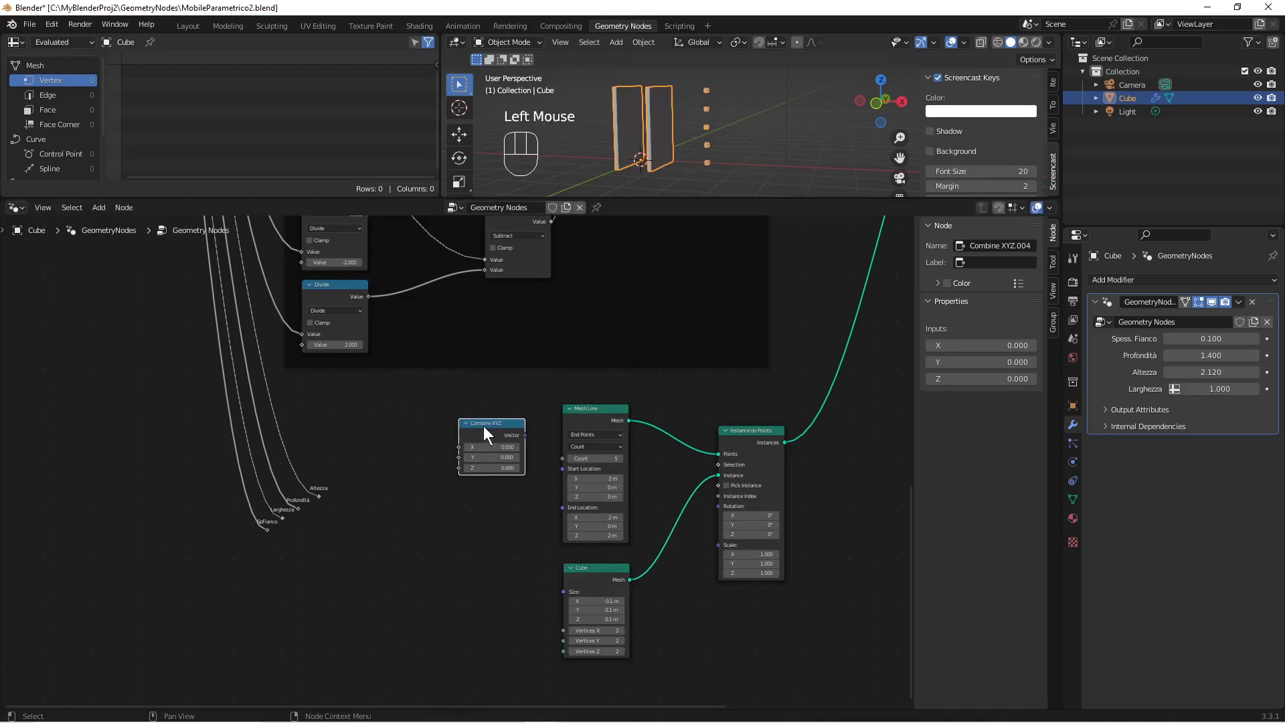
right_click(483, 426)
click(484, 426)
click(486, 491)
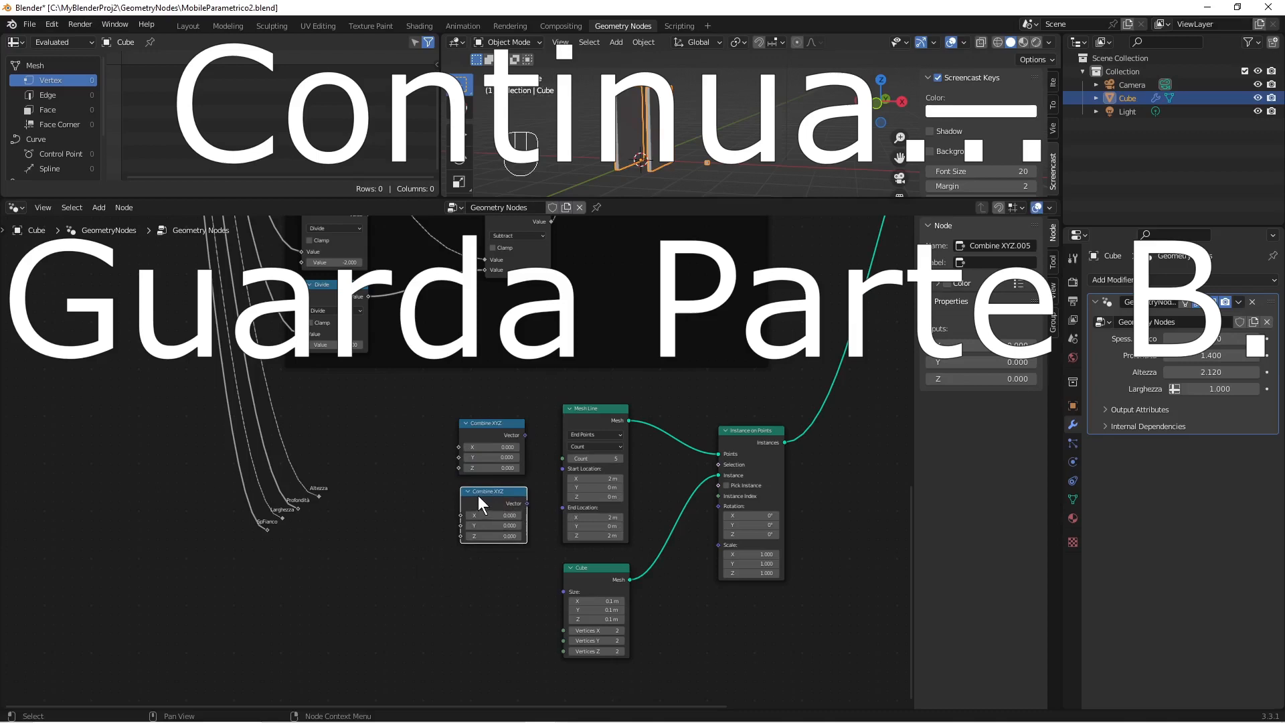
right_click(478, 496)
click(478, 495)
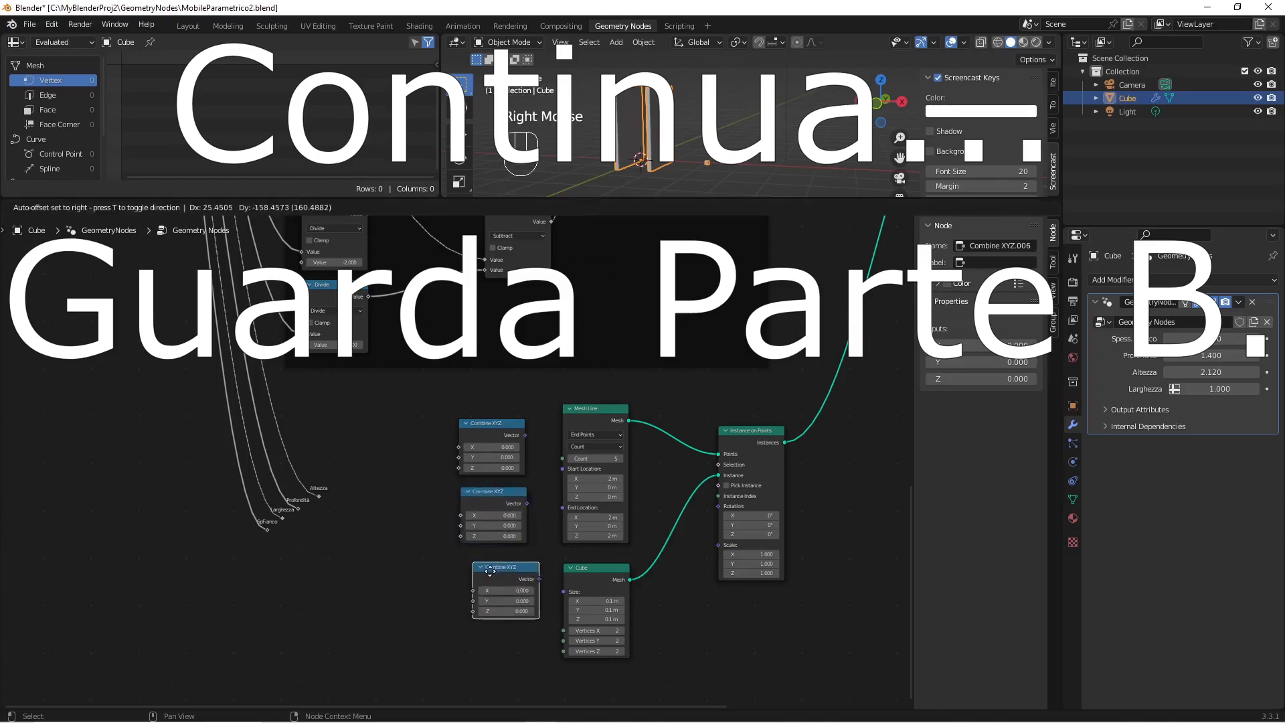
click(488, 572)
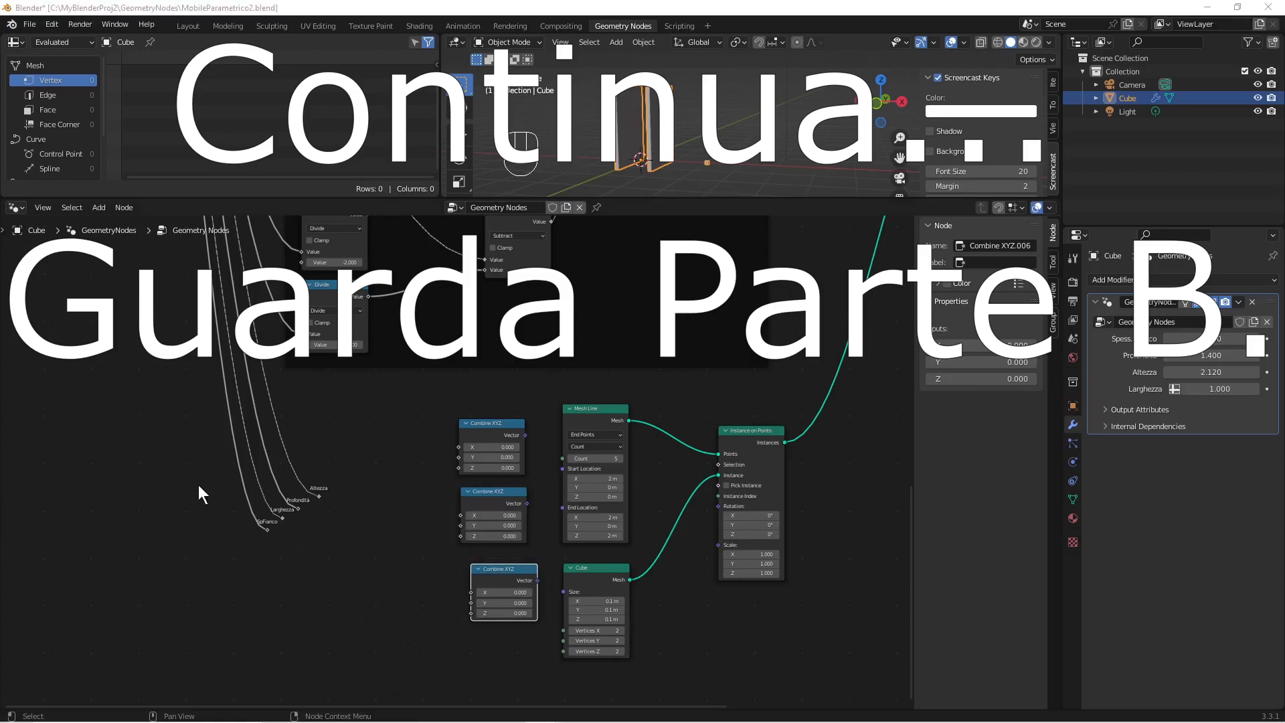
drag(512, 570, 515, 572)
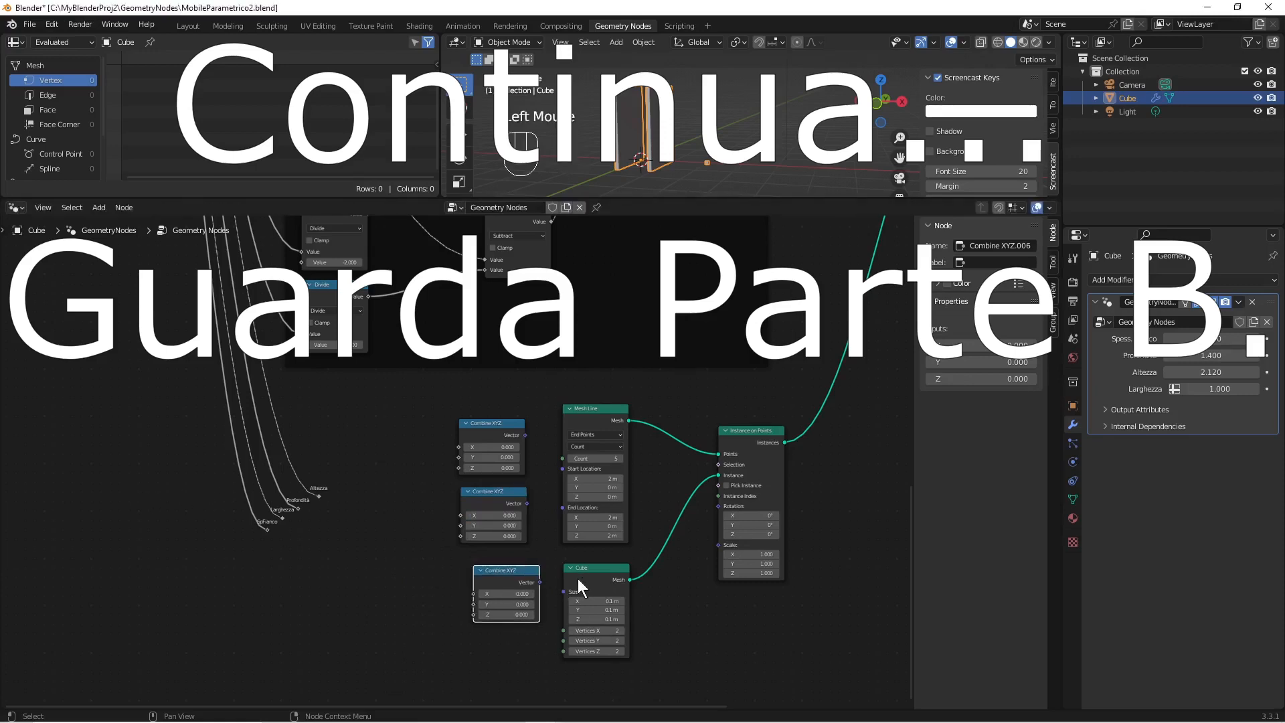
scroll(577, 579, down, 1)
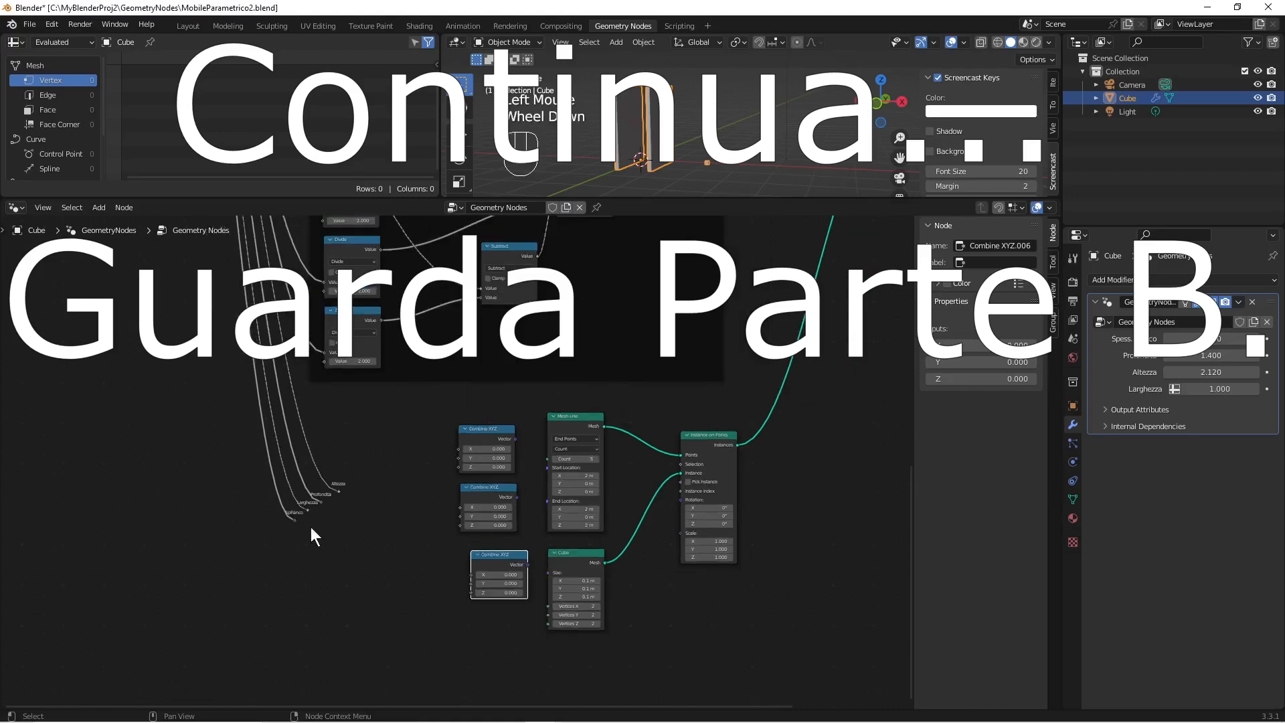